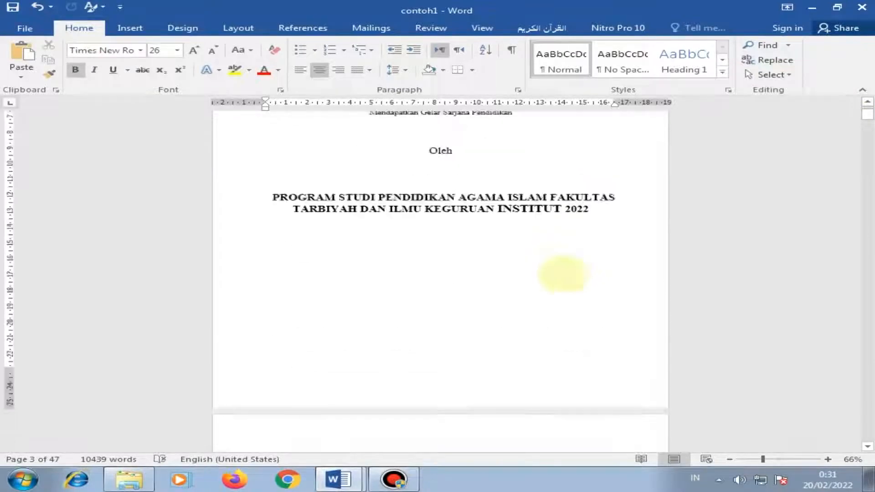
- Examine the page numbers in the front matter of contoh1, from the Kata Pengantar through the Daftar Isi pages
scroll(488, 247, down, 8)
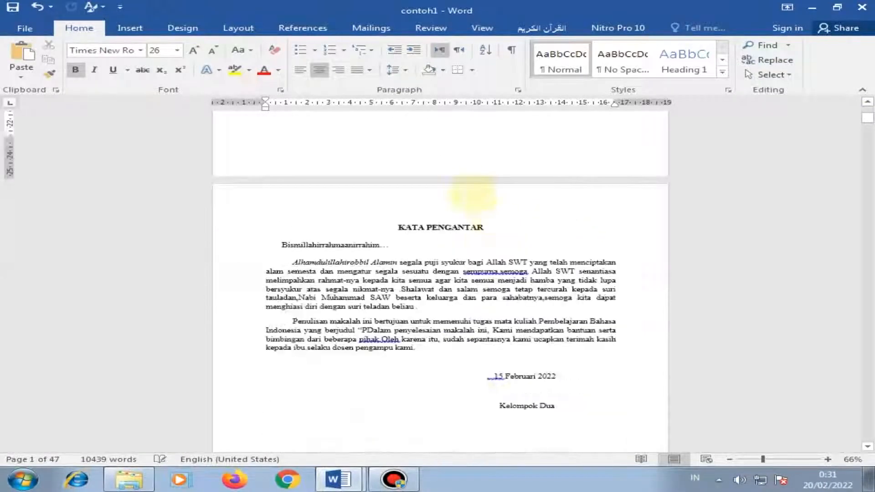
scroll(515, 235, down, 5)
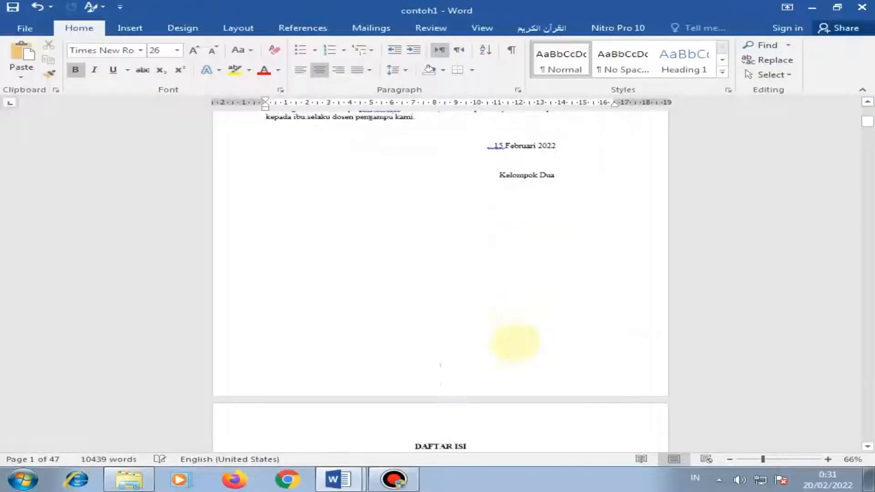
scroll(468, 332, down, 6)
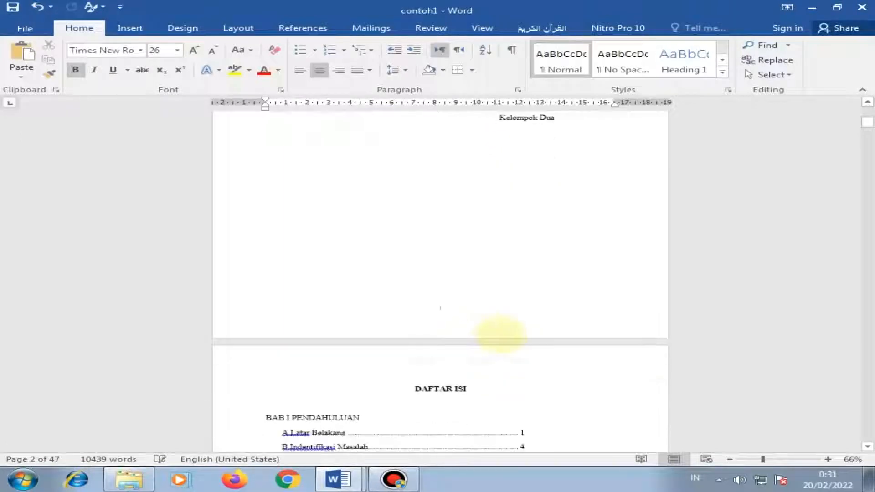
scroll(474, 331, down, 5)
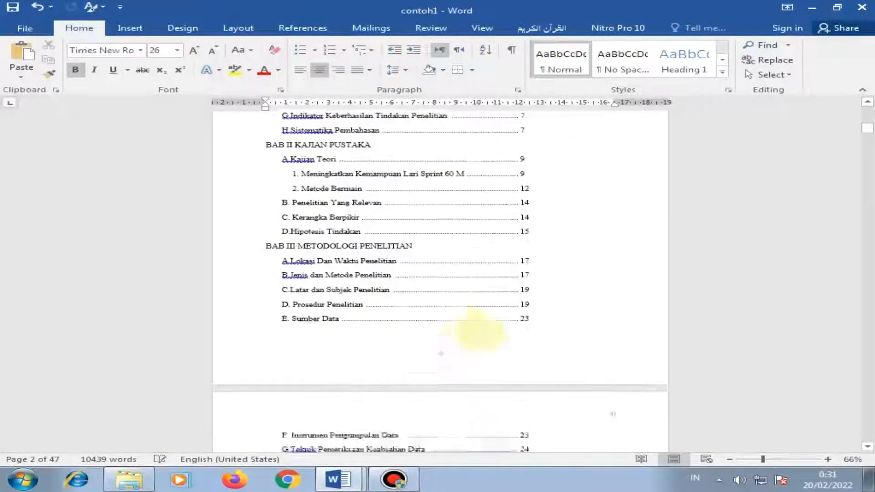
scroll(455, 335, up, 1)
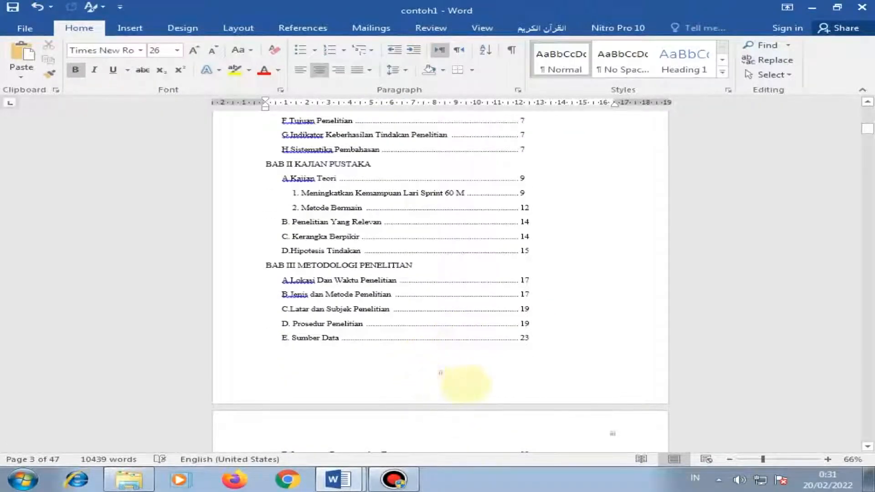
scroll(587, 349, down, 3)
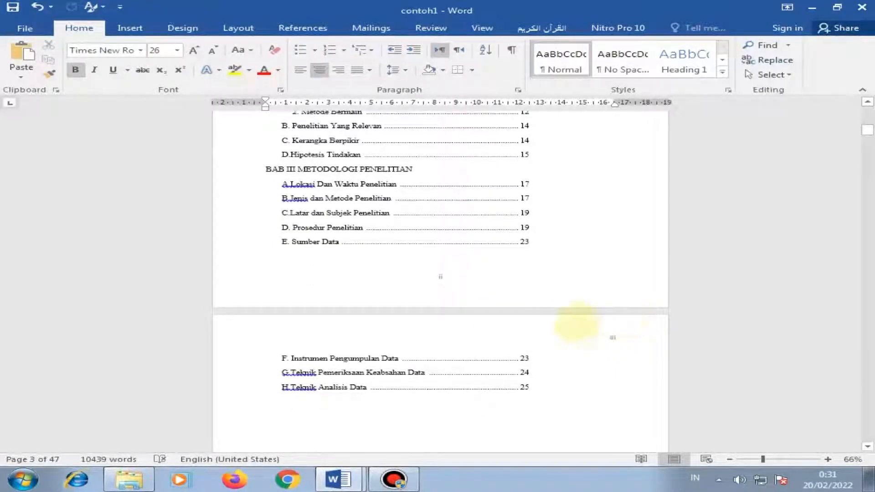
- Examine the position and format of the page numbers on the opening and following pages of BAB I Pendahuluan
scroll(606, 309, down, 18)
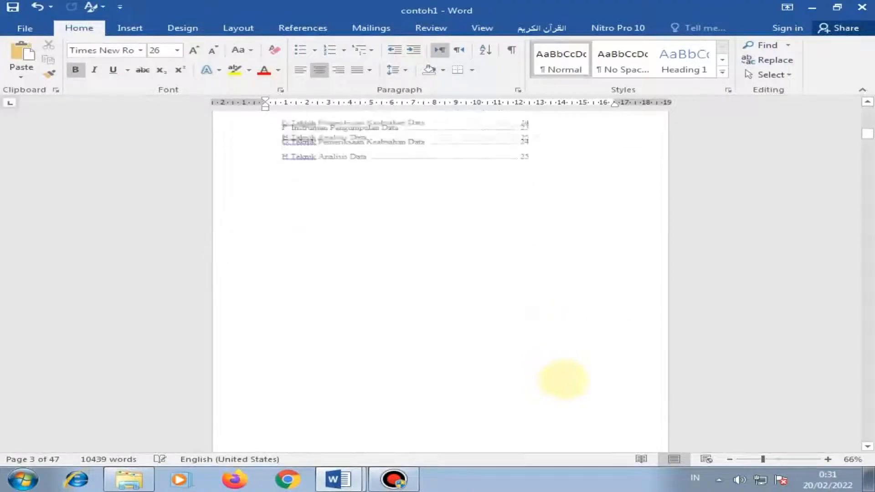
scroll(568, 372, down, 9)
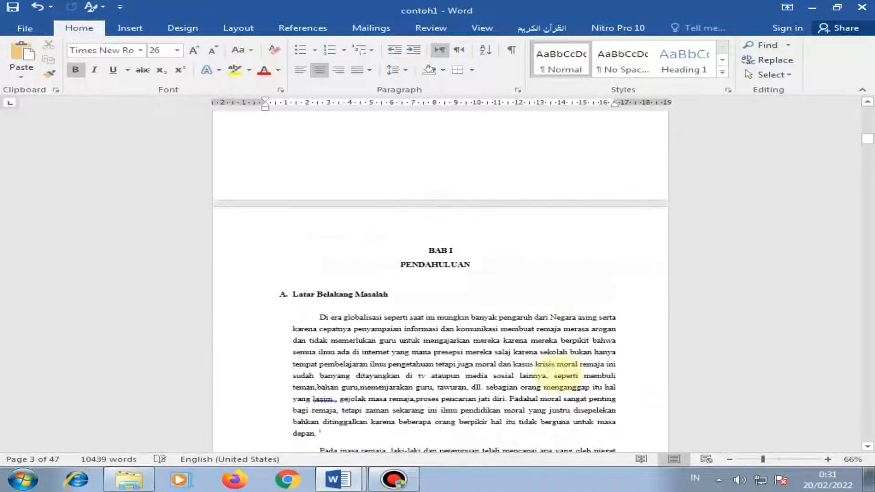
scroll(556, 360, down, 4)
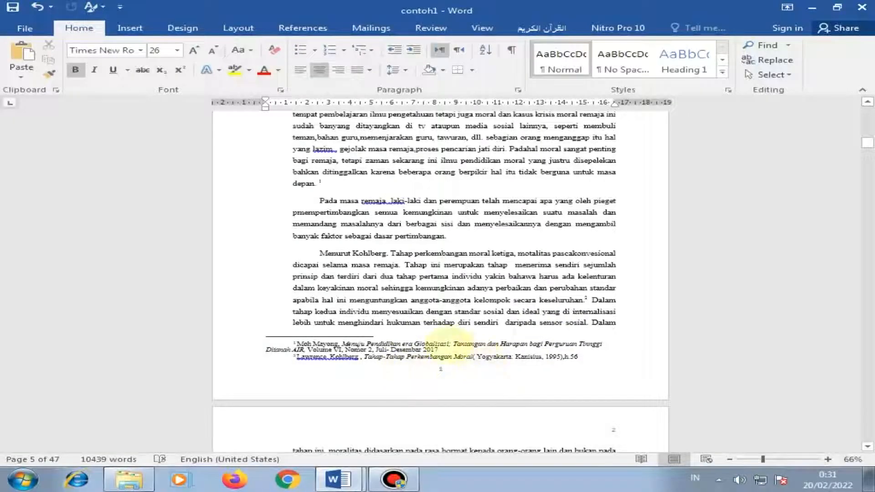
scroll(579, 319, down, 5)
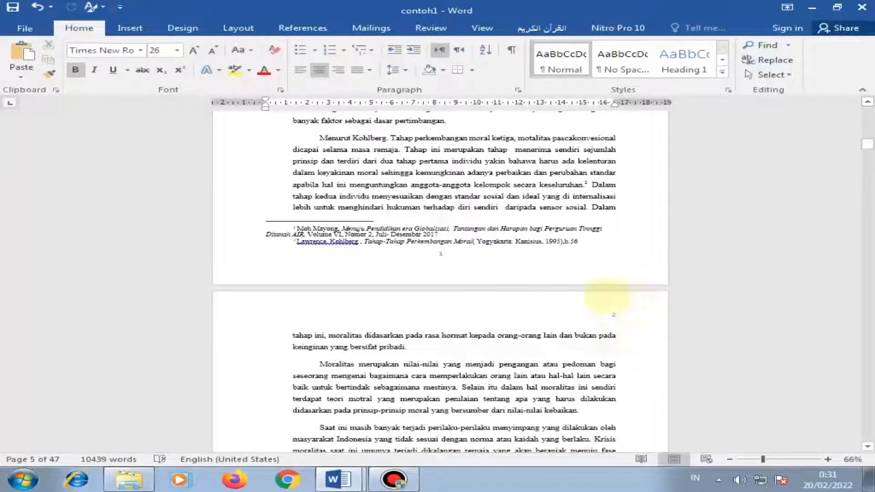
scroll(633, 347, down, 9)
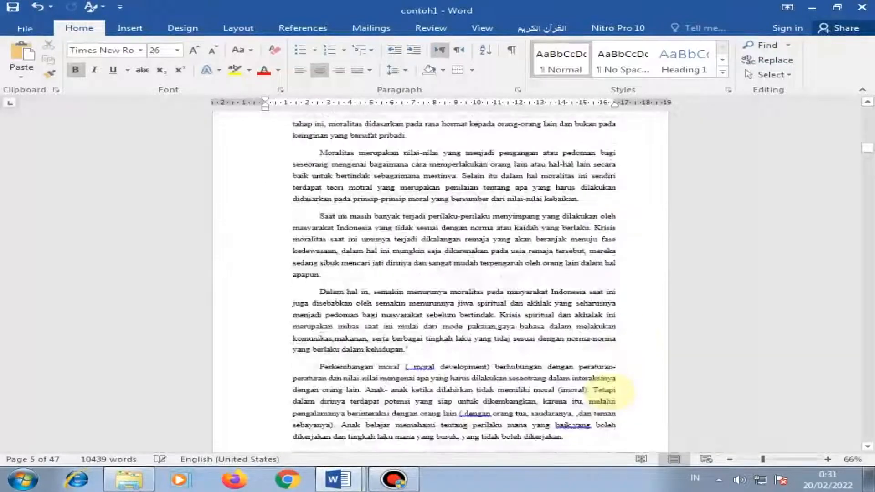
scroll(606, 394, down, 12)
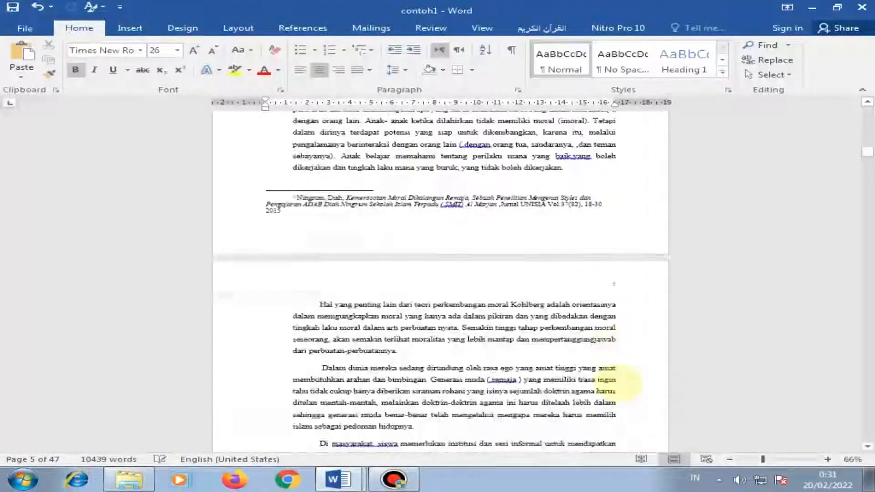
scroll(624, 396, down, 20)
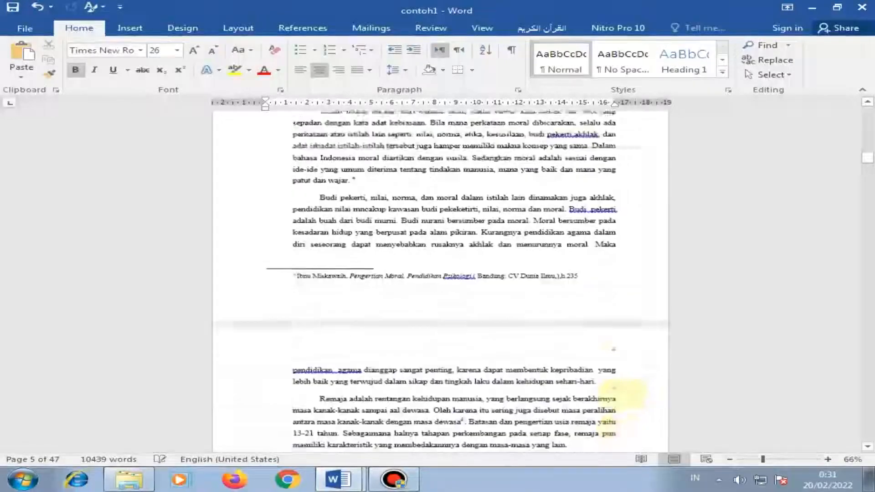
scroll(622, 392, down, 20)
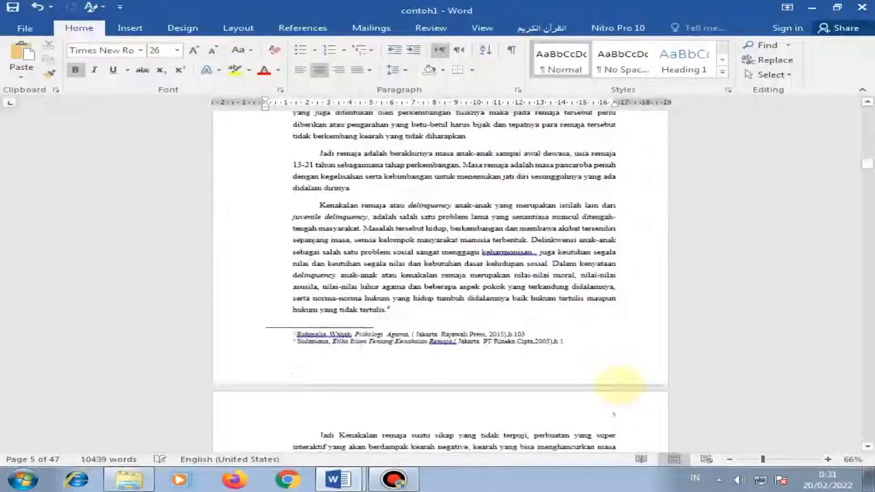
scroll(619, 383, down, 20)
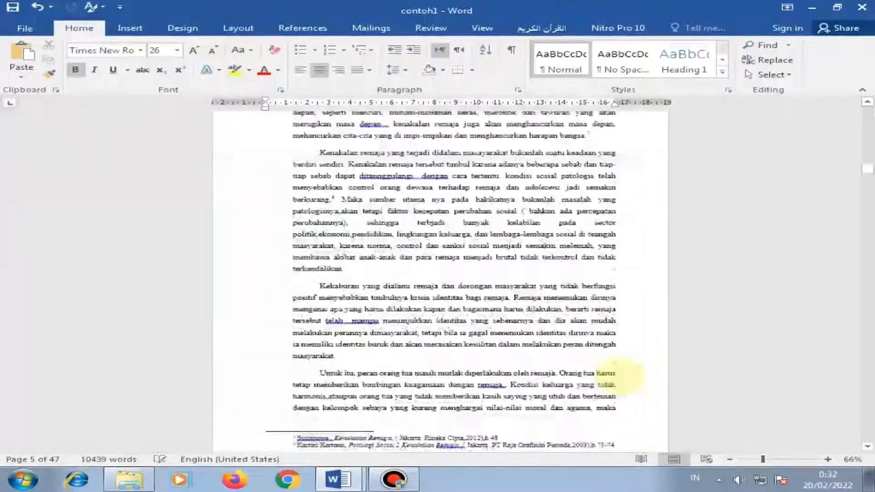
scroll(619, 374, down, 20)
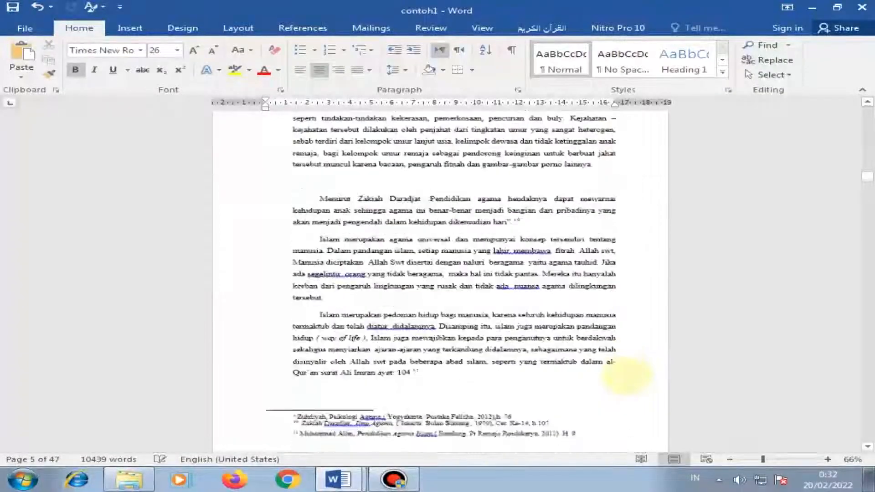
scroll(627, 376, down, 18)
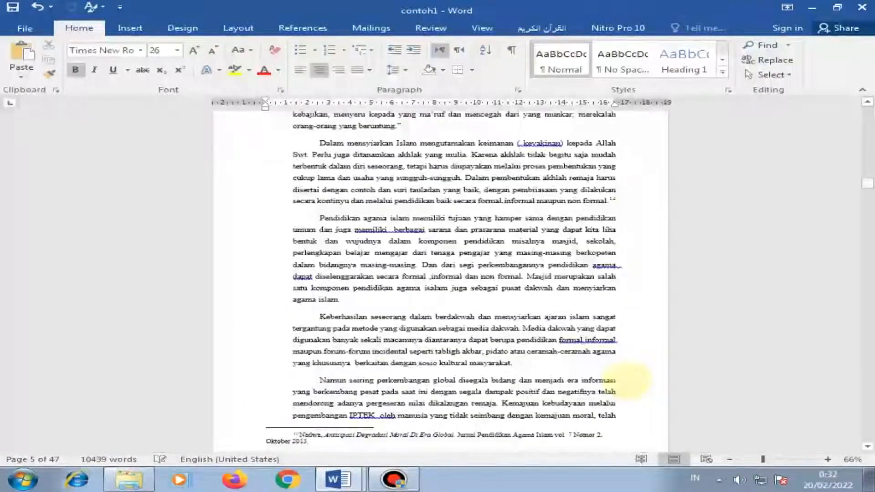
scroll(626, 381, down, 12)
scroll(619, 374, down, 20)
scroll(617, 374, down, 20)
scroll(611, 364, down, 20)
scroll(591, 337, down, 20)
scroll(544, 362, down, 5)
scroll(524, 360, down, 20)
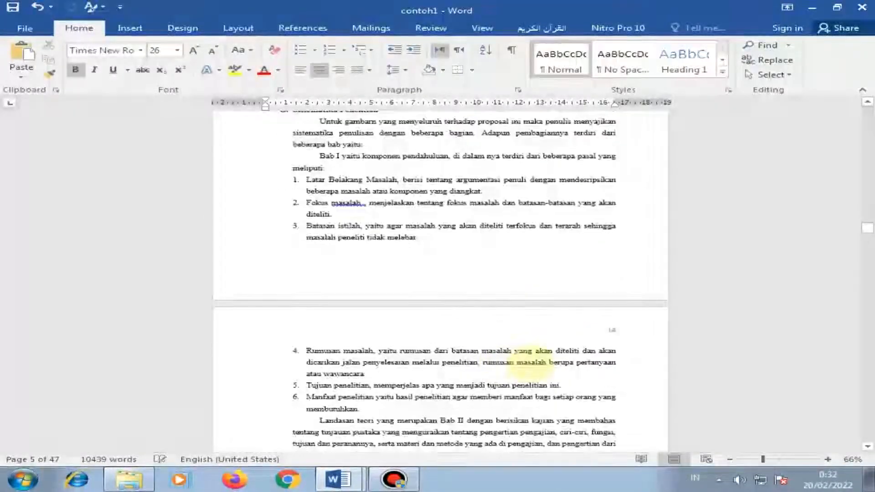
- Compare the page number placement on the opening page of BAB II Kajian Pustaka with that on its following pages
scroll(499, 354, down, 10)
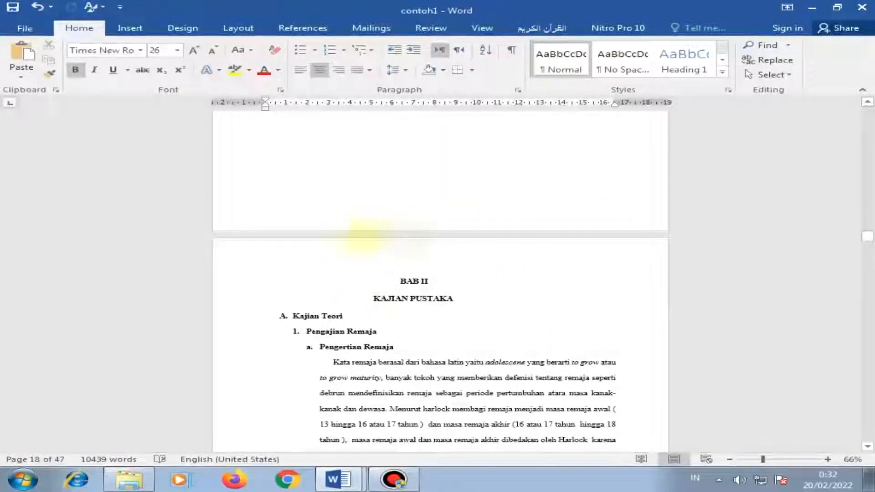
scroll(491, 353, down, 9)
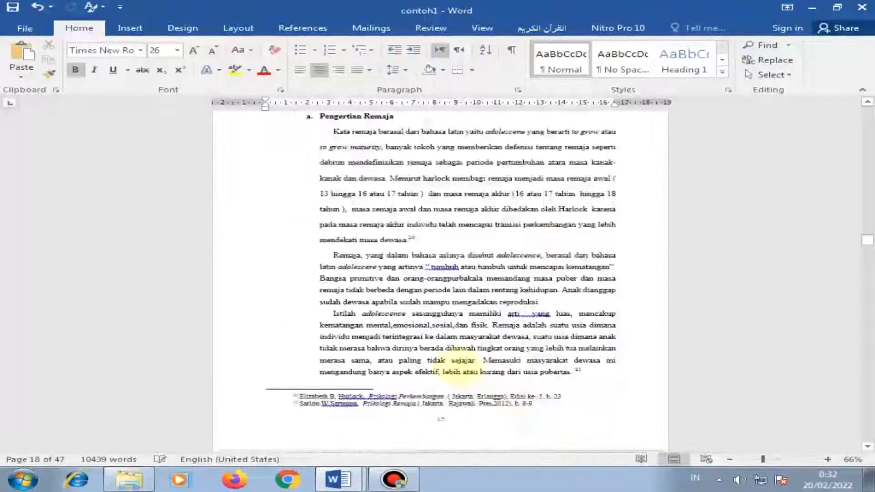
scroll(458, 363, down, 2)
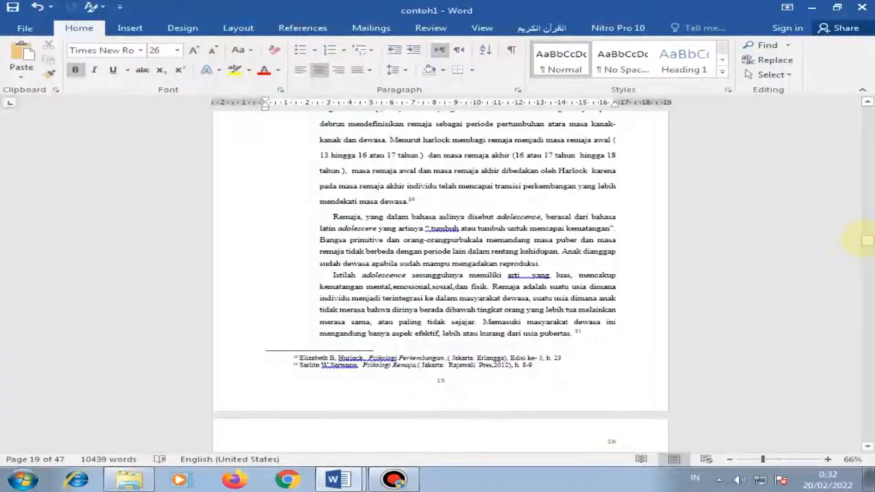
scroll(645, 340, down, 4)
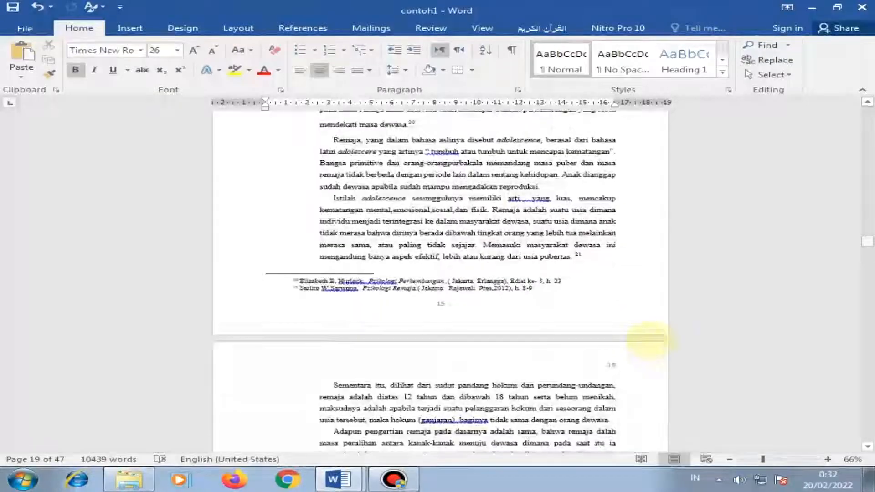
scroll(654, 328, down, 3)
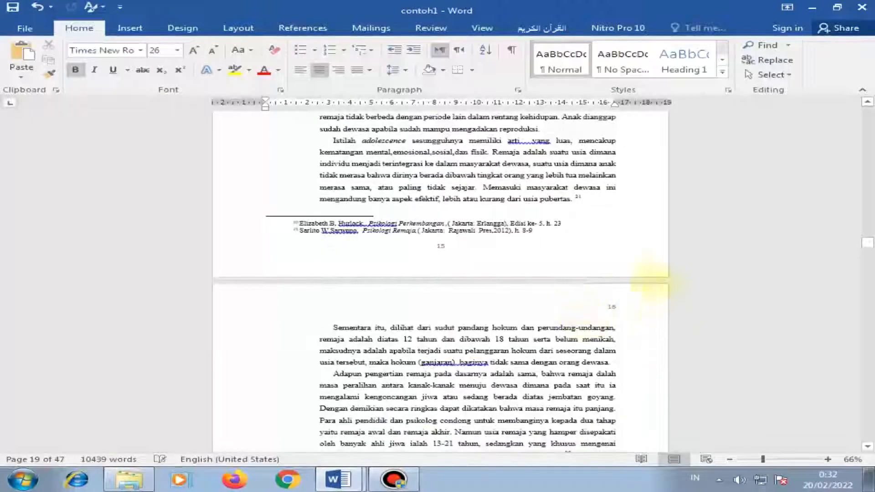
scroll(656, 292, down, 20)
scroll(640, 387, down, 20)
scroll(656, 365, down, 20)
scroll(654, 371, down, 1)
- Check the page numbers in BAB III and on the Daftar Pustaka pages, and return to the beginning of contoh1
drag(867, 262, 867, 396)
scroll(590, 339, down, 6)
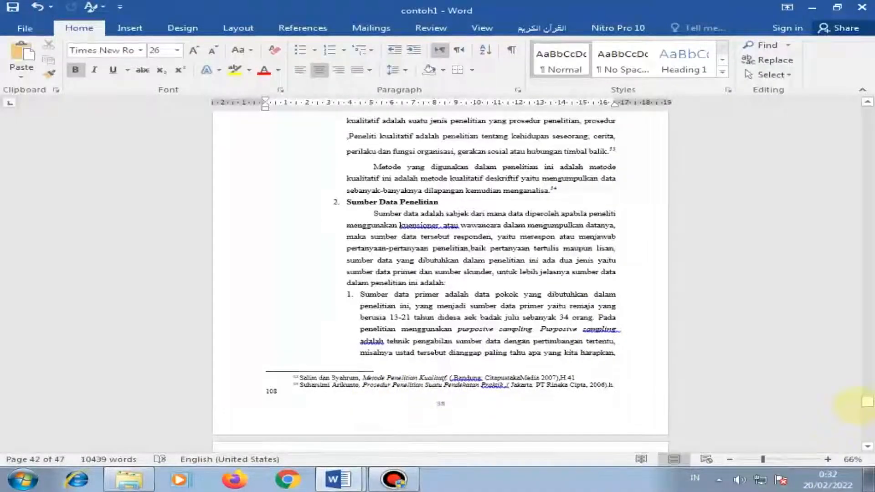
drag(867, 402, 867, 422)
scroll(540, 335, up, 6)
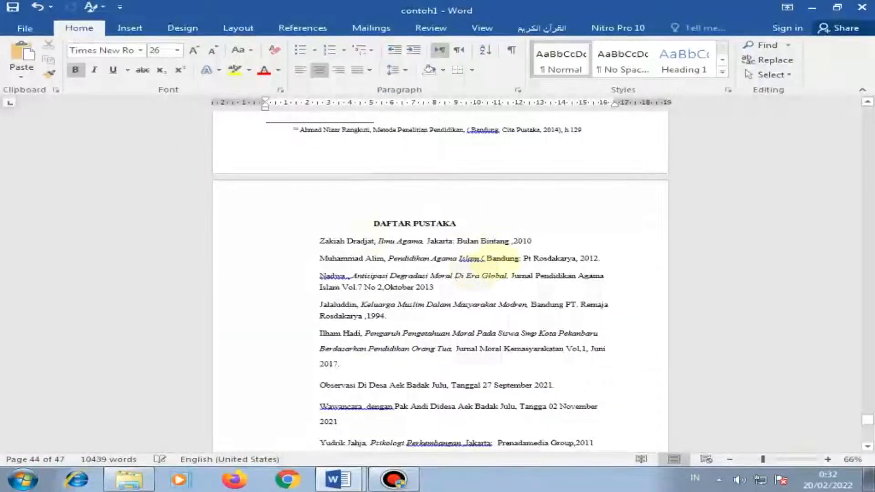
scroll(478, 391, down, 5)
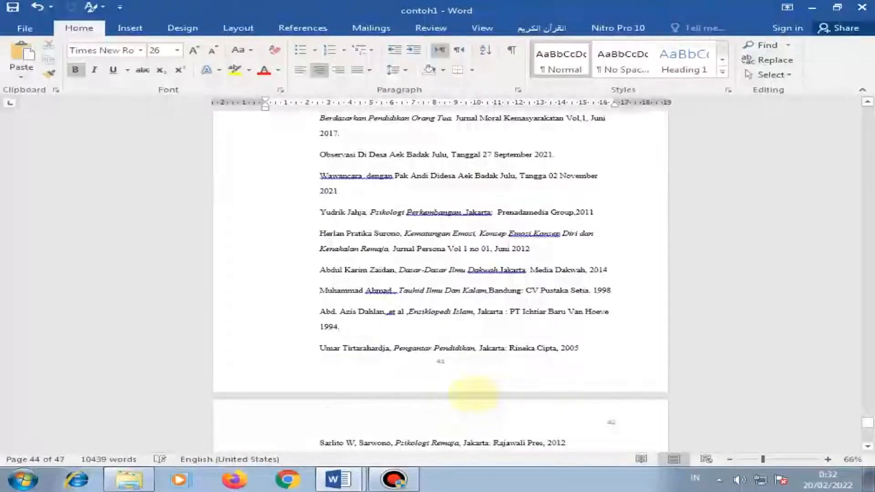
scroll(547, 399, down, 2)
scroll(606, 319, up, 6)
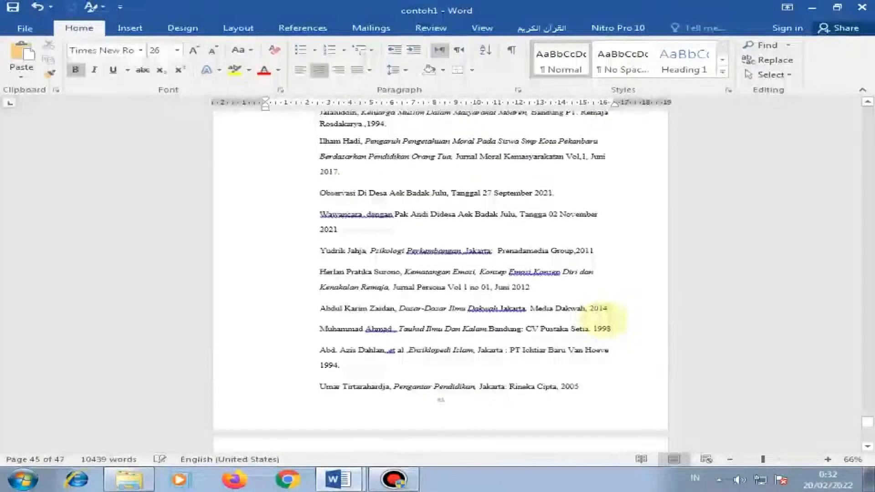
drag(866, 419, 861, 89)
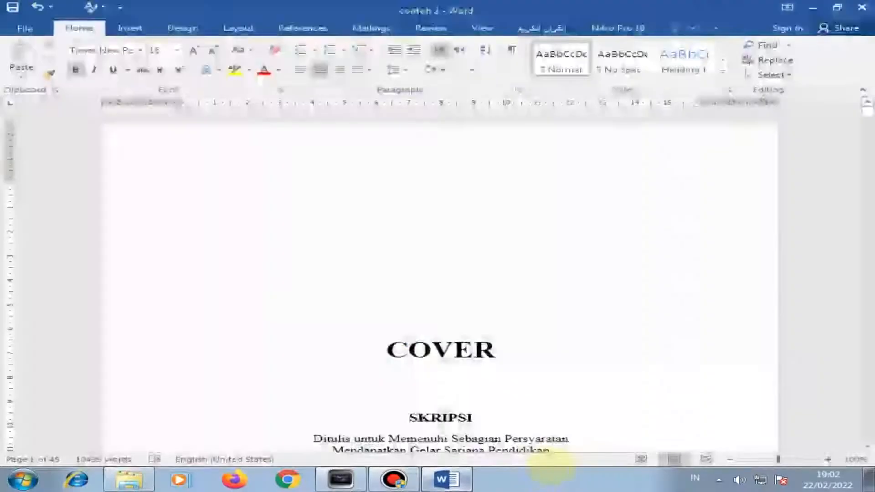
- Look through contoh 2 from the cover into the BAB I pages to check for page numbers, and return to the cover
click(517, 268)
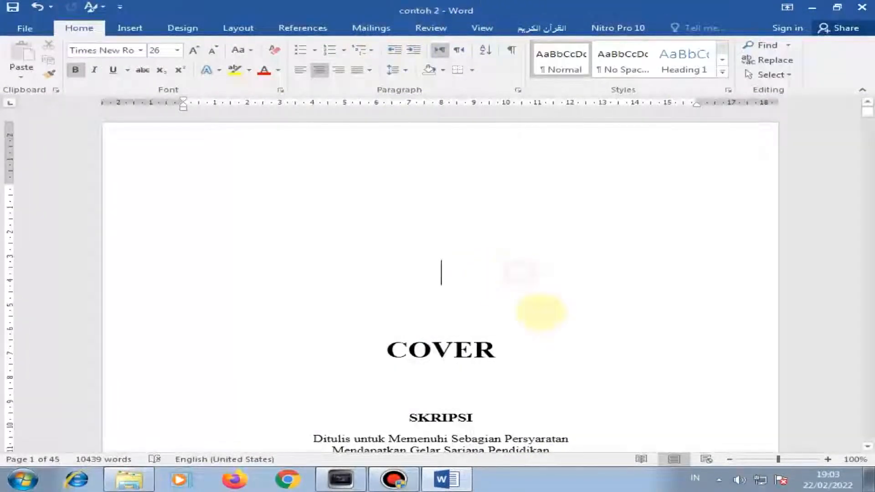
scroll(538, 319, down, 10)
scroll(538, 354, down, 20)
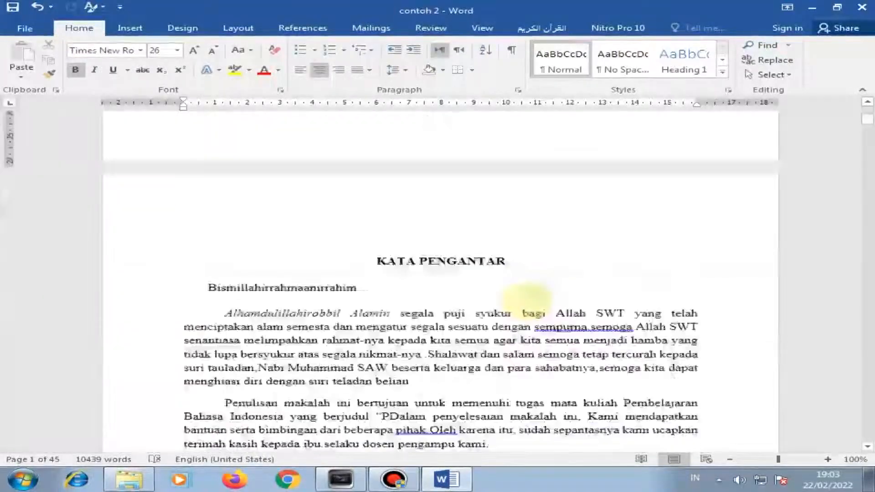
scroll(530, 305, down, 20)
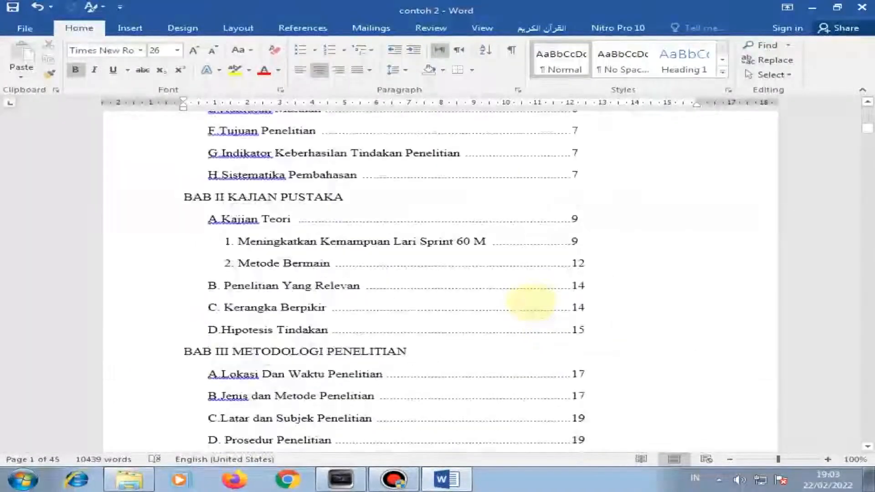
scroll(530, 344, down, 8)
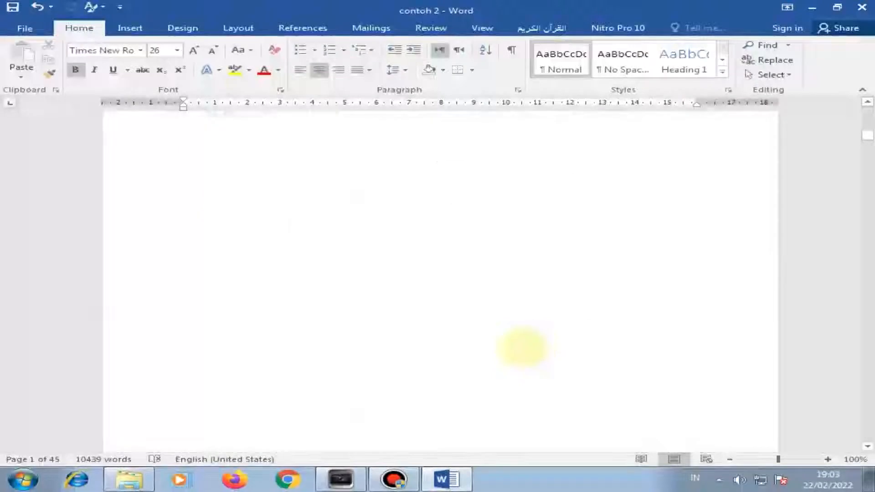
scroll(512, 343, down, 20)
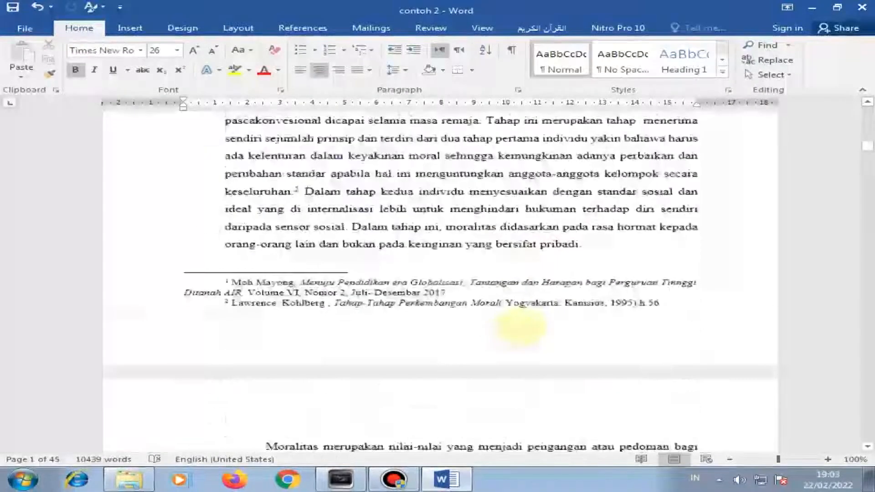
scroll(521, 325, down, 20)
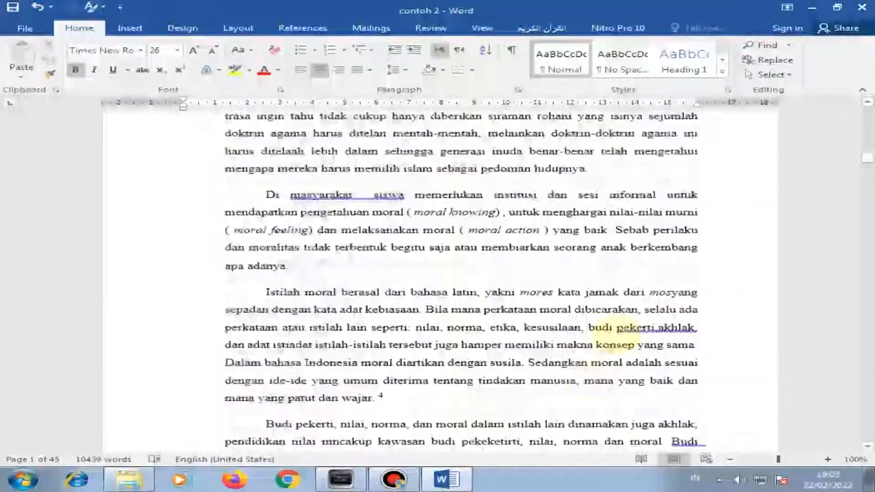
scroll(617, 327, down, 20)
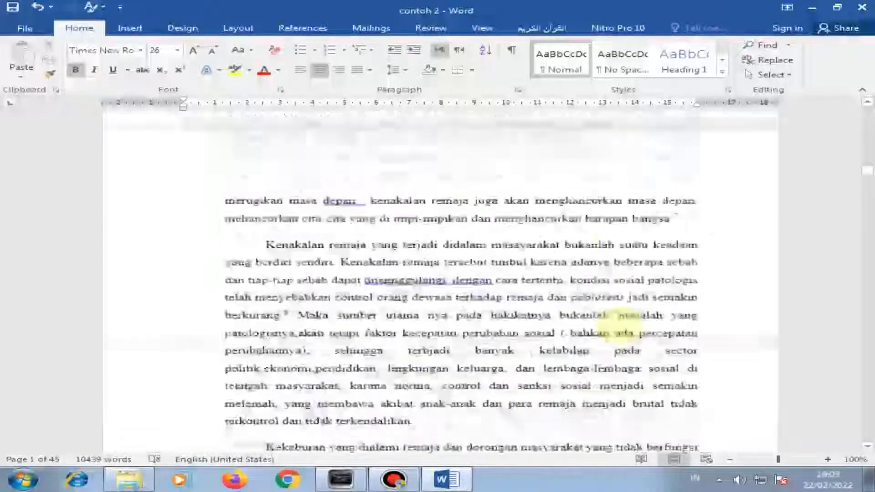
scroll(632, 314, down, 5)
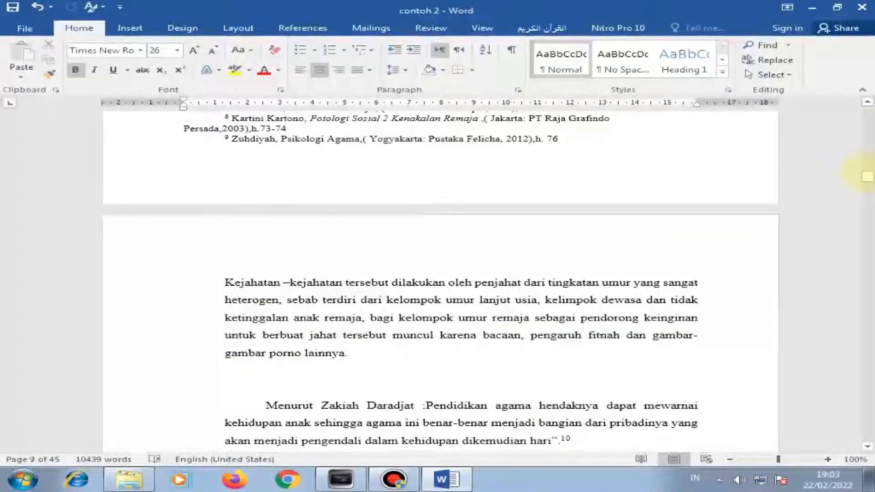
drag(859, 175, 859, 172)
key(ctrl+Home)
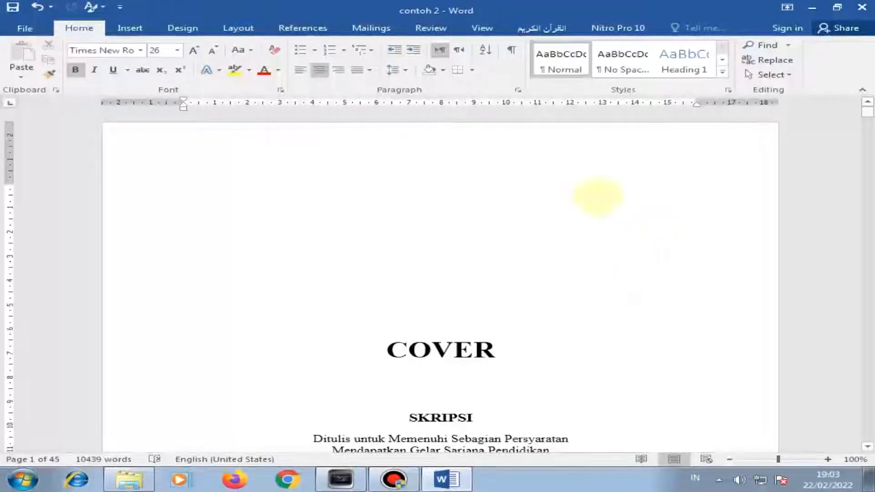
- Insert page numbers at the top of the page in the Plain Number 3 style and leave header editing
click(565, 196)
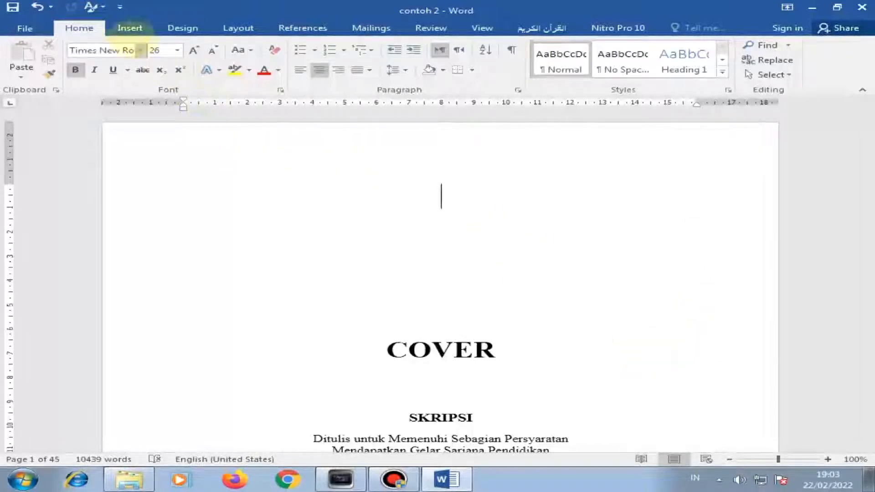
click(130, 28)
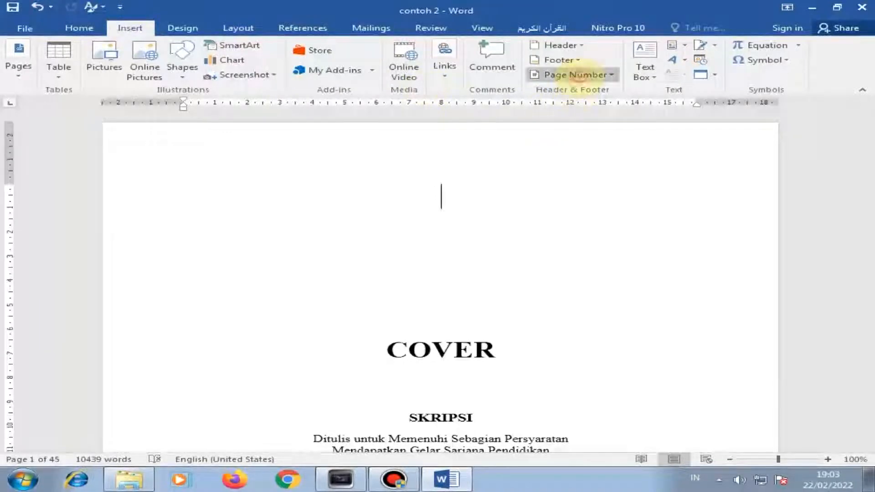
click(575, 74)
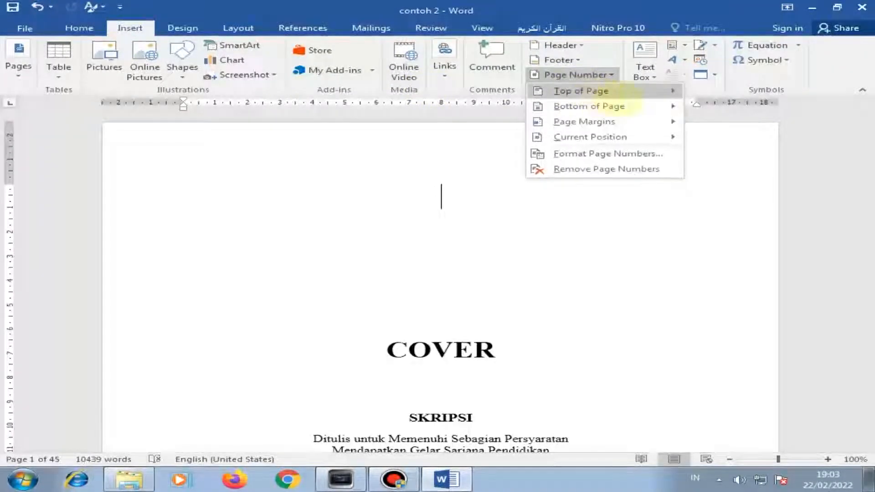
mouse_move(636, 96)
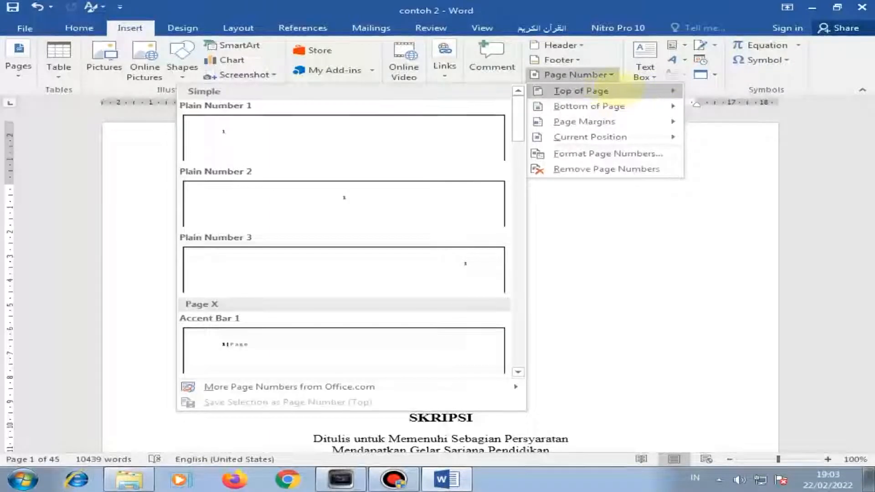
mouse_move(613, 112)
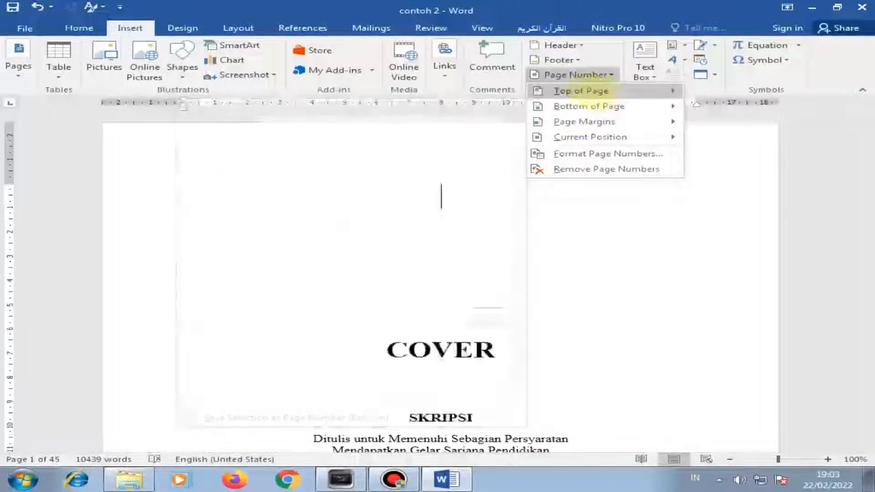
mouse_move(597, 91)
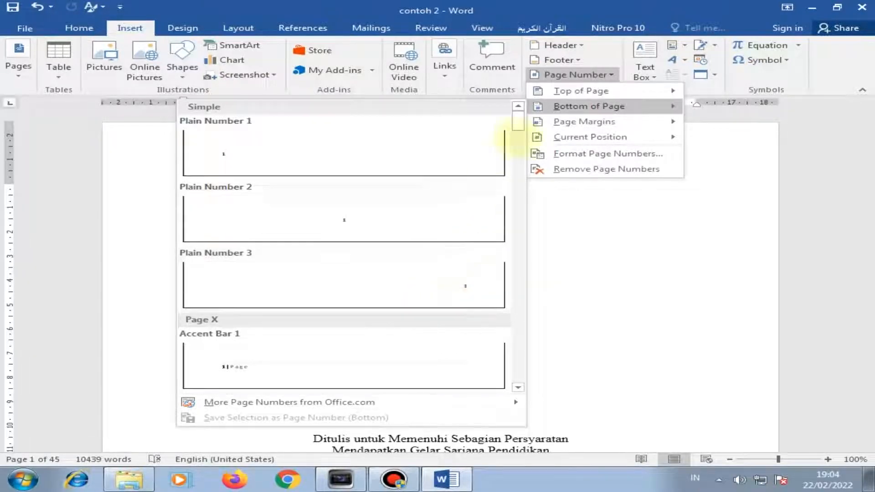
mouse_move(572, 91)
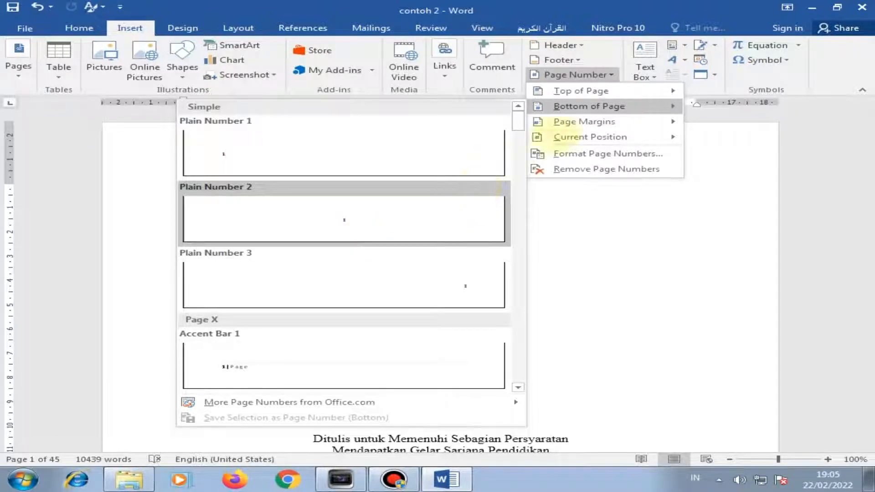
mouse_move(613, 91)
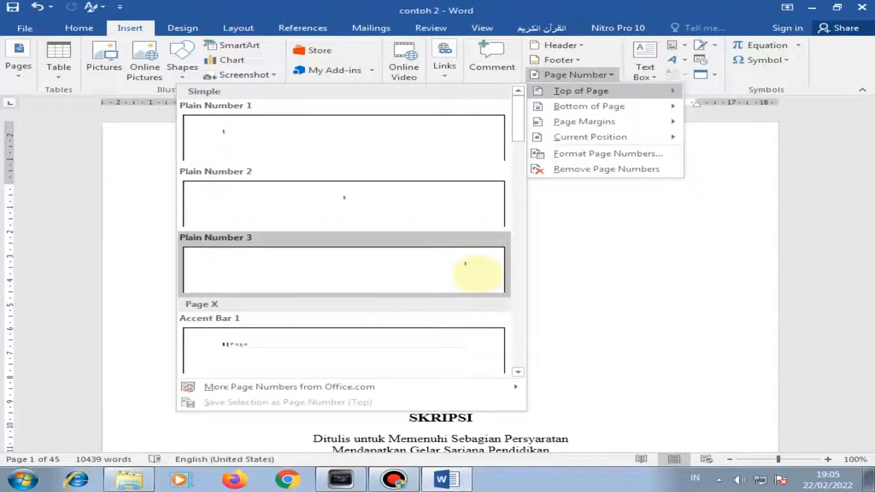
click(476, 273)
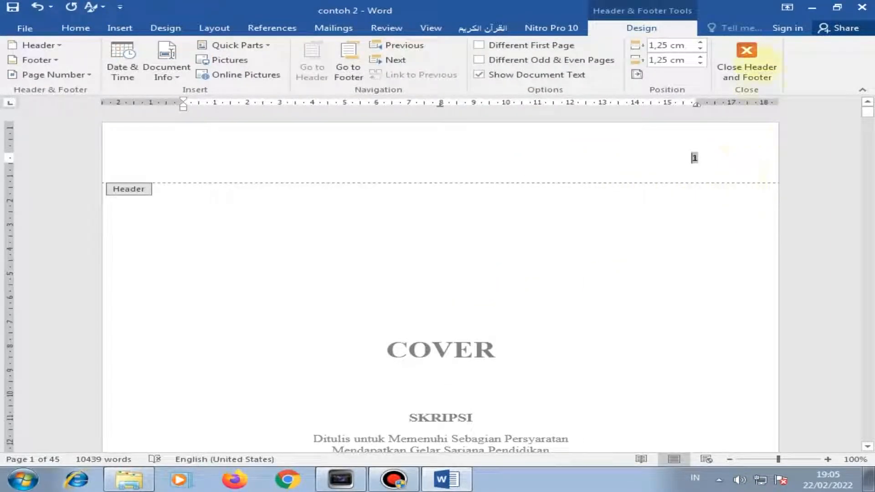
click(746, 62)
click(722, 219)
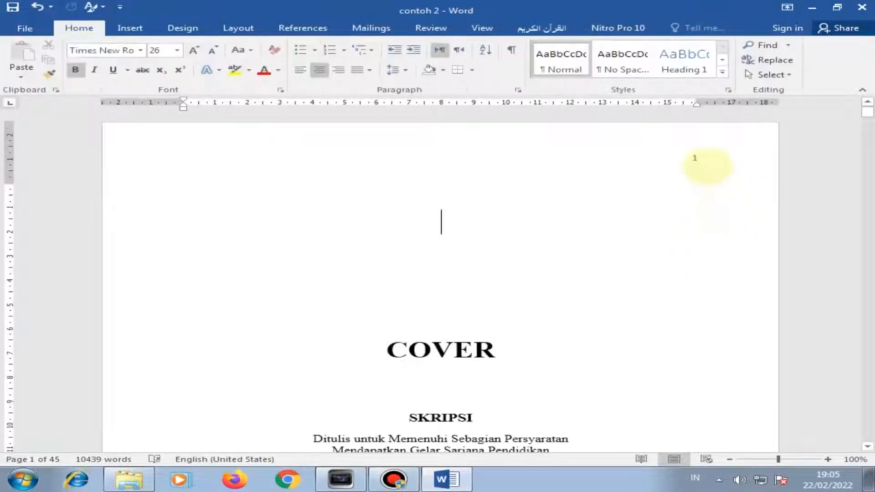
- Check the inserted page numbers from the cover through the Daftar Isi and the first pages of BAB I
scroll(616, 289, down, 20)
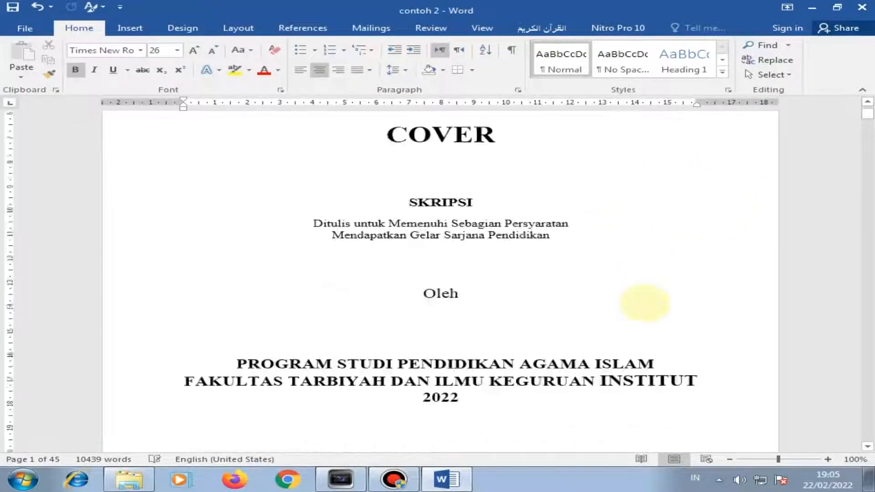
scroll(683, 281, down, 4)
scroll(703, 233, up, 5)
scroll(709, 401, down, 14)
scroll(720, 391, down, 20)
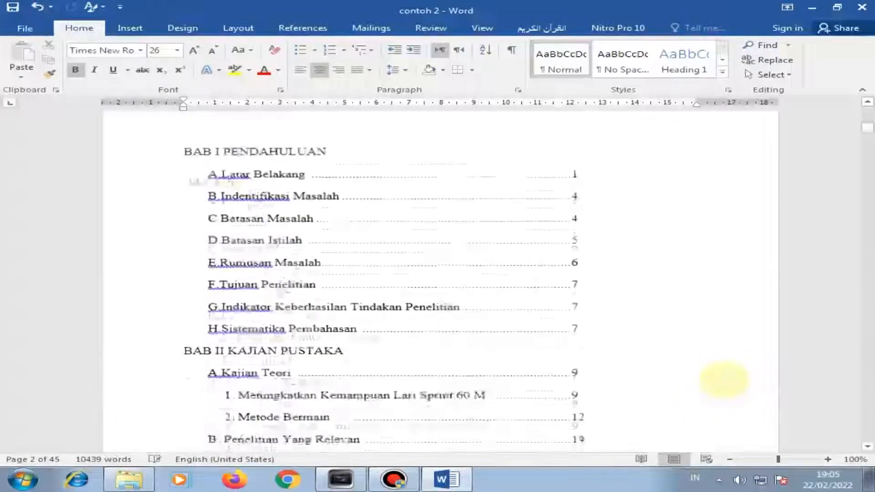
scroll(736, 365, down, 20)
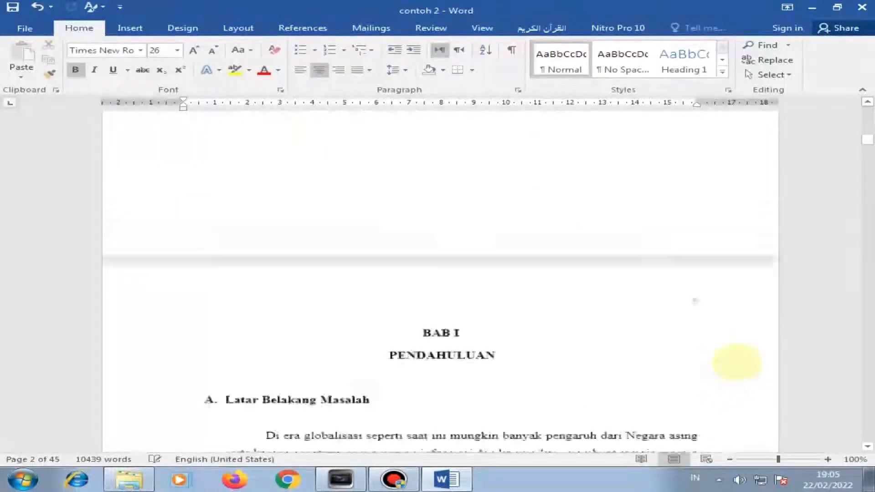
scroll(736, 353, down, 20)
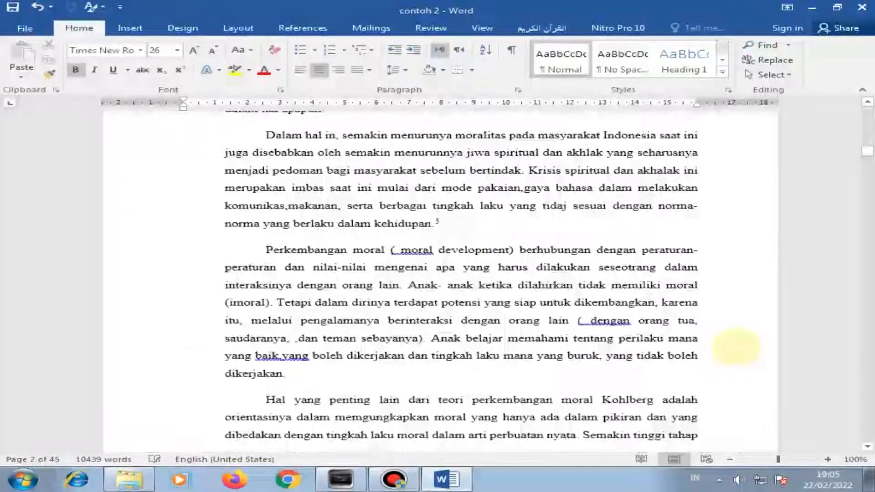
scroll(731, 346, down, 20)
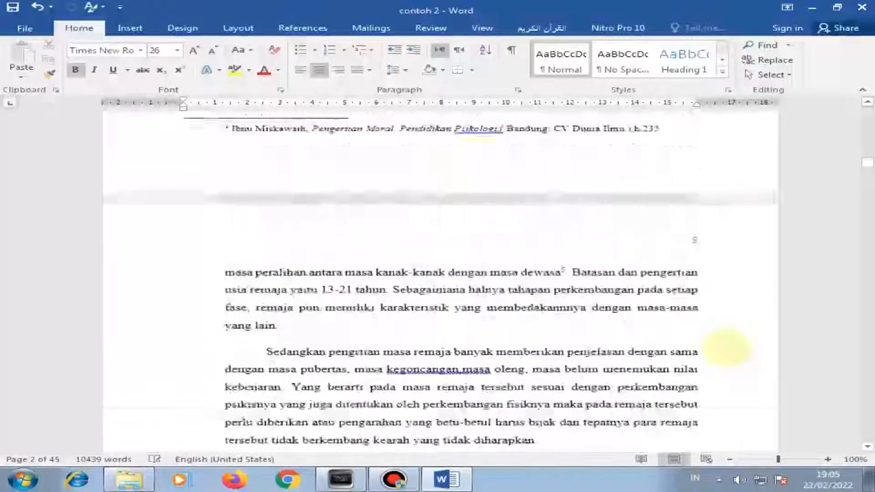
scroll(726, 349, down, 20)
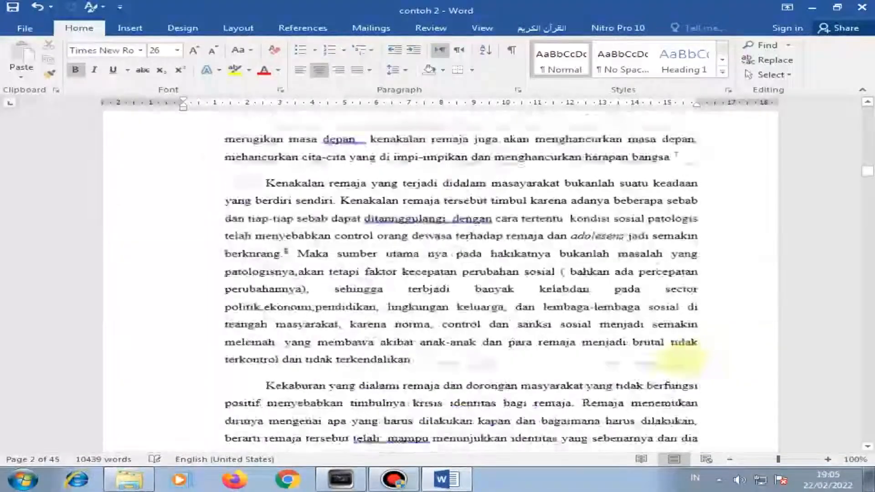
scroll(691, 358, down, 3)
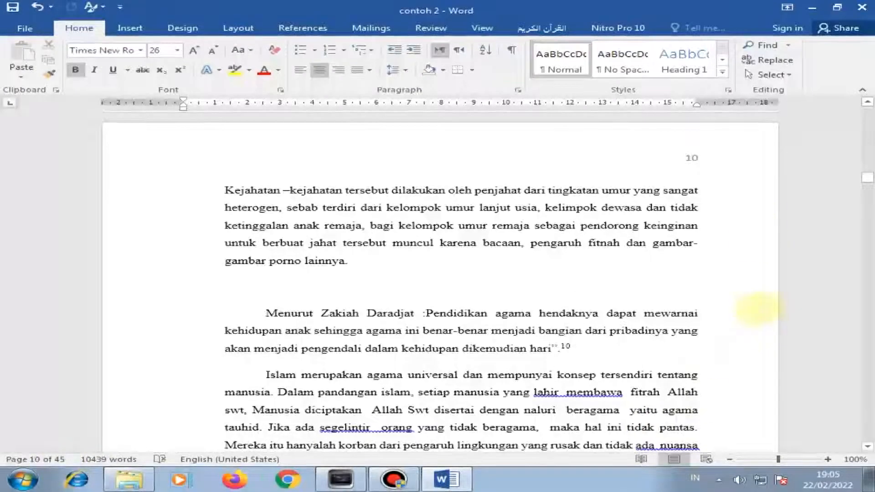
- Check the page numbers on the BAB I pages from page 10 through the Batasan Istilah section, and return to the cover
scroll(706, 274, down, 12)
scroll(707, 319, down, 20)
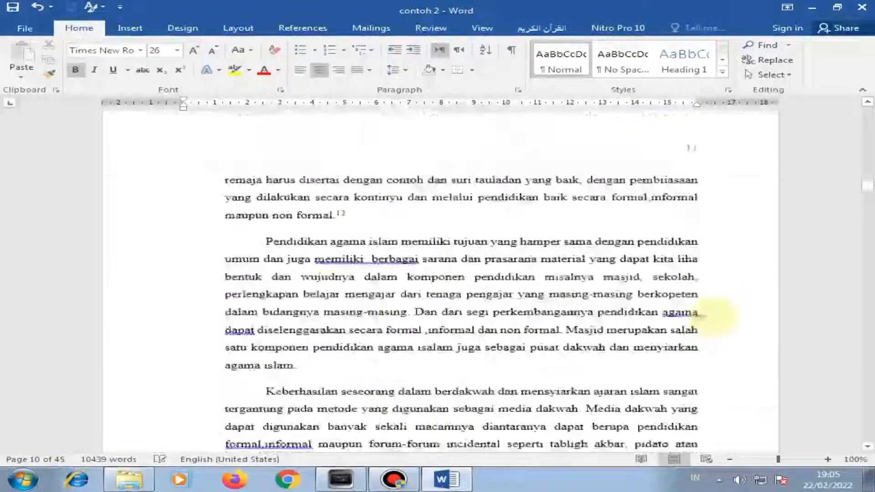
scroll(714, 311, down, 20)
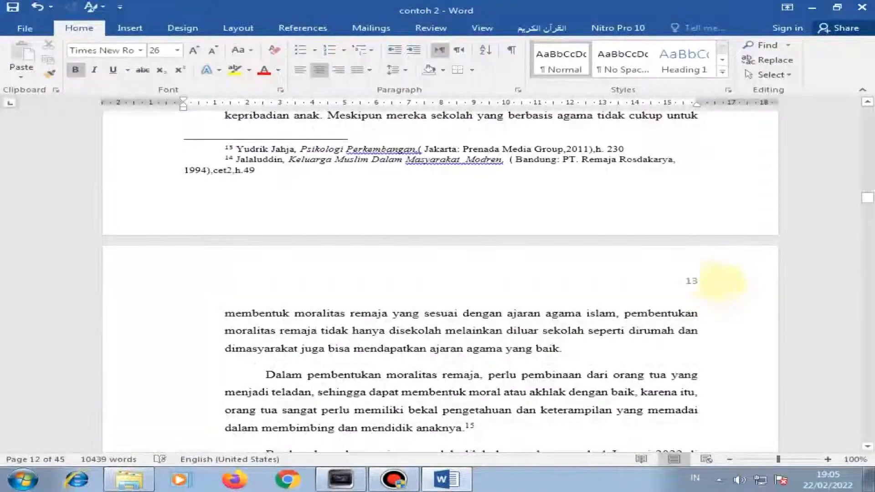
scroll(709, 297, down, 18)
scroll(723, 362, down, 18)
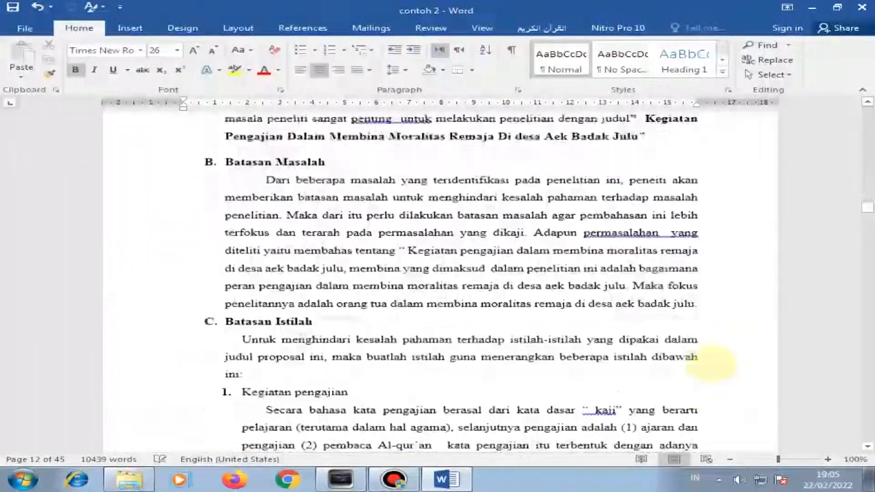
drag(866, 213, 811, 121)
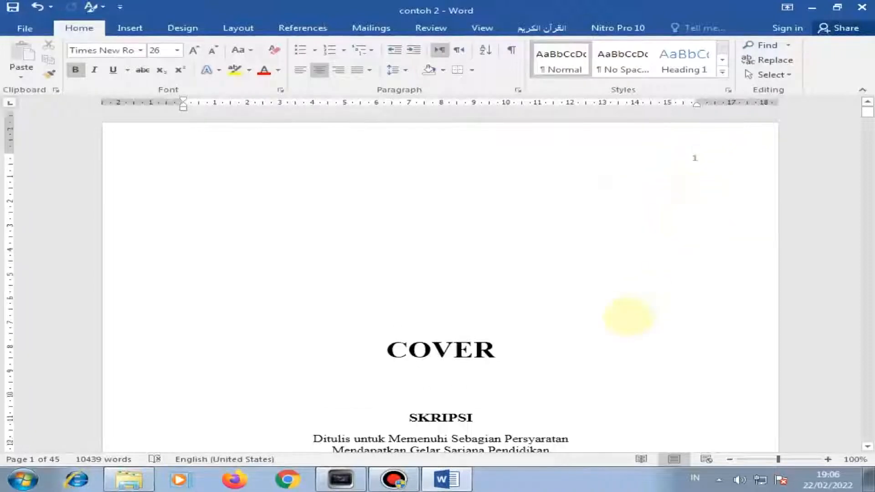
- Check the page numbers from the cover through Kata Pengantar and Daftar Isi to the first BAB I pages, and return to the cover
scroll(629, 313, down, 20)
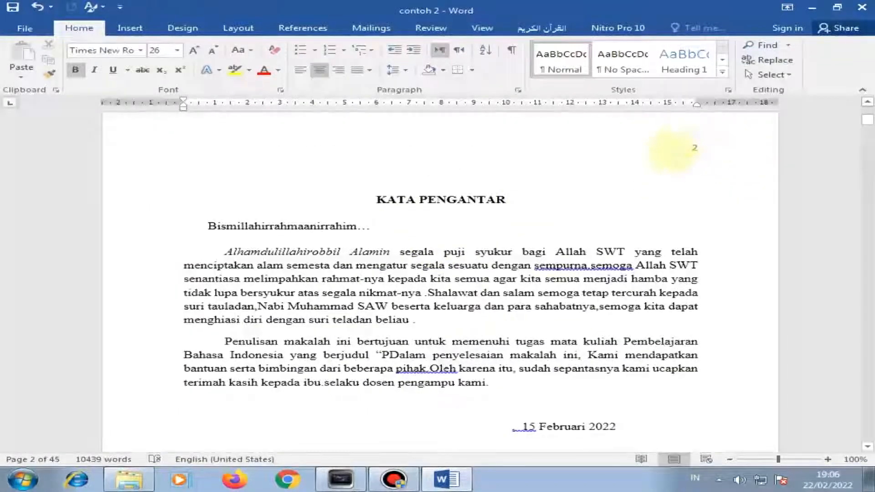
scroll(502, 358, down, 10)
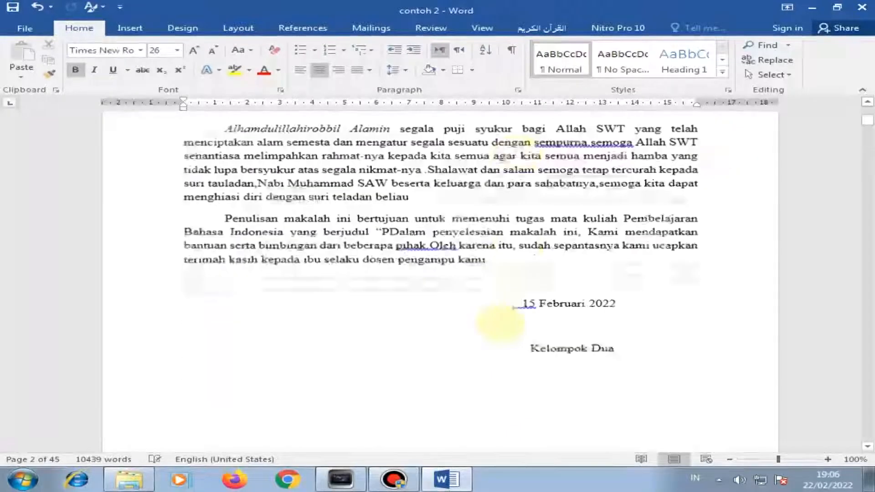
scroll(413, 364, down, 3)
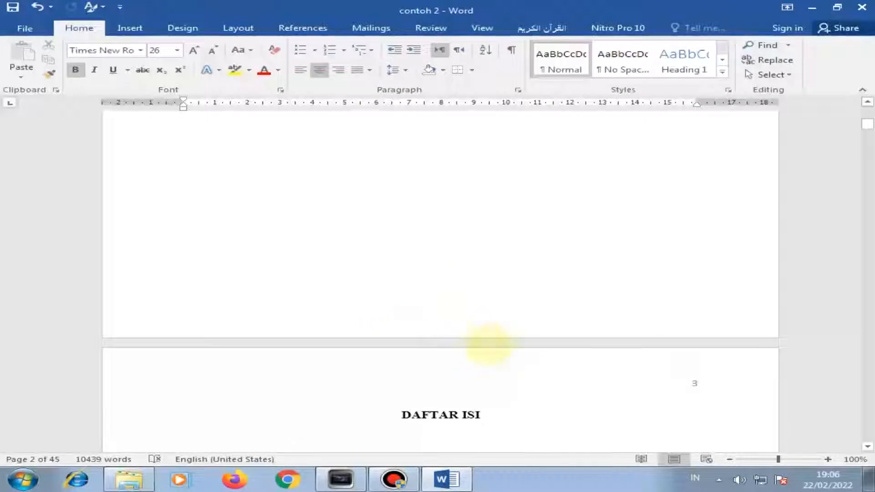
scroll(478, 337, down, 3)
scroll(541, 326, down, 10)
scroll(534, 356, down, 5)
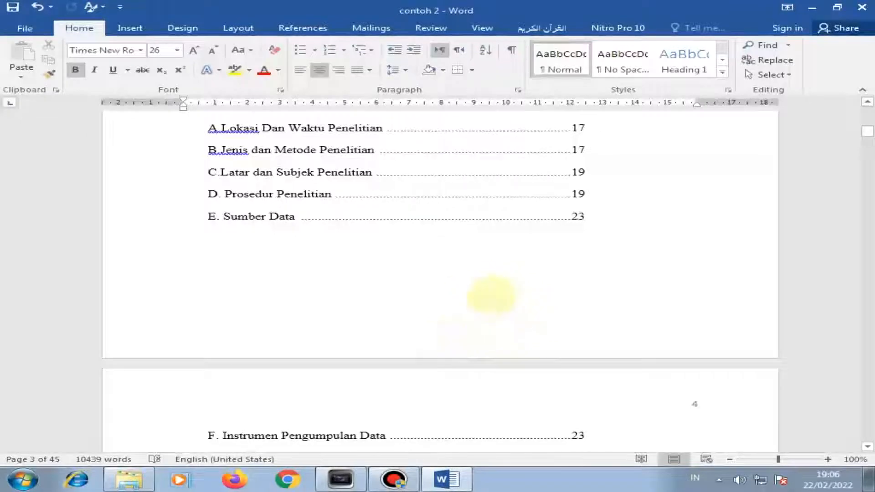
scroll(578, 304, down, 6)
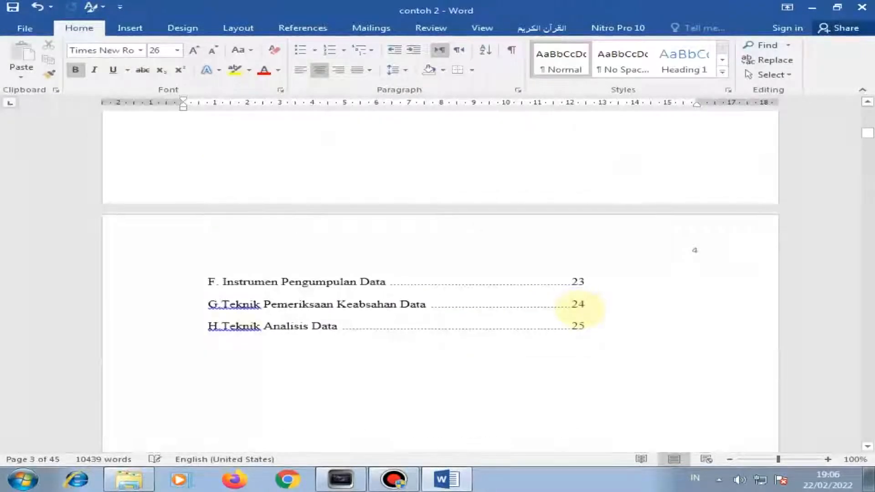
scroll(579, 309, down, 20)
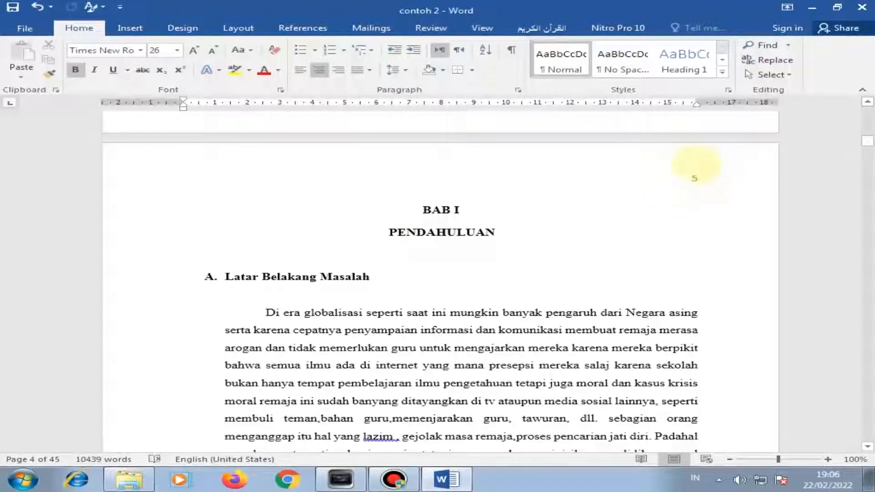
scroll(628, 237, down, 15)
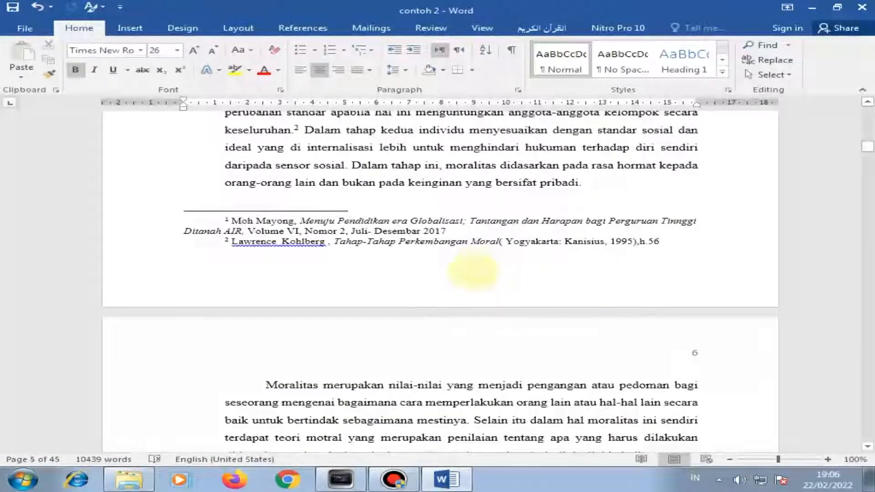
drag(867, 145, 863, 100)
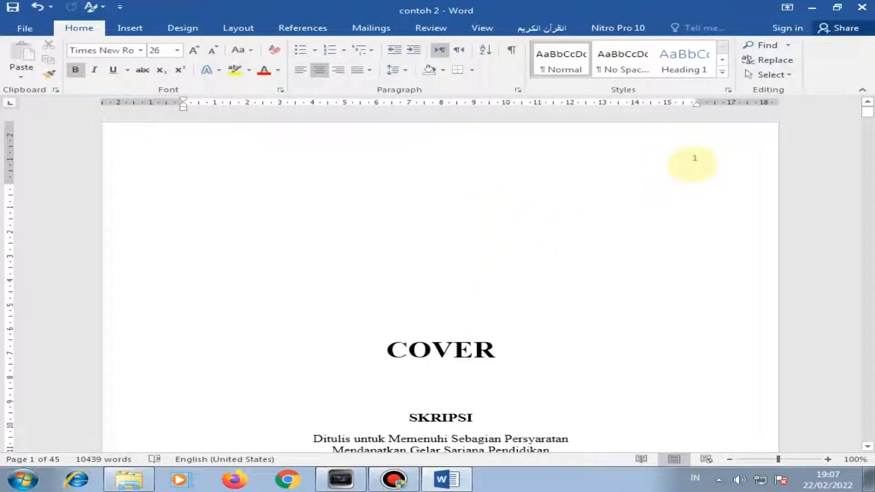
- Inspect the page number header from the cover to the Kata Pengantar page, and leave header editing
double_click(690, 159)
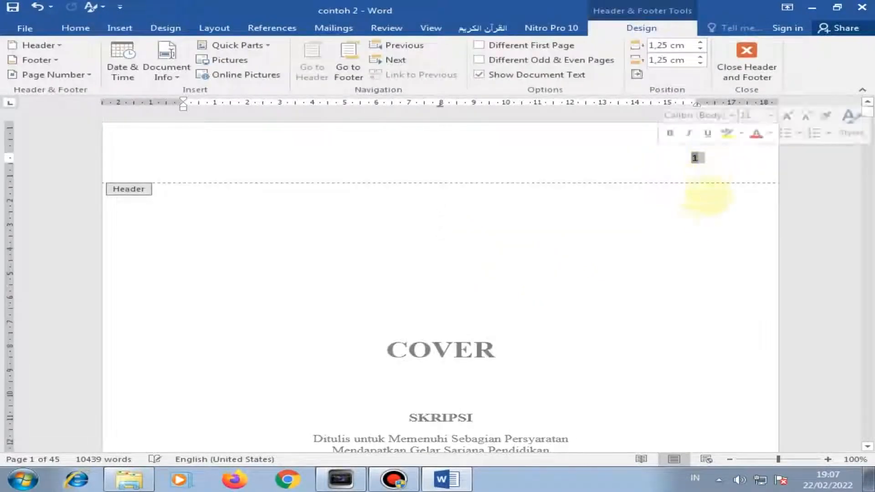
scroll(695, 356, down, 15)
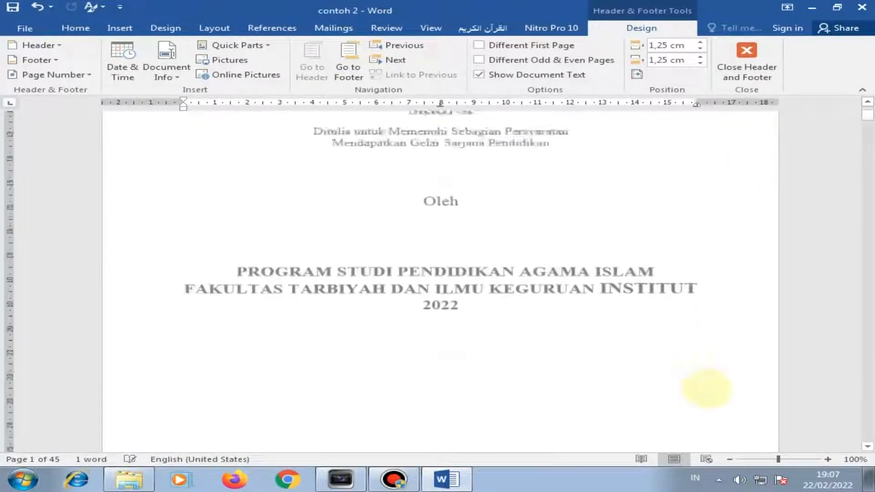
scroll(703, 347, down, 15)
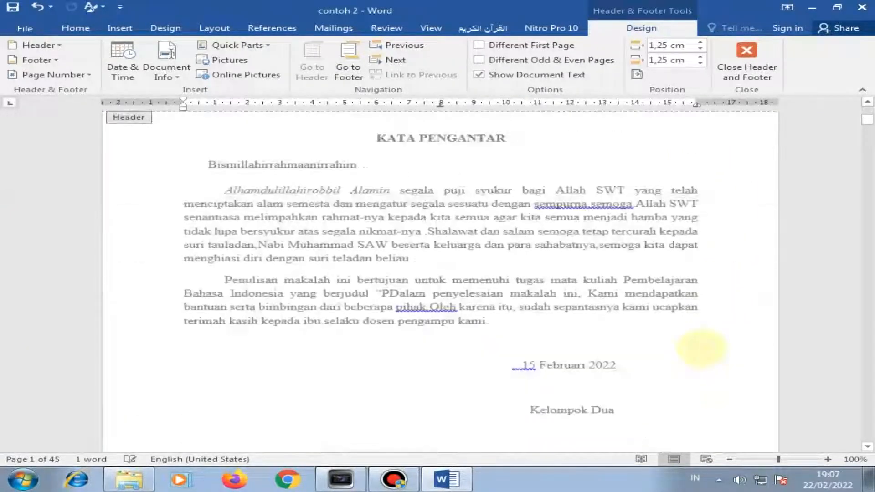
click(747, 59)
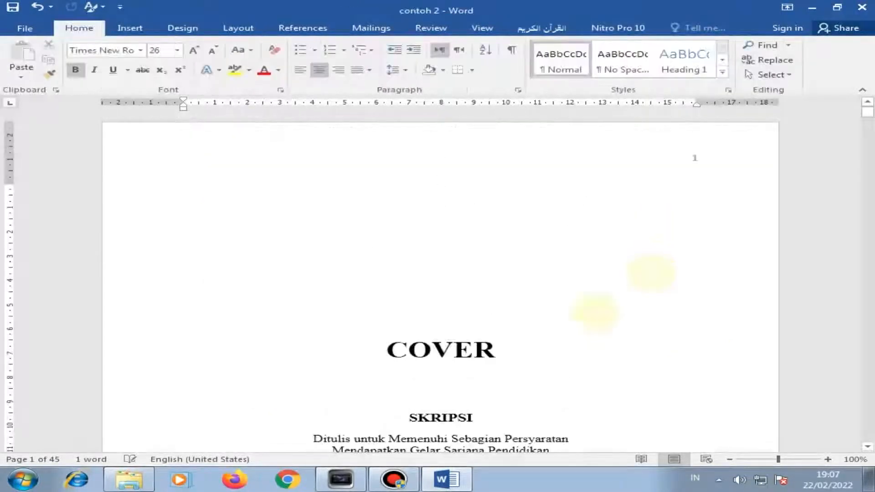
click(552, 318)
click(538, 276)
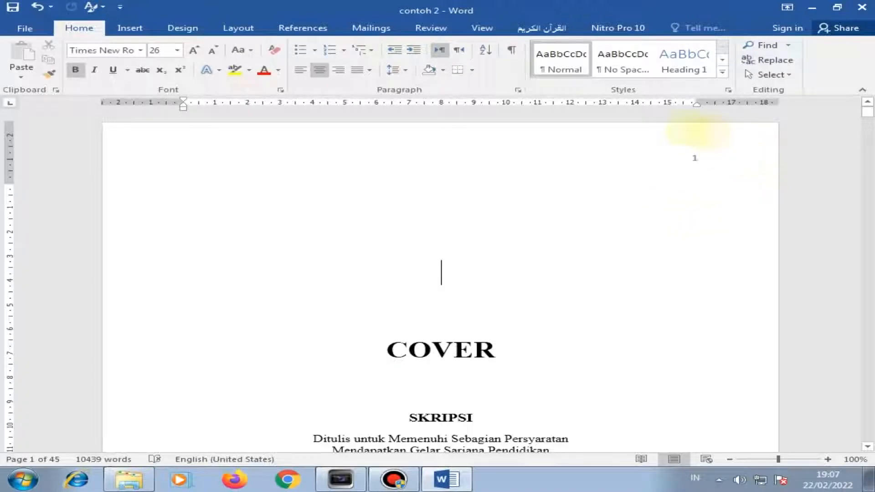
- Examine the transition from the end of the cover to the Kata Pengantar page and its page numbers
scroll(674, 304, down, 15)
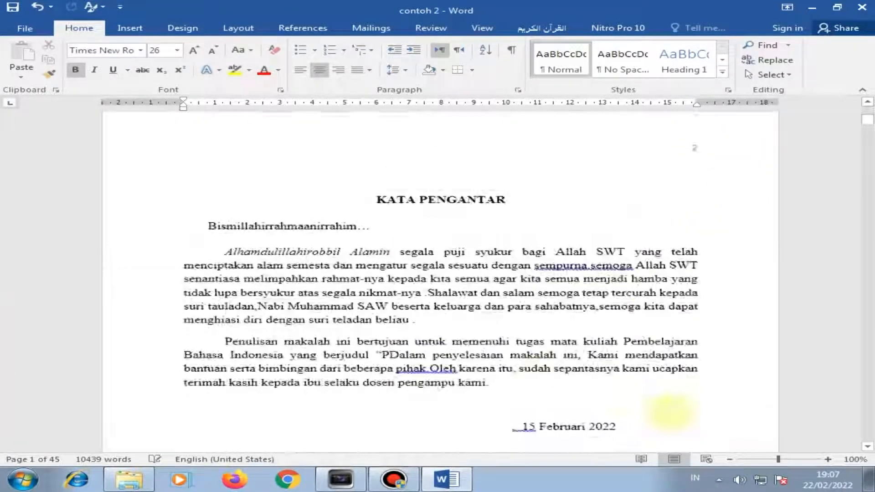
scroll(477, 306, up, 10)
click(476, 304)
scroll(494, 357, up, 5)
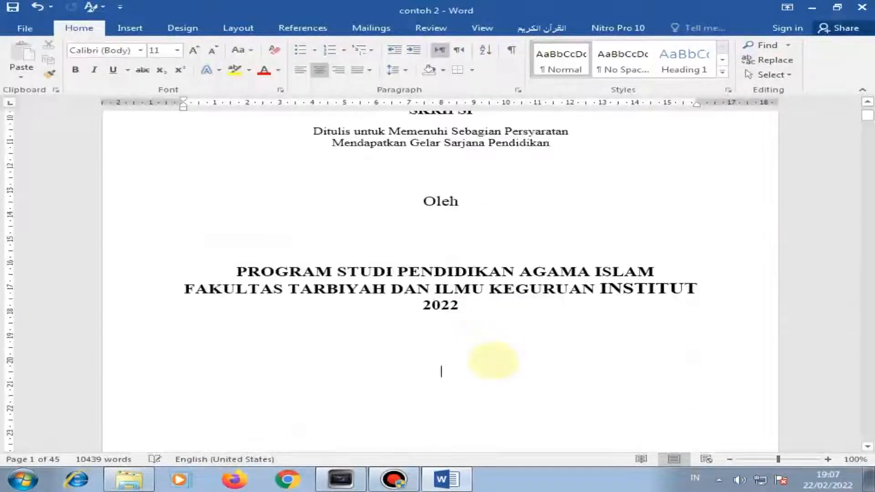
click(487, 232)
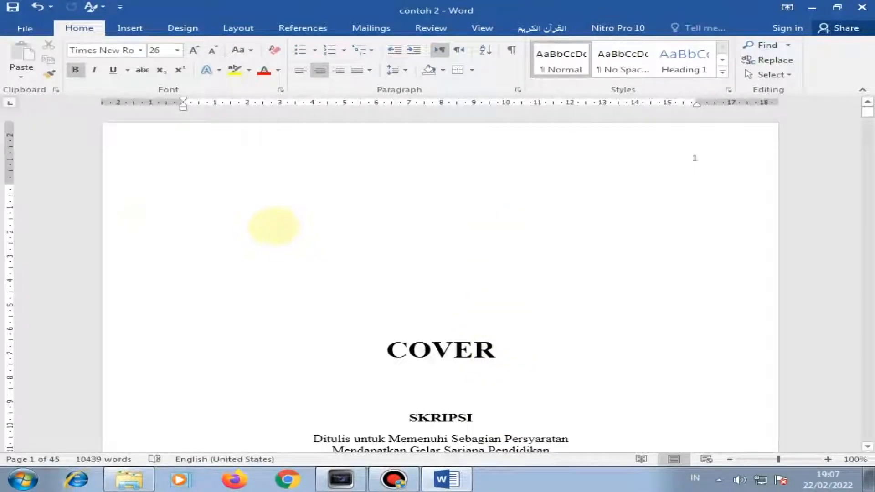
scroll(527, 361, down, 10)
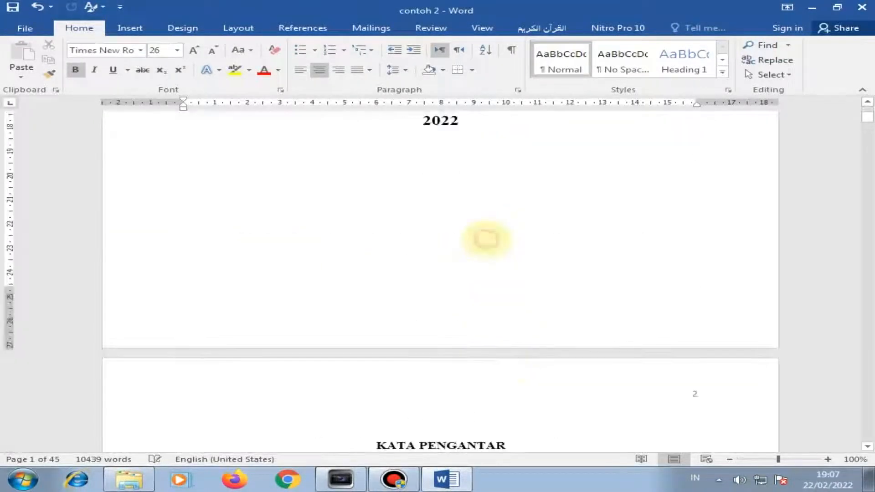
click(502, 230)
scroll(461, 378, down, 3)
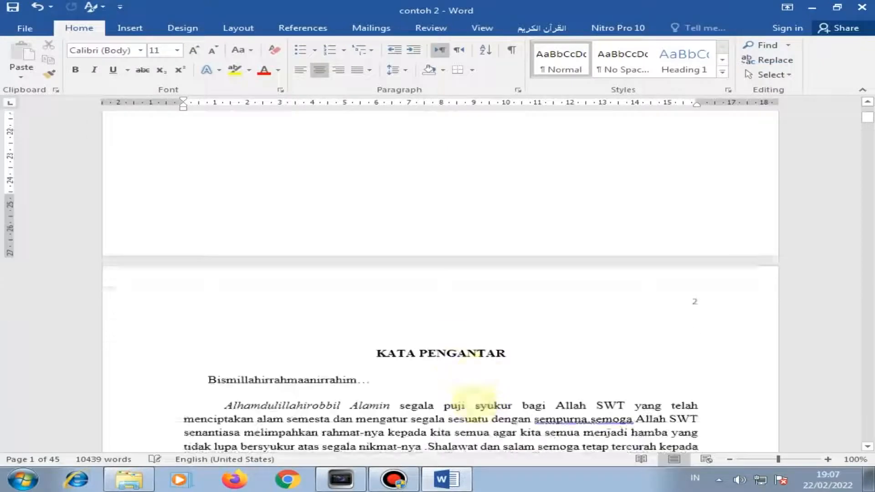
scroll(469, 274, up, 4)
scroll(502, 325, down, 5)
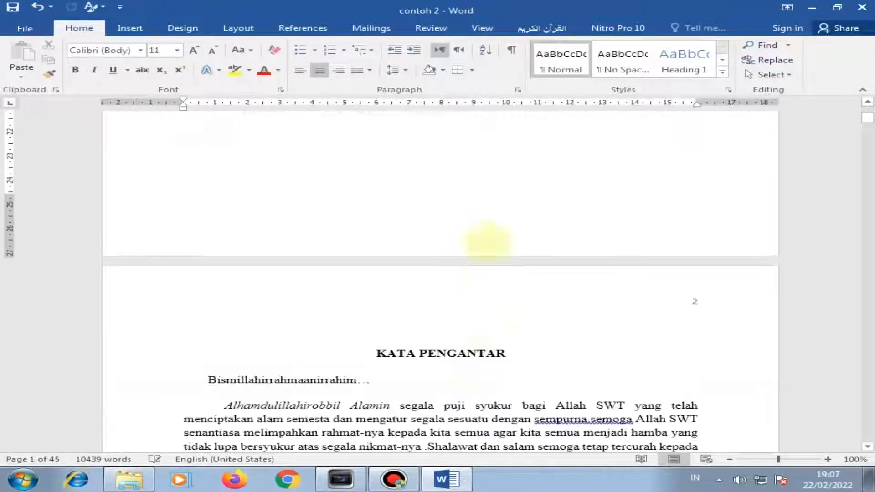
click(490, 207)
click(446, 371)
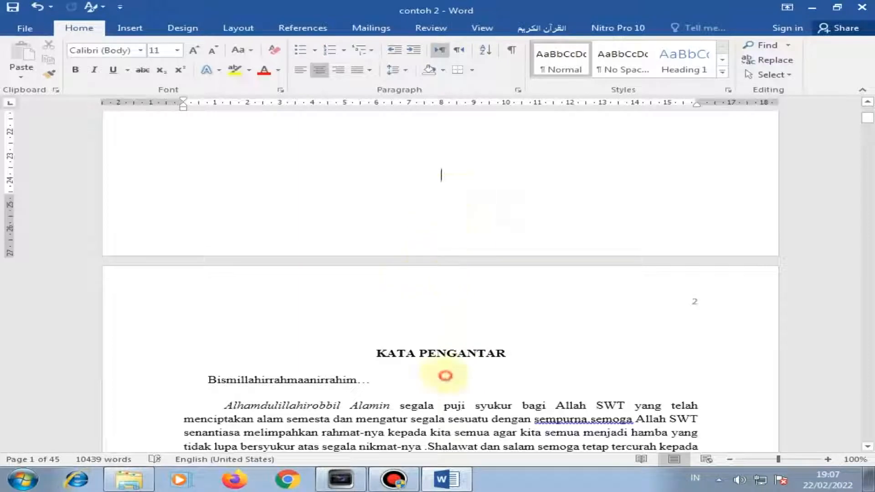
scroll(461, 393, down, 3)
scroll(461, 393, up, 15)
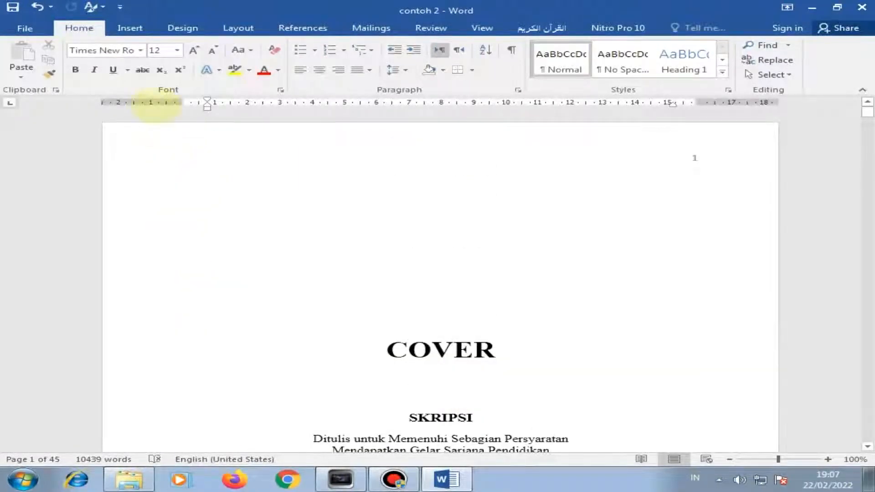
- Examine the header and footer areas from the cover through the Daftar Isi pages, then return to the cover and leave header editing
double_click(182, 132)
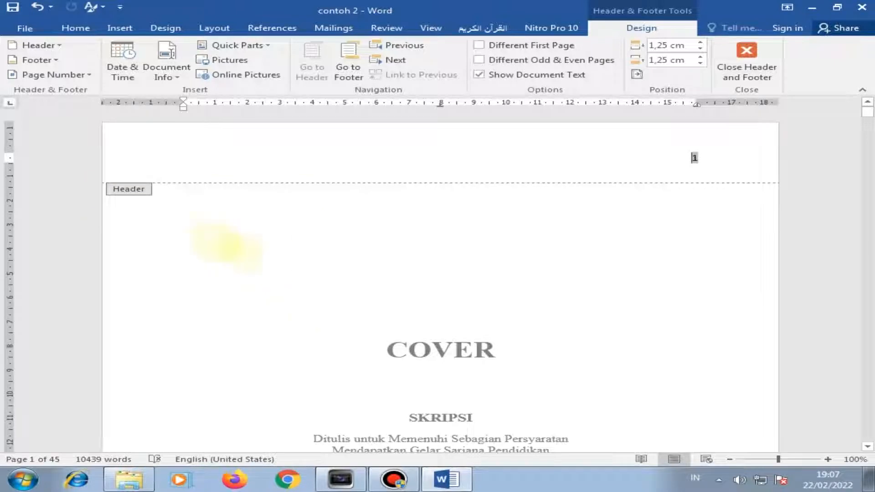
scroll(313, 321, down, 1)
scroll(314, 321, down, 15)
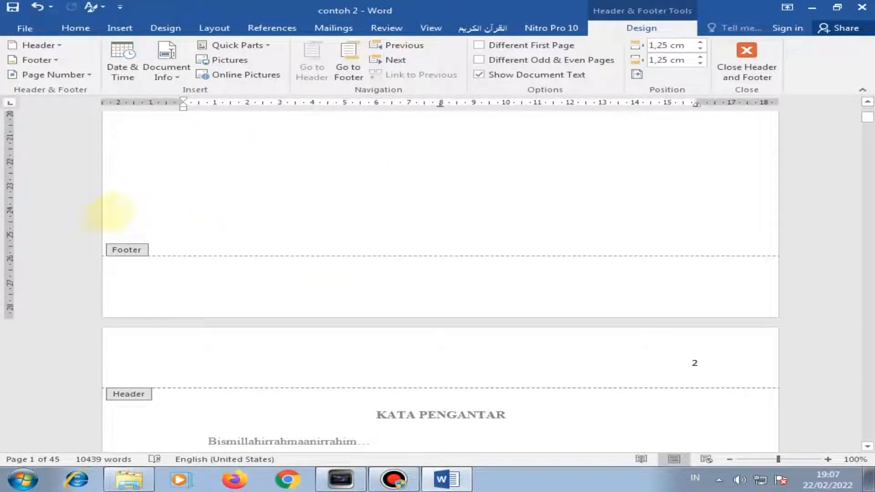
scroll(273, 270, down, 4)
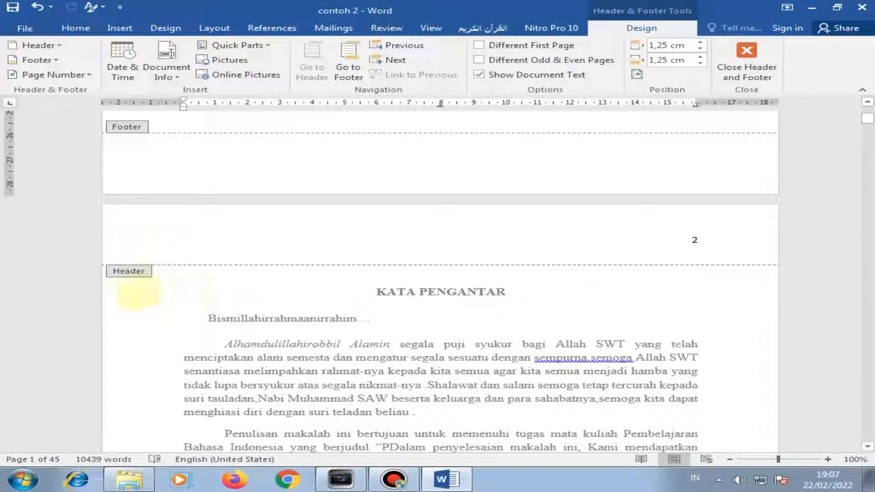
scroll(254, 326, down, 12)
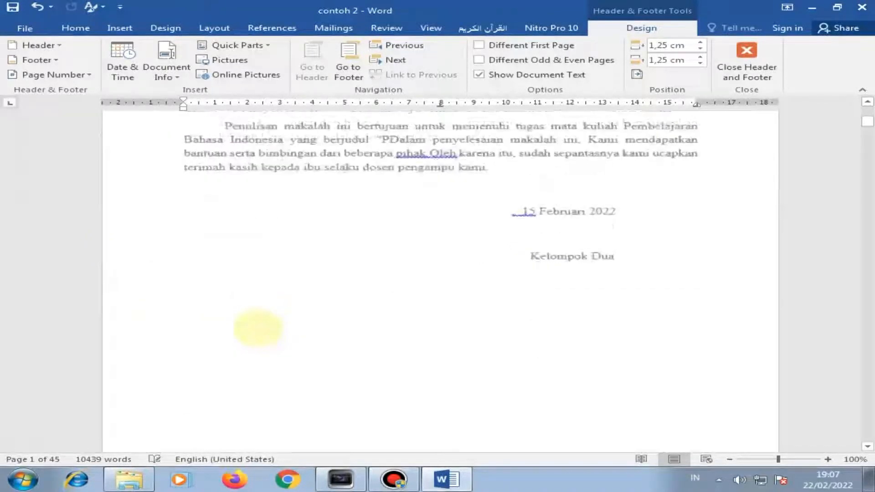
scroll(139, 306, down, 3)
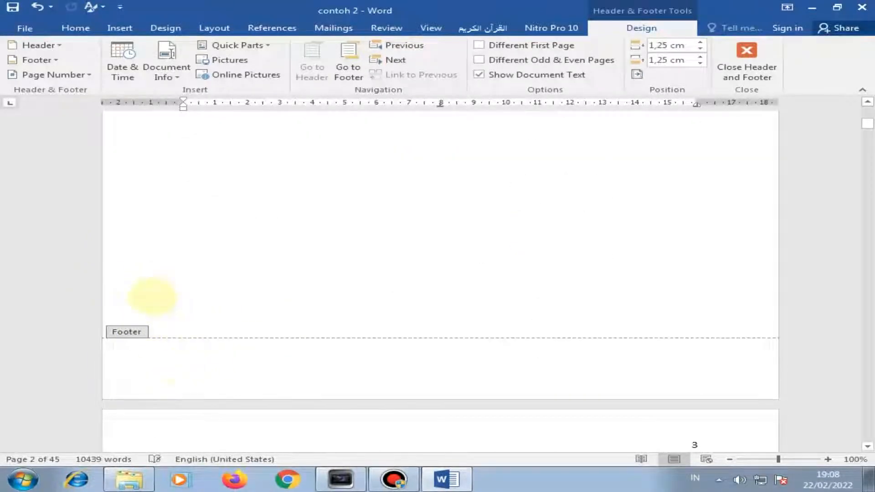
scroll(249, 353, down, 3)
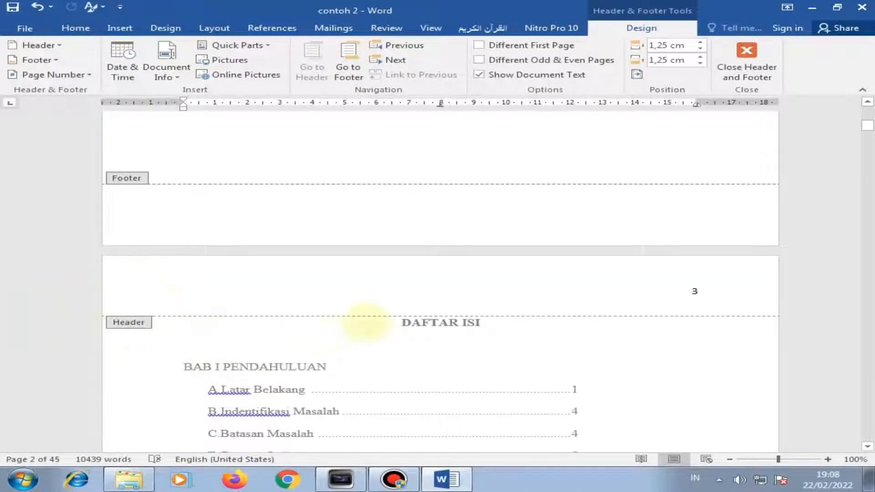
scroll(181, 345, down, 10)
scroll(169, 297, down, 3)
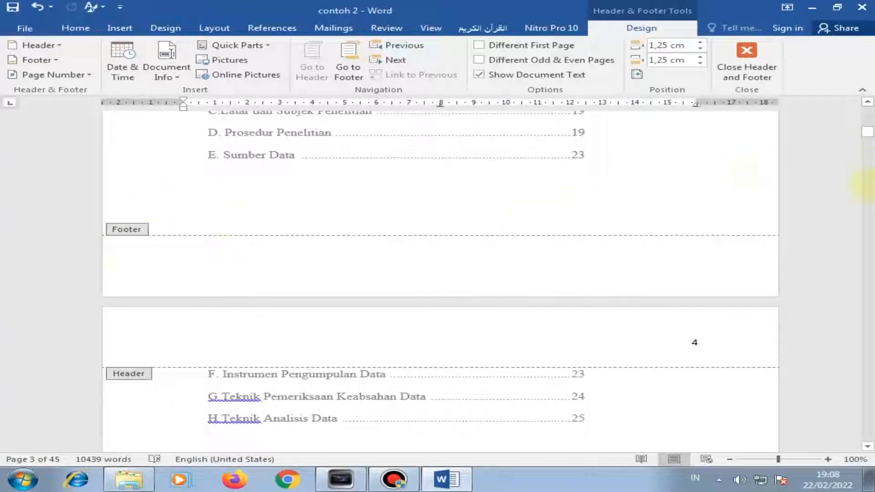
drag(868, 132, 866, 77)
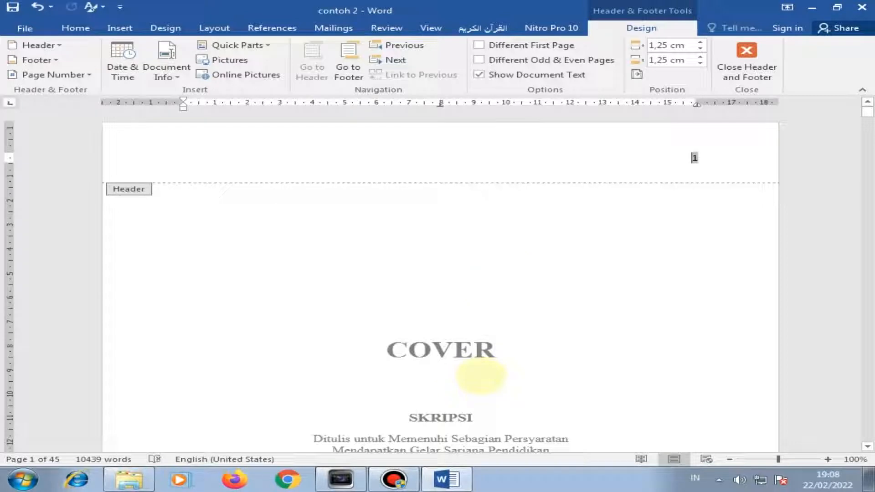
double_click(447, 298)
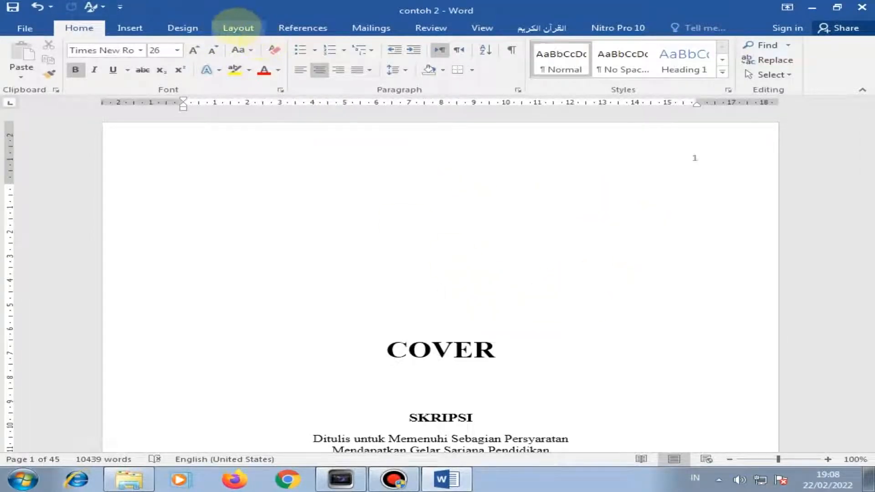
- Insert a Next Page section break on the blank line below the year at the end of the cover page
click(235, 26)
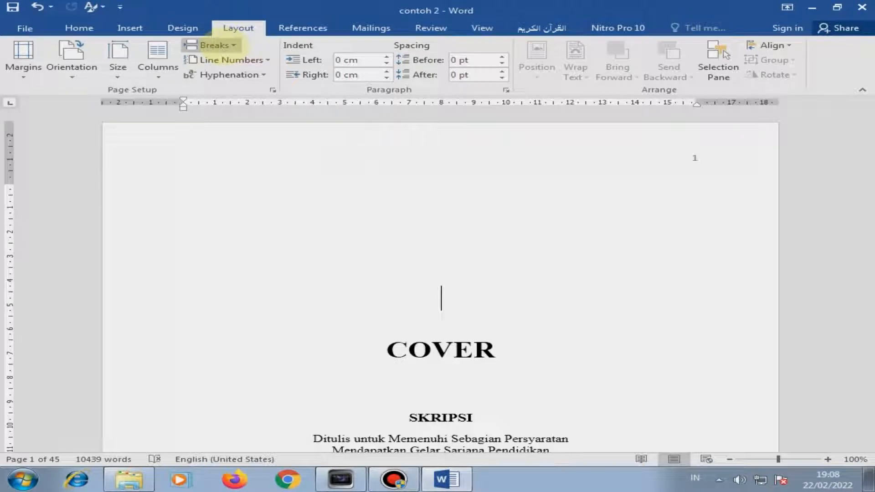
click(228, 45)
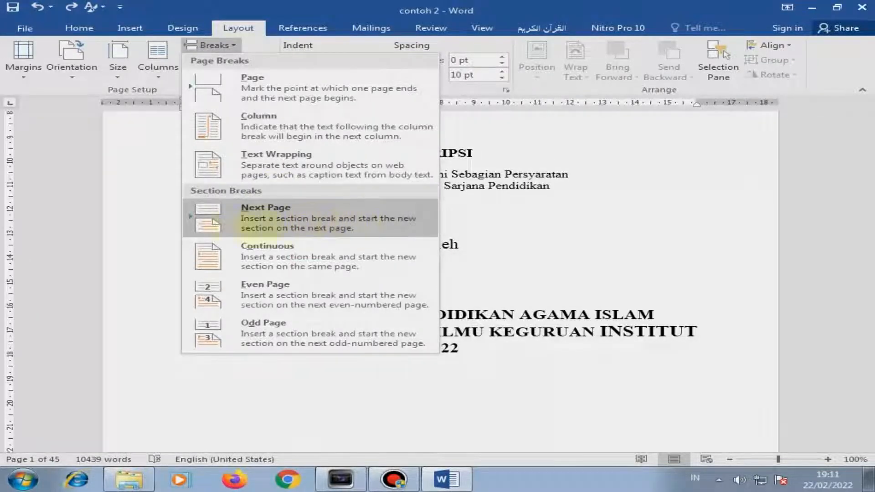
click(483, 406)
scroll(515, 388, down, 3)
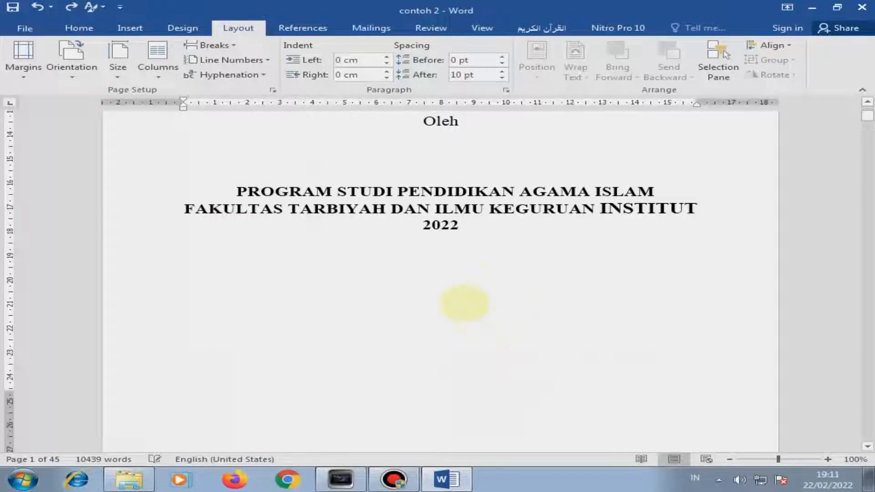
scroll(464, 303, down, 2)
click(441, 285)
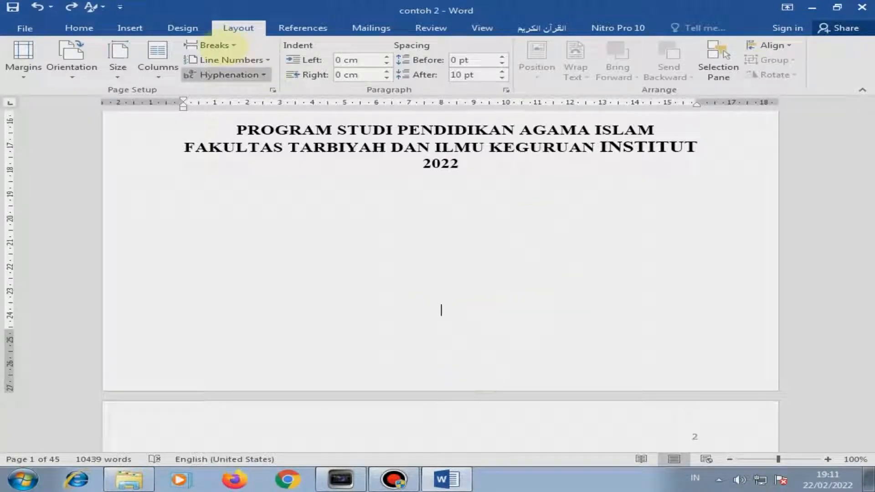
click(214, 45)
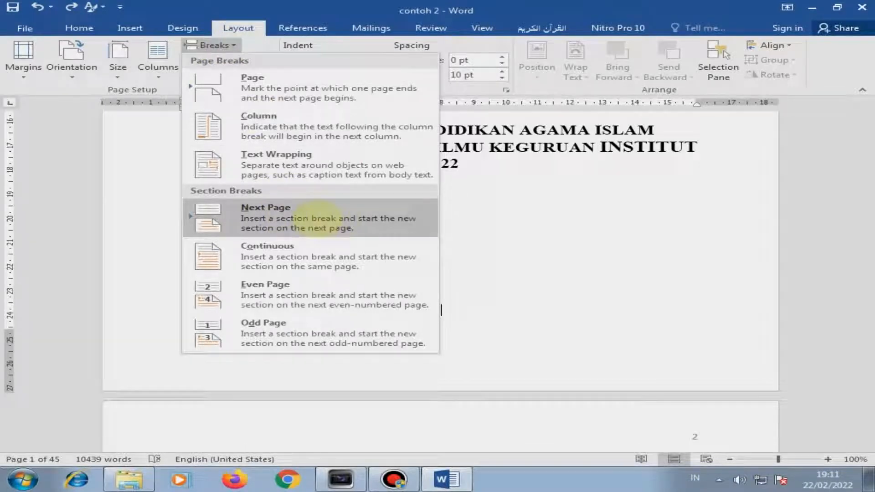
click(321, 218)
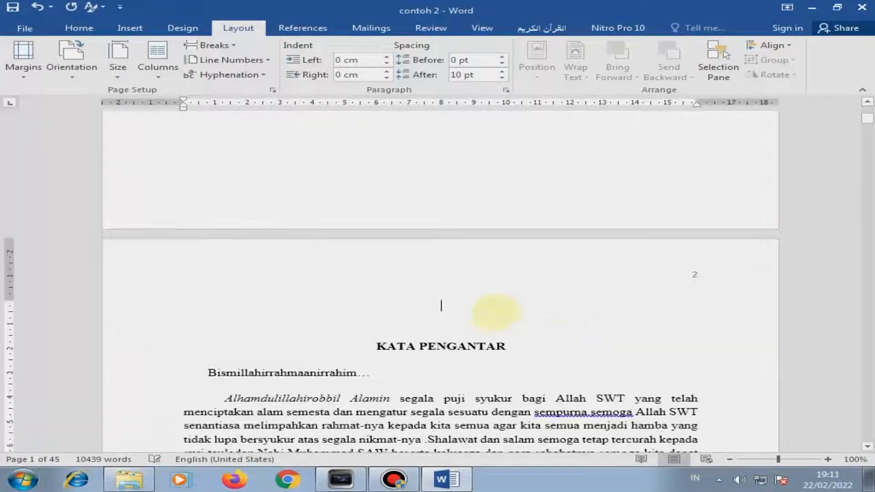
- Examine the header and footer section labels from the cover through Kata Pengantar to the start of Daftar Isi
scroll(381, 275, up, 10)
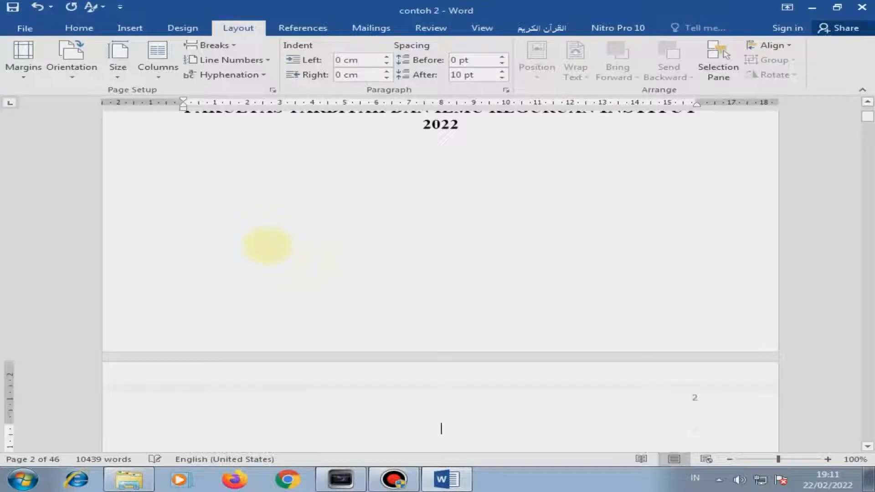
double_click(184, 139)
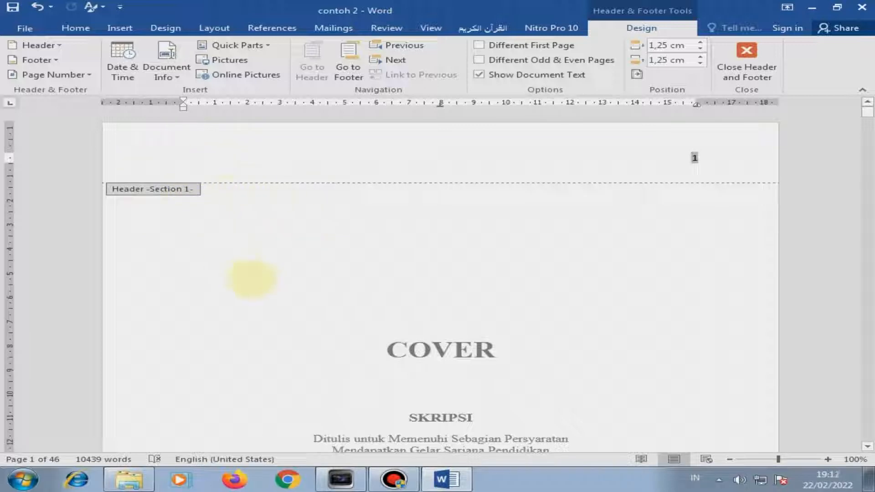
scroll(251, 283, down, 14)
scroll(134, 296, down, 3)
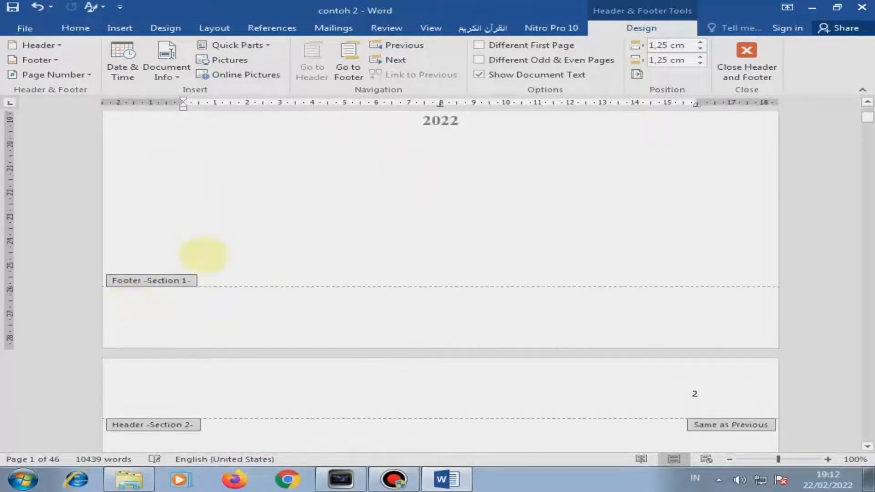
scroll(176, 308, down, 6)
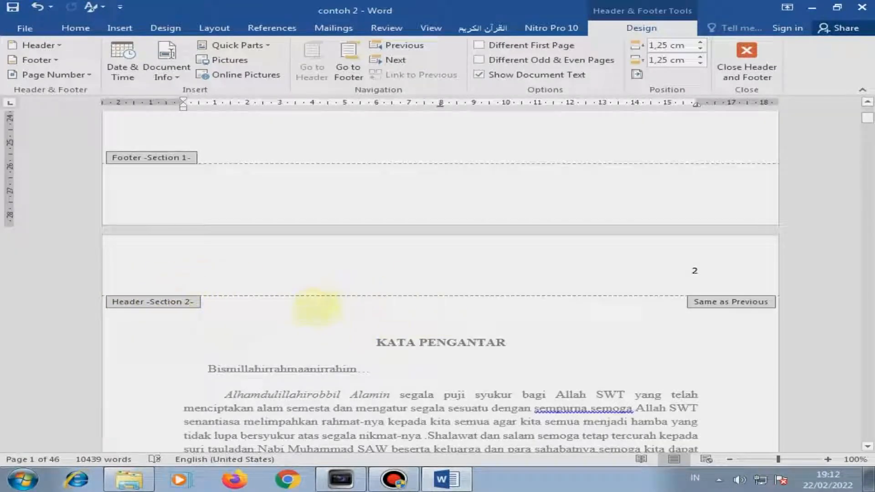
scroll(321, 319, down, 18)
scroll(319, 334, down, 8)
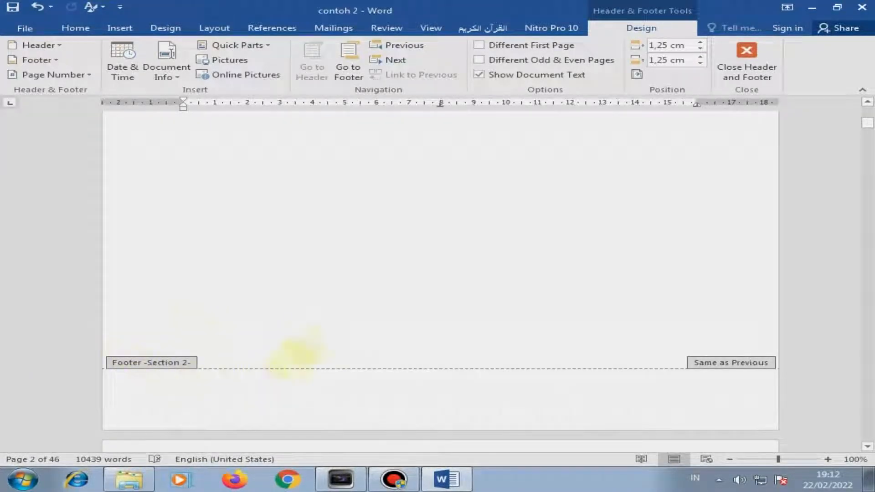
scroll(159, 340, down, 5)
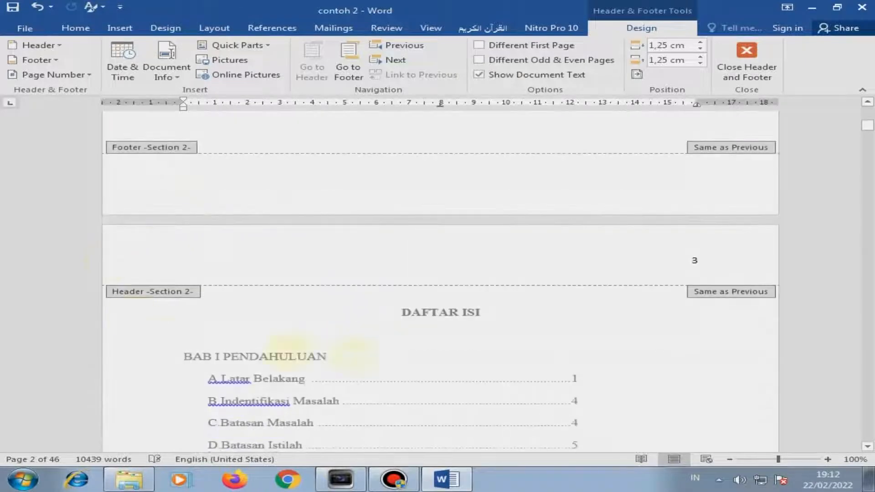
scroll(385, 226, up, 20)
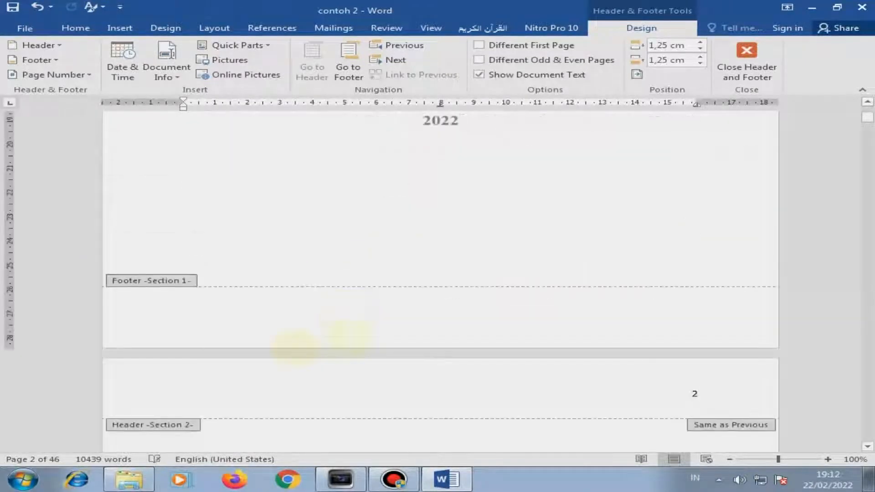
scroll(343, 360, down, 4)
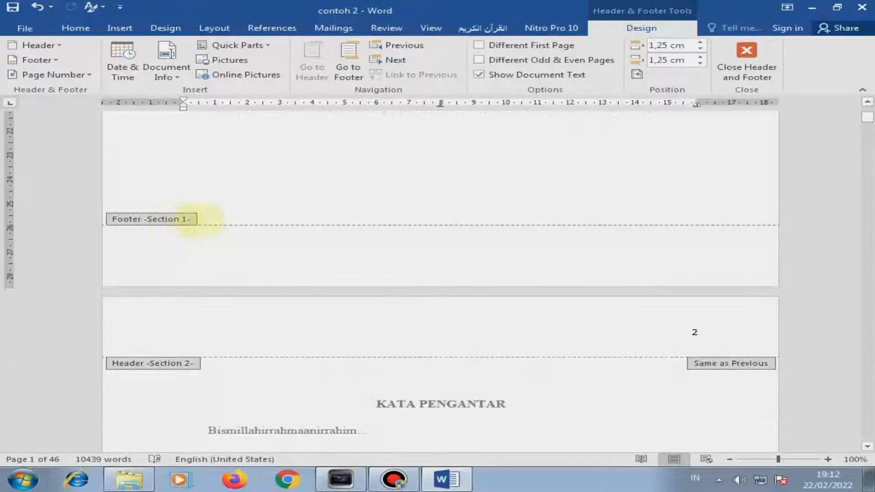
scroll(420, 254, up, 15)
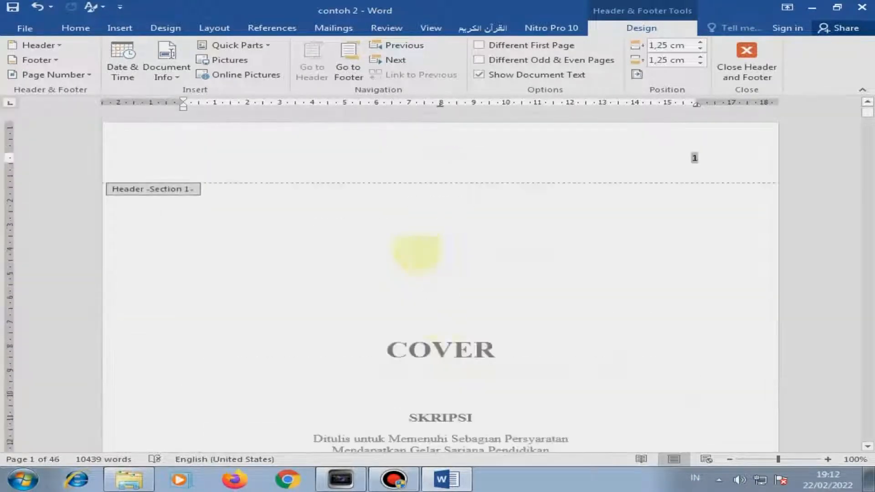
scroll(483, 332, down, 20)
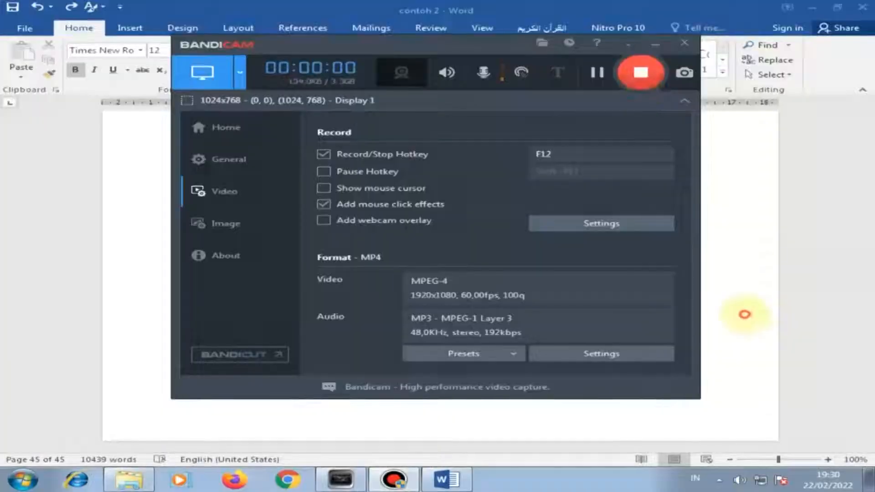
- Check which section the Daftar Isi page belongs to, leave header editing, and review the Kata Pengantar and Daftar Isi headings
scroll(437, 275, down, 10)
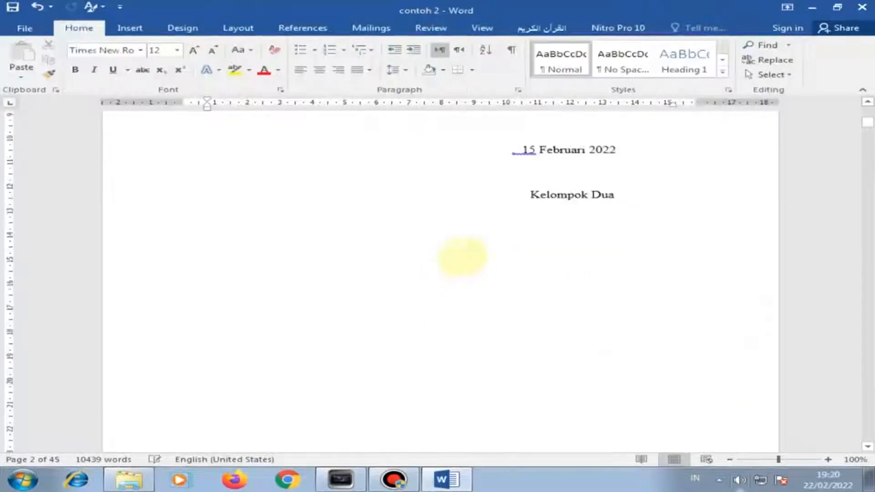
scroll(472, 253, down, 5)
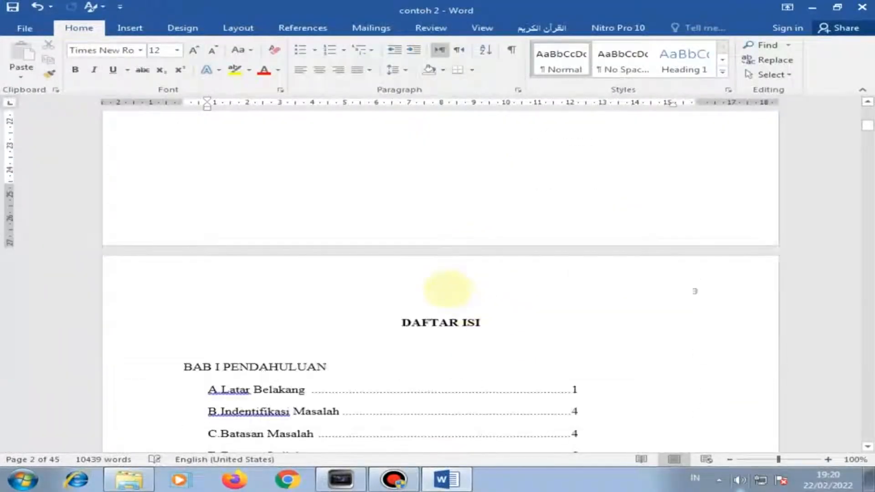
double_click(214, 263)
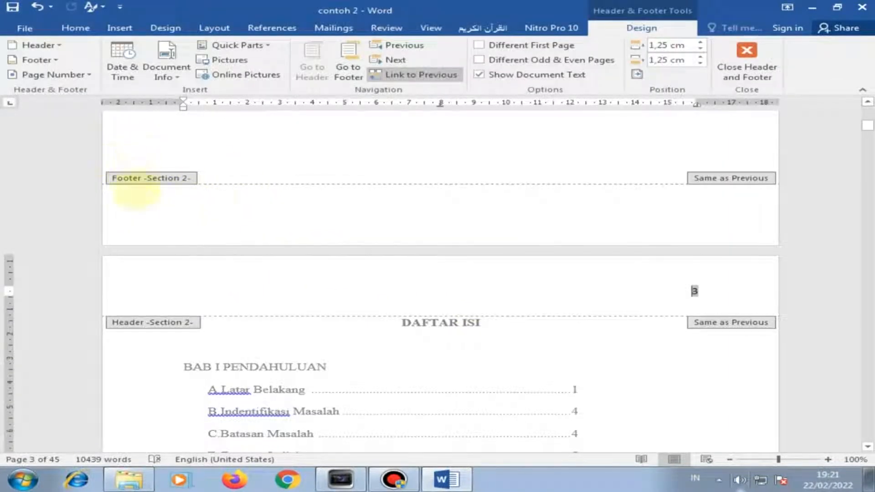
double_click(396, 332)
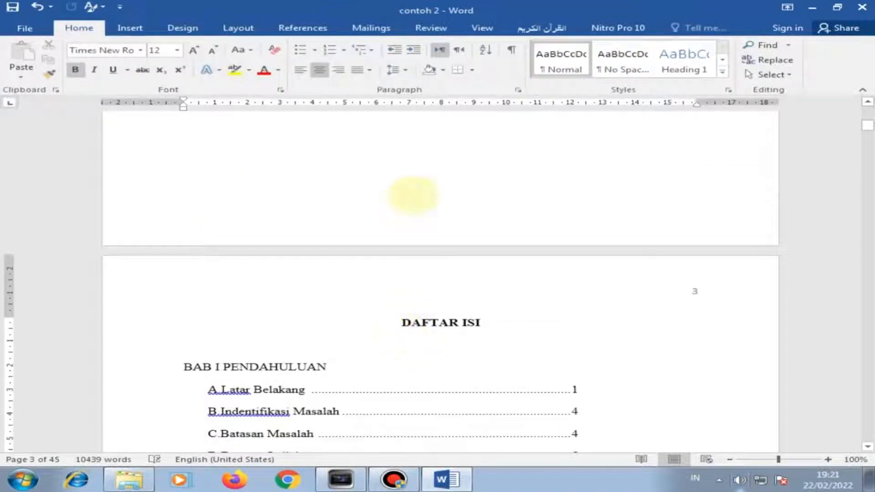
click(433, 196)
scroll(496, 211, up, 15)
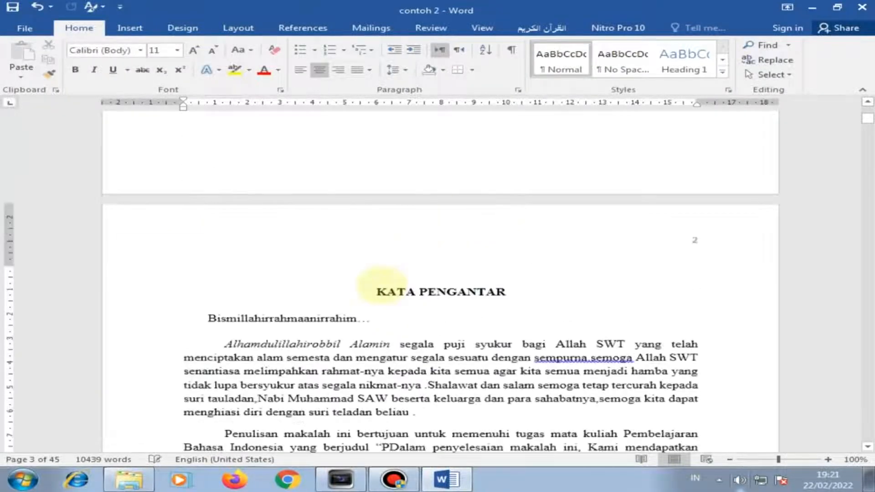
drag(377, 290, 501, 291)
scroll(503, 335, down, 3)
scroll(501, 329, down, 7)
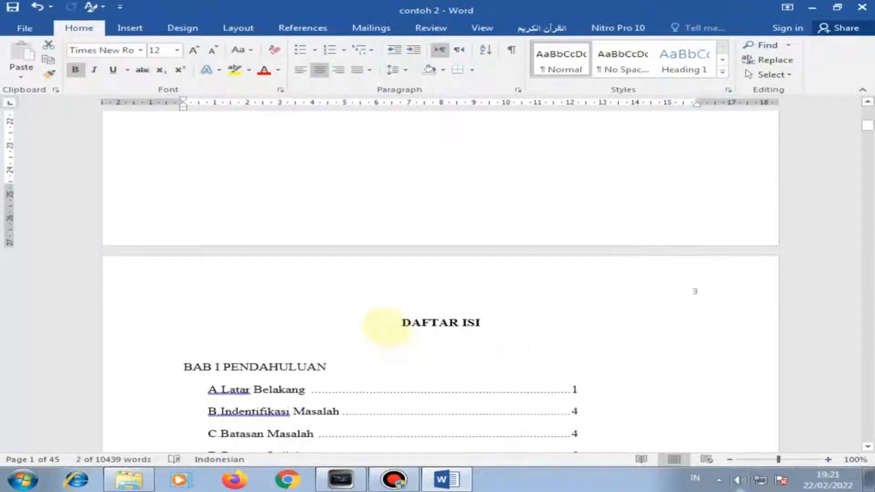
- Insert a Next Page section break directly before the DAFTAR ISI heading
drag(387, 326, 527, 326)
click(401, 323)
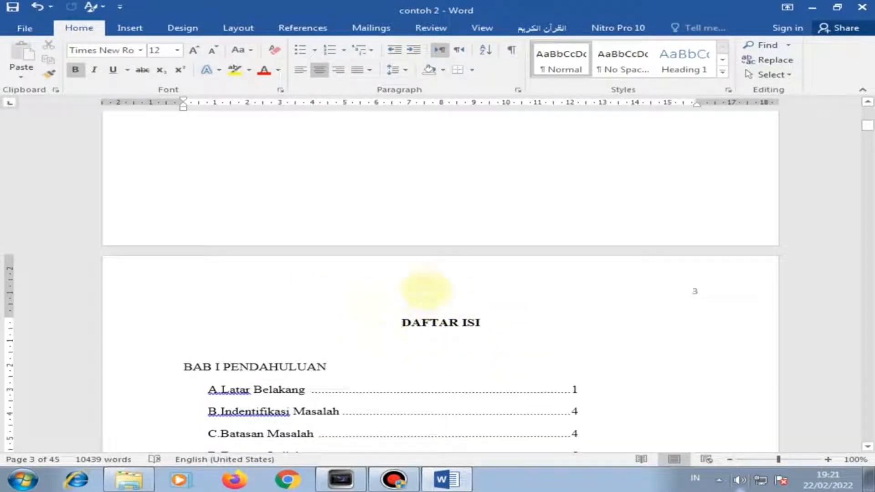
click(239, 27)
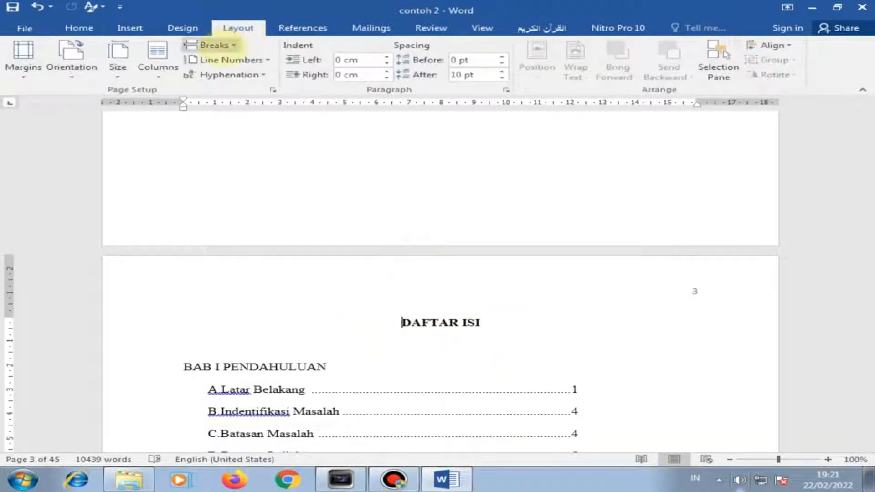
click(227, 45)
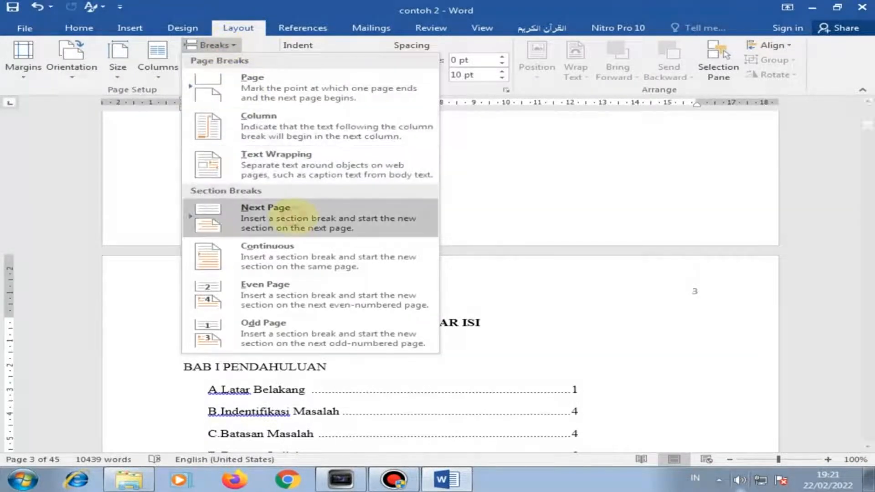
click(274, 214)
- Examine the header and footer section labels at Daftar Isi, then from the end of the cover through the Daftar Isi pages
double_click(373, 278)
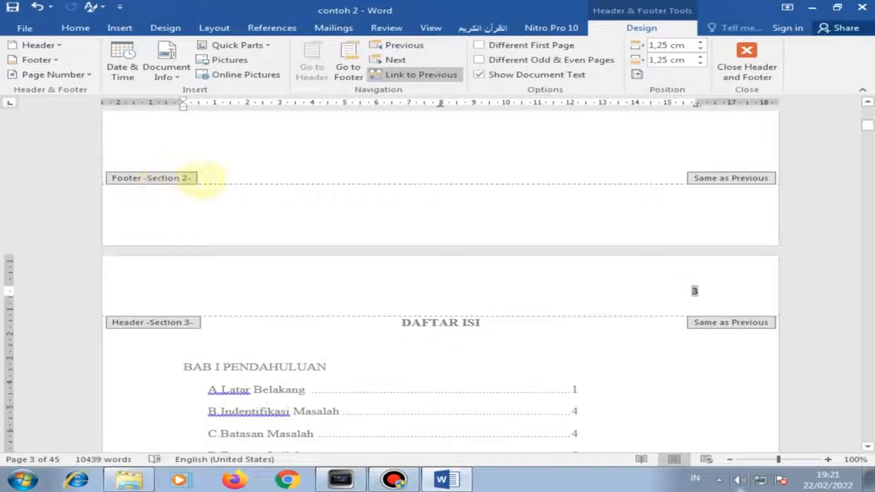
double_click(408, 164)
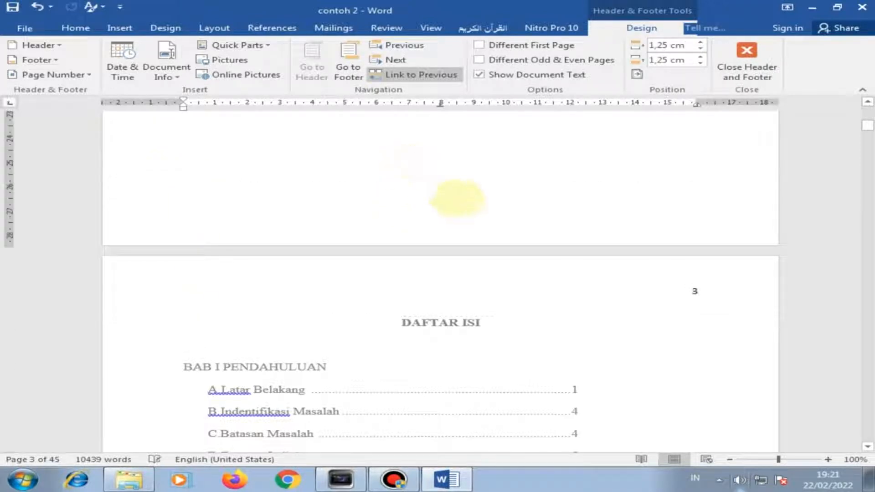
scroll(381, 199, up, 10)
scroll(292, 219, up, 5)
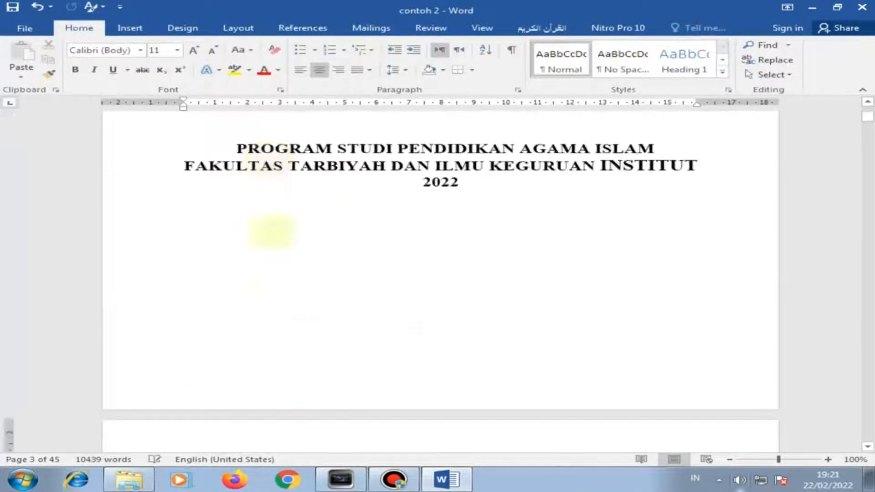
click(274, 384)
double_click(256, 350)
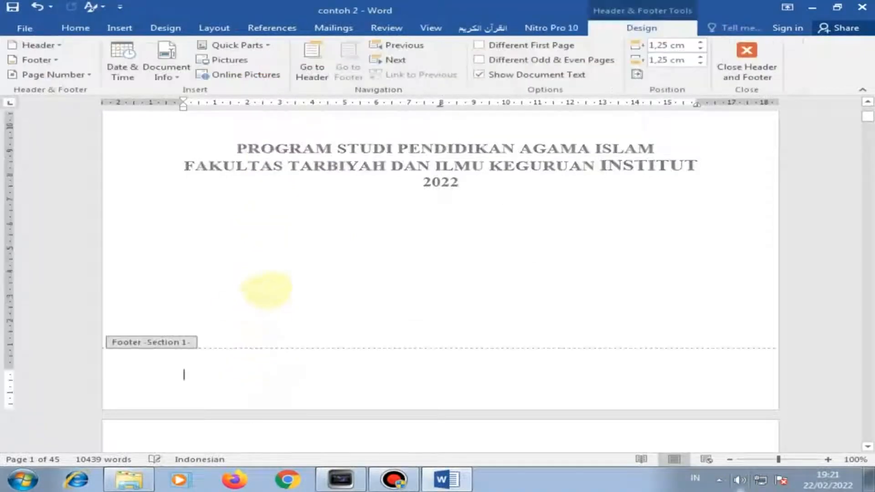
scroll(205, 219, down, 9)
scroll(185, 224, down, 10)
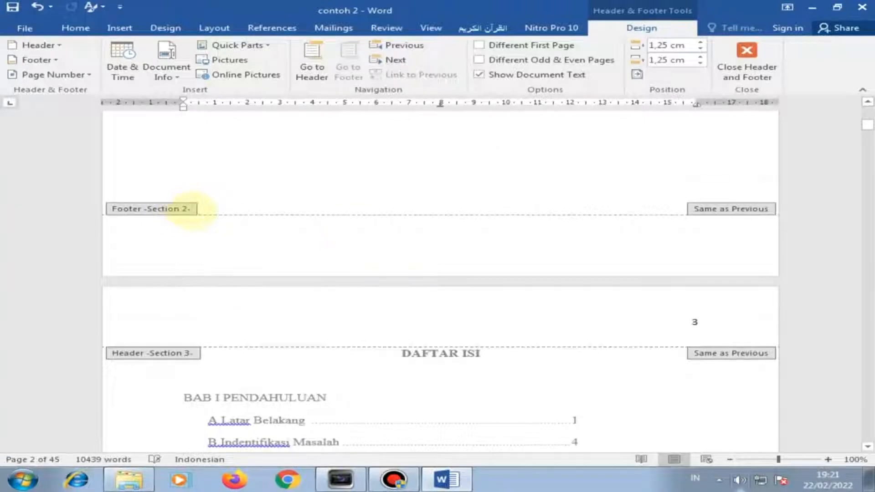
scroll(191, 209, down, 8)
scroll(324, 233, down, 7)
- Review the last Daftar Isi page and inspect the header and footer sections where it meets the BAB I page
scroll(422, 285, up, 5)
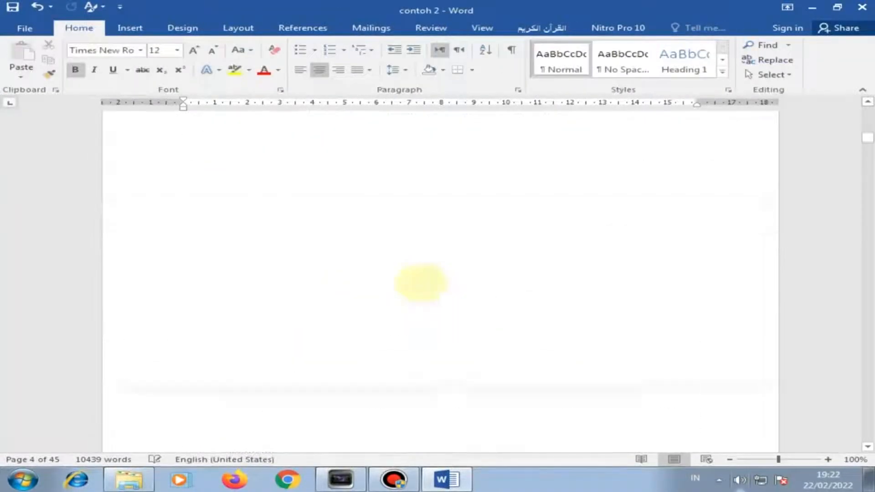
scroll(421, 282, up, 2)
click(355, 265)
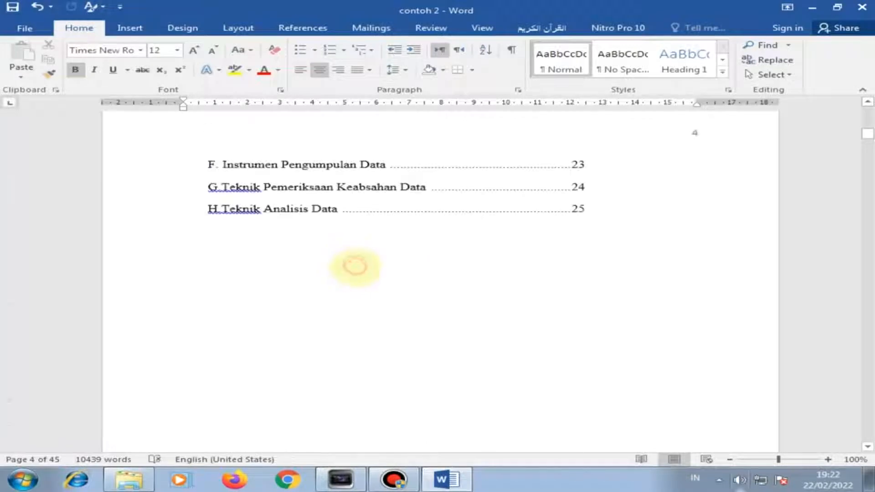
scroll(363, 348, up, 3)
scroll(367, 348, down, 8)
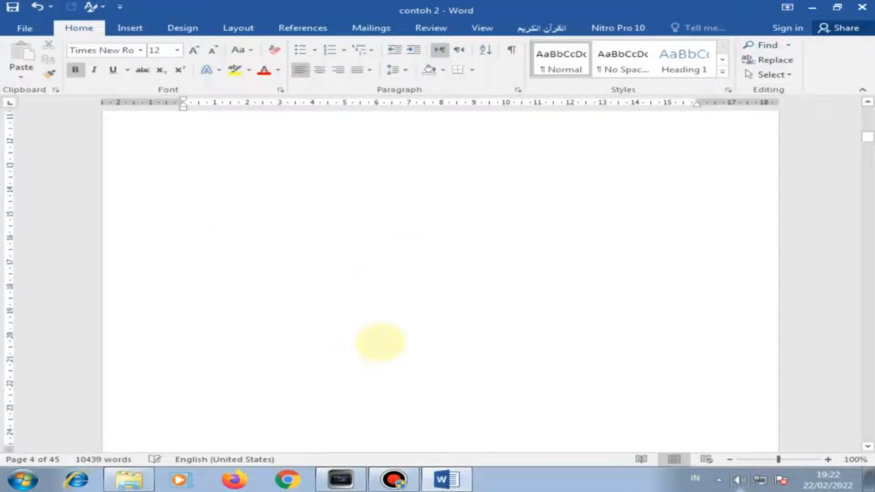
scroll(381, 342, down, 4)
scroll(363, 360, down, 5)
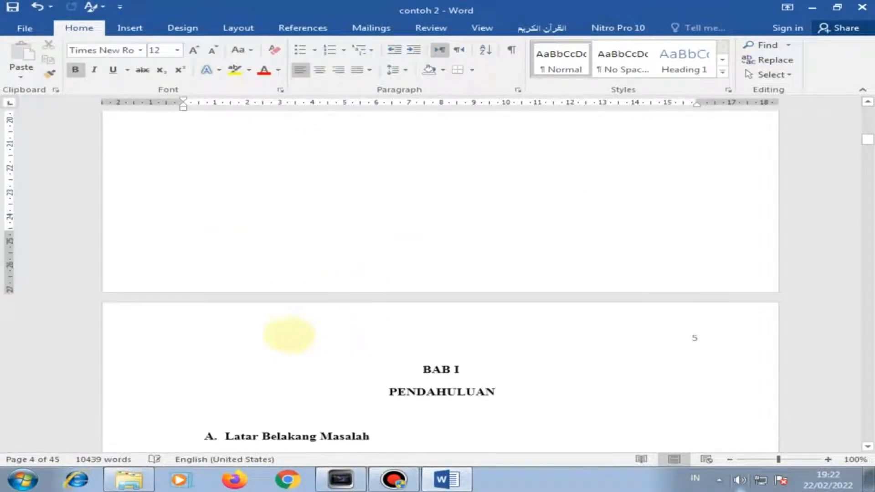
double_click(289, 335)
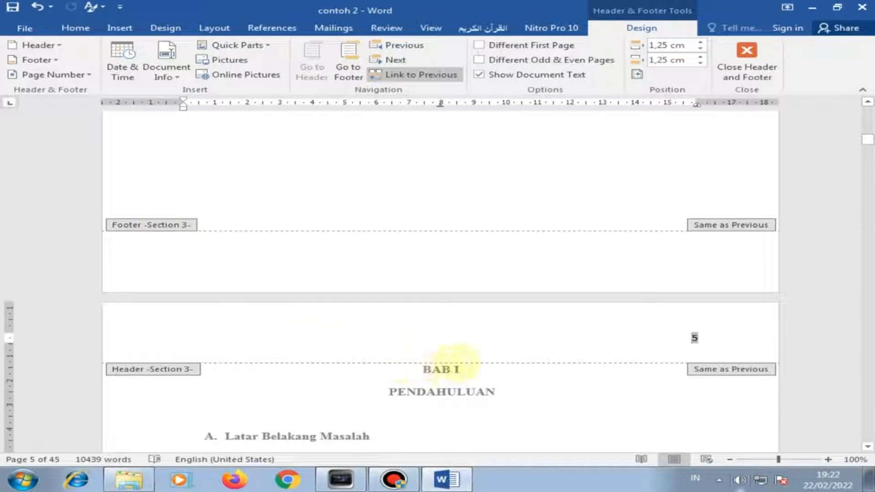
- Compare the header and footer section labels on the Daftar Isi pages with those on the BAB I page
scroll(461, 326, up, 10)
scroll(461, 319, up, 10)
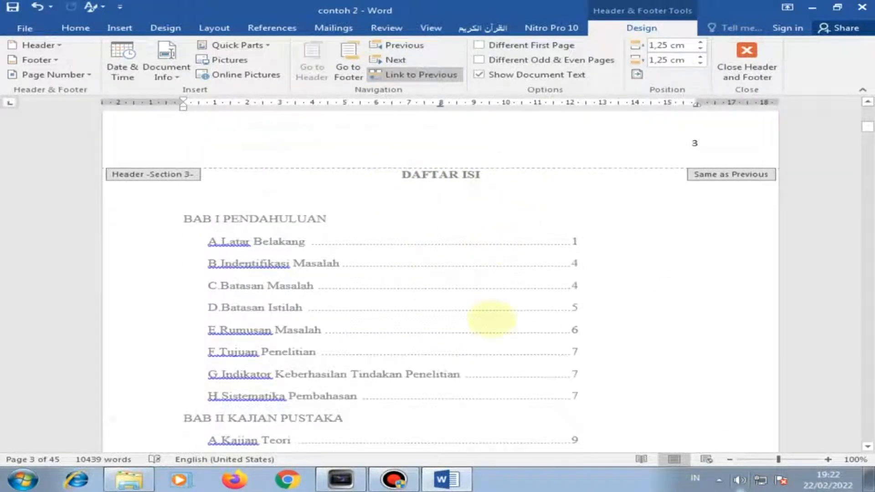
scroll(488, 323, down, 15)
scroll(485, 356, down, 12)
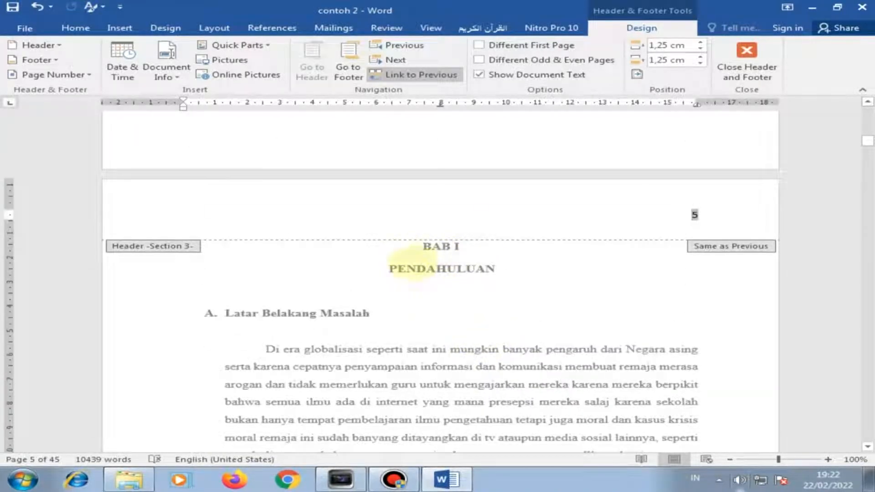
double_click(422, 250)
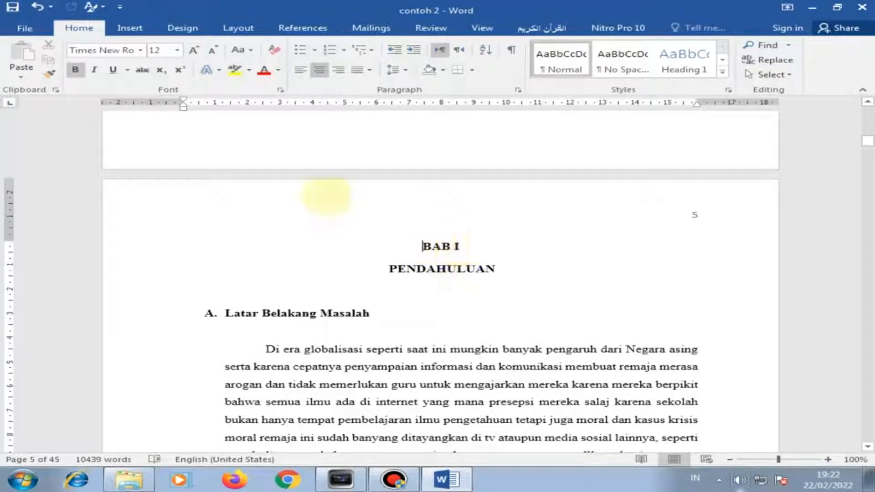
double_click(280, 214)
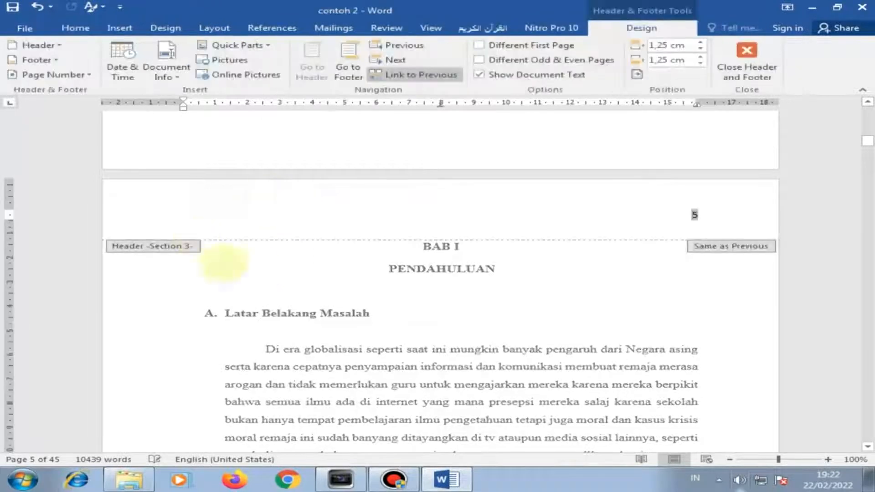
scroll(209, 247, up, 3)
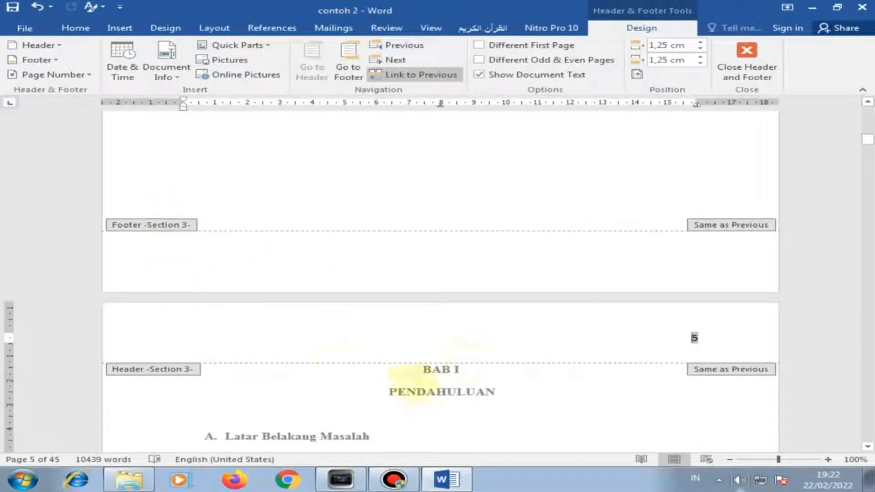
- Insert a Next Page section break directly before the BAB I heading and check the section label in its header
double_click(421, 369)
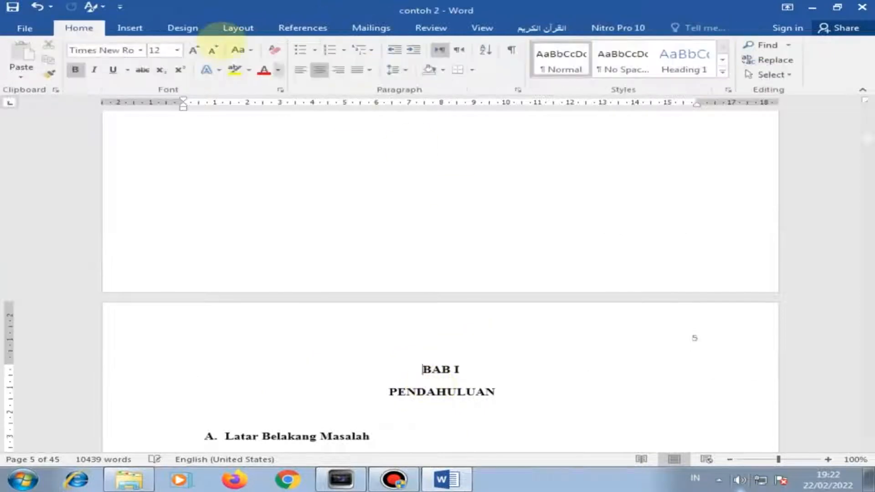
click(238, 28)
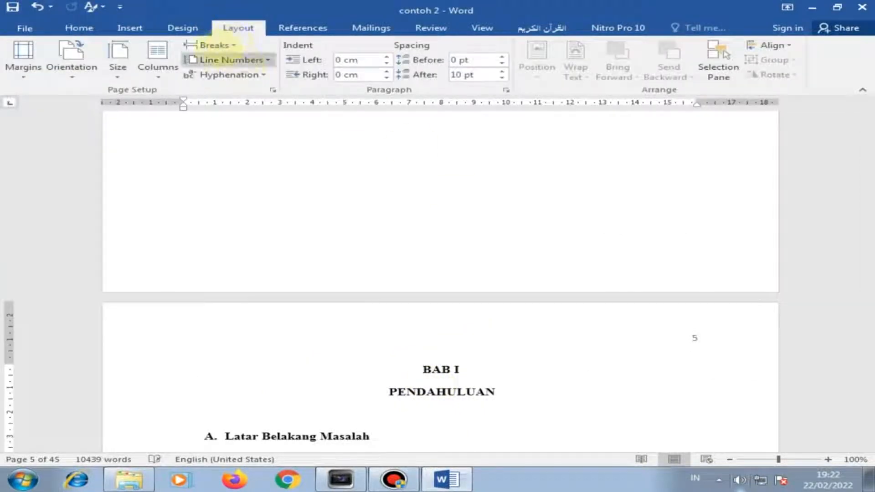
click(213, 45)
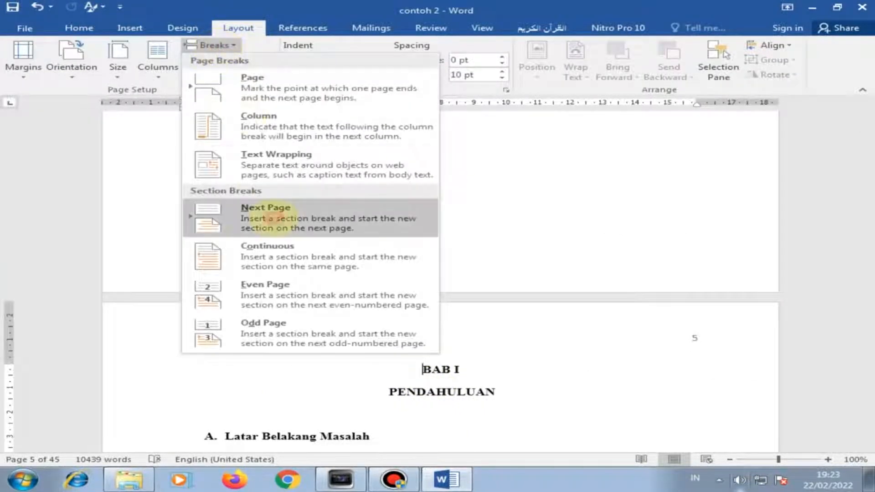
click(273, 218)
double_click(401, 336)
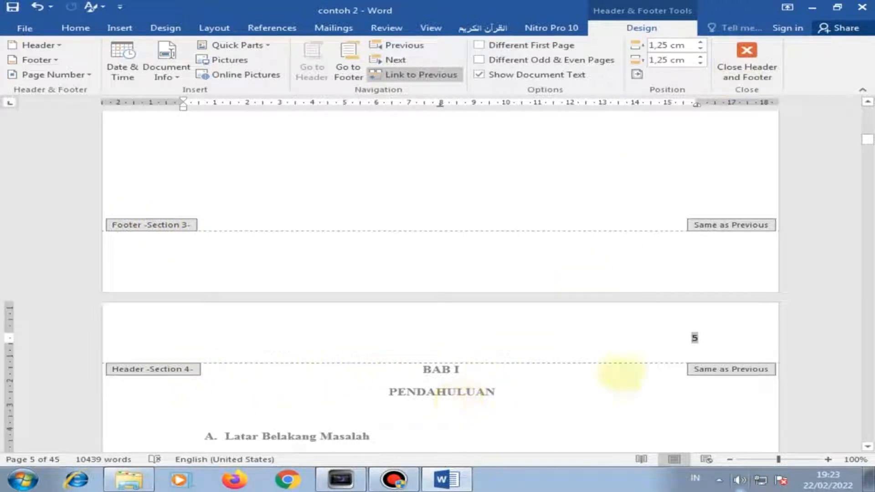
click(747, 64)
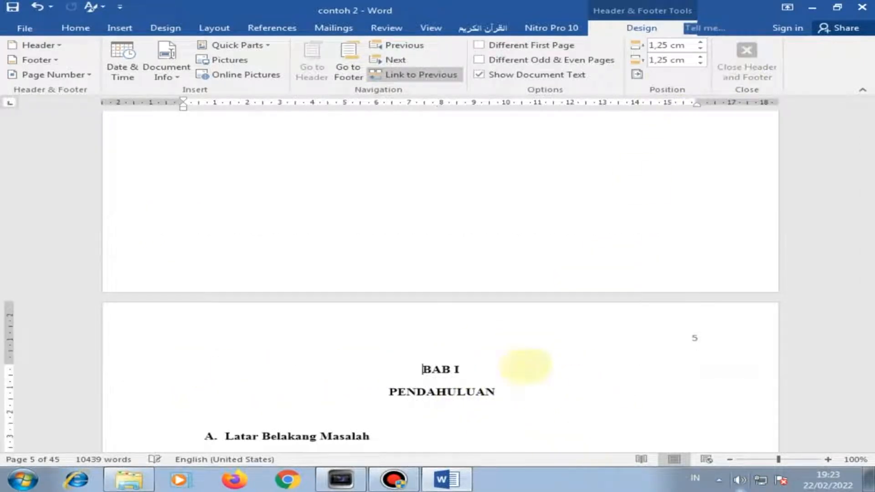
- Go through the BAB I pages to the BAB II KAJIAN PUSTAKA heading and inspect the section label in its header
scroll(574, 424, down, 6)
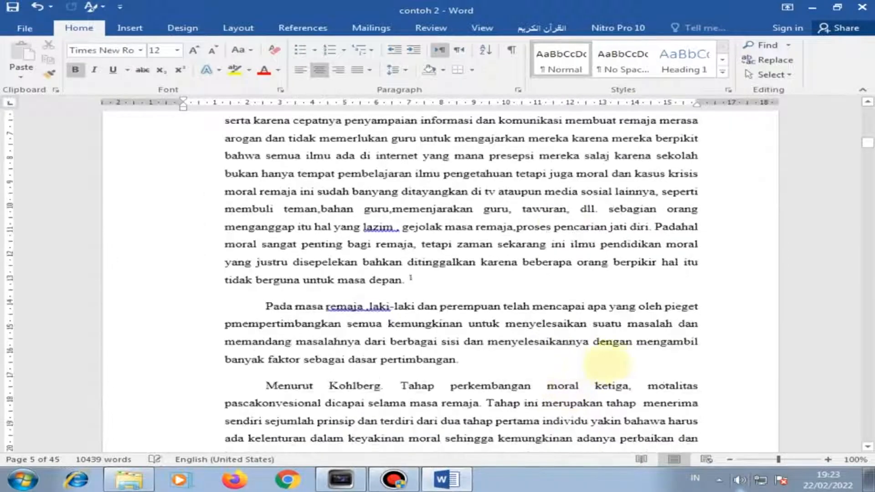
scroll(467, 351, down, 10)
scroll(467, 351, down, 15)
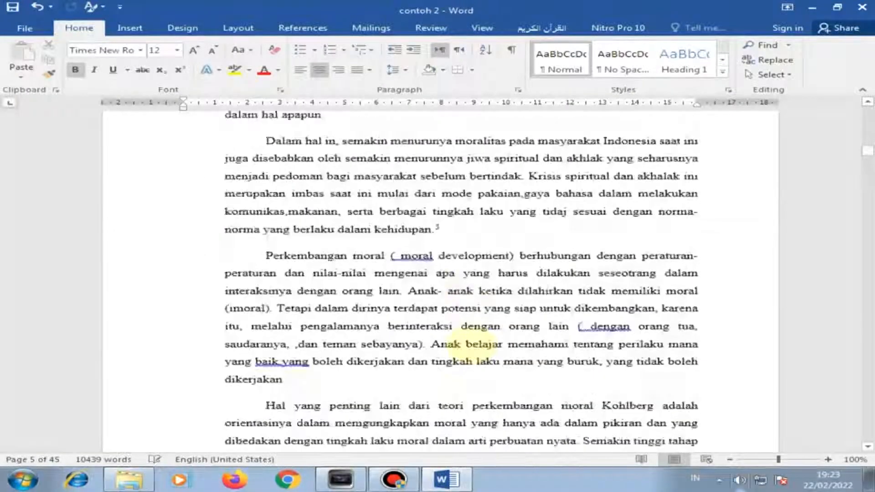
scroll(524, 321, down, 8)
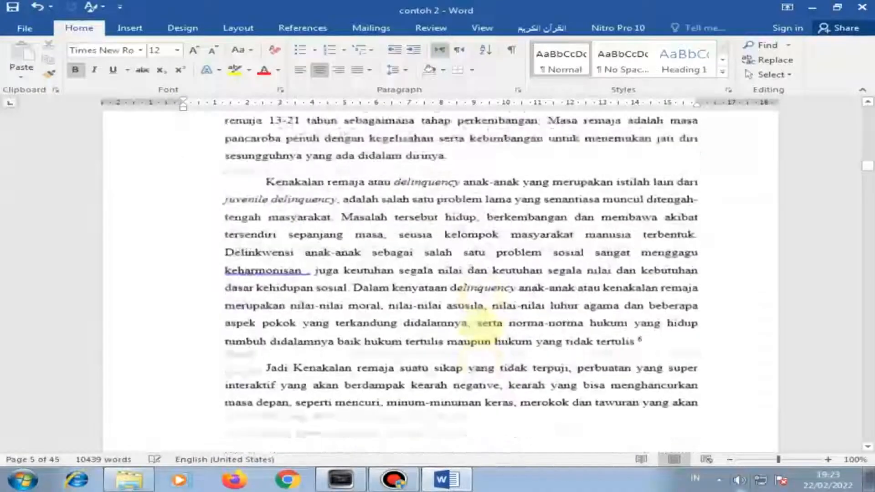
scroll(476, 325, down, 10)
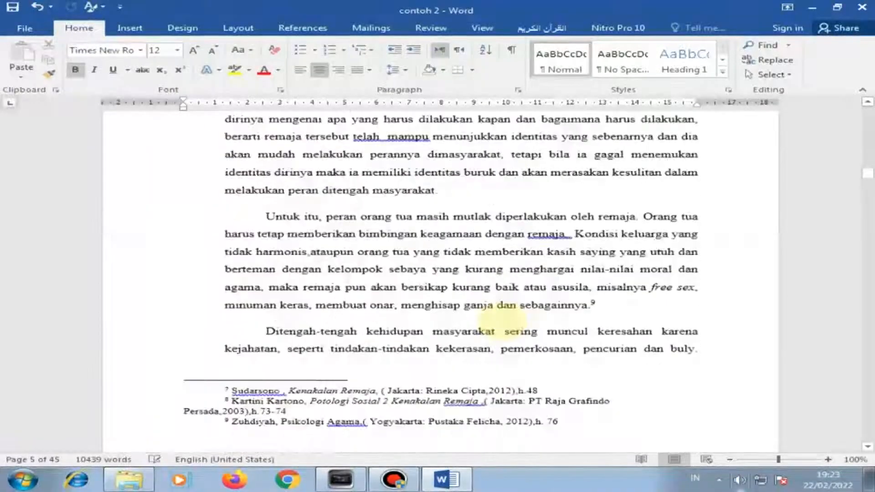
scroll(499, 315, down, 8)
scroll(506, 340, down, 10)
scroll(542, 329, down, 10)
scroll(547, 323, down, 12)
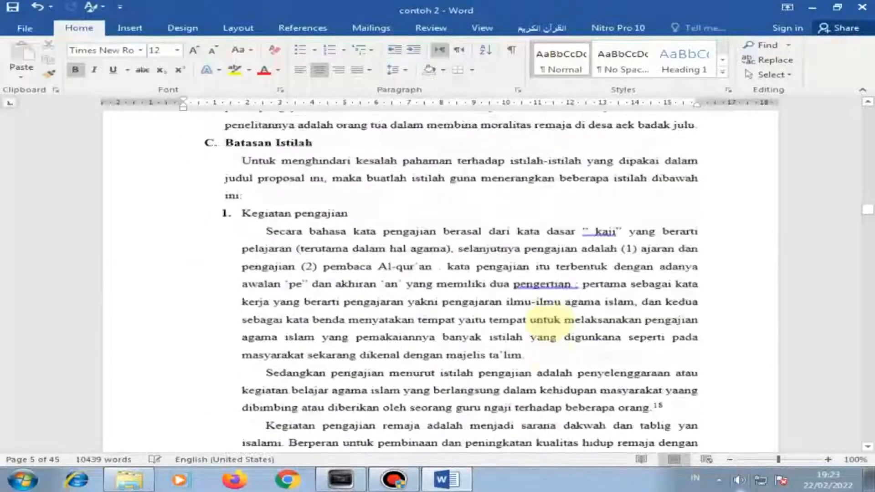
scroll(549, 324, down, 12)
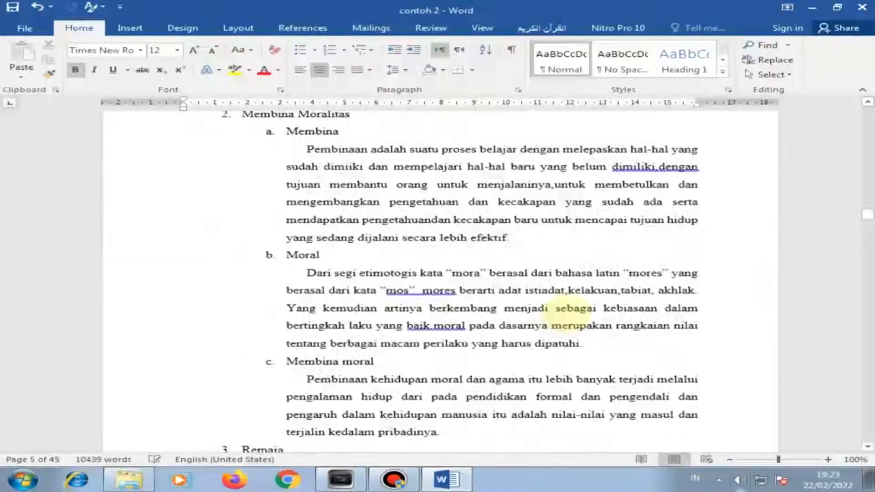
scroll(568, 307, down, 12)
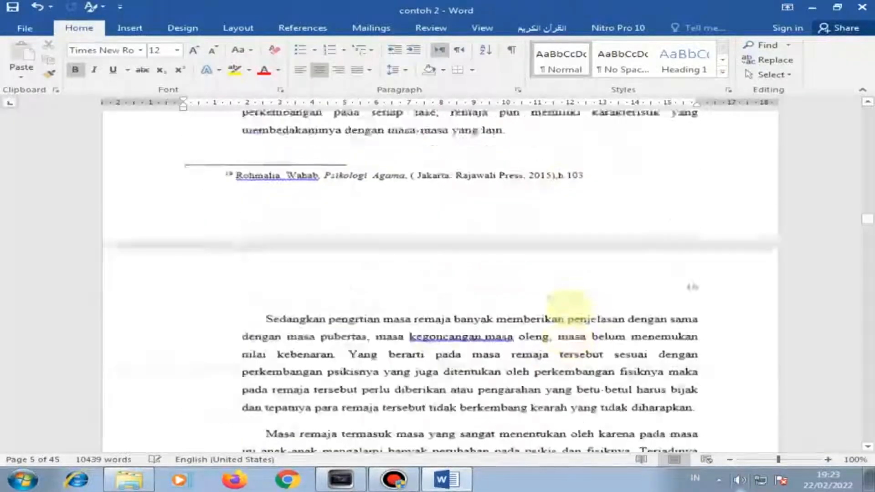
scroll(558, 308, down, 6)
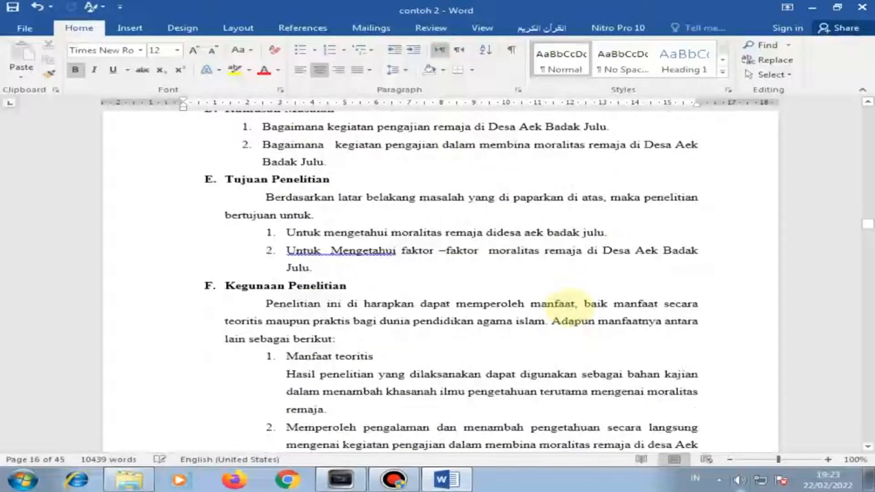
scroll(560, 305, down, 7)
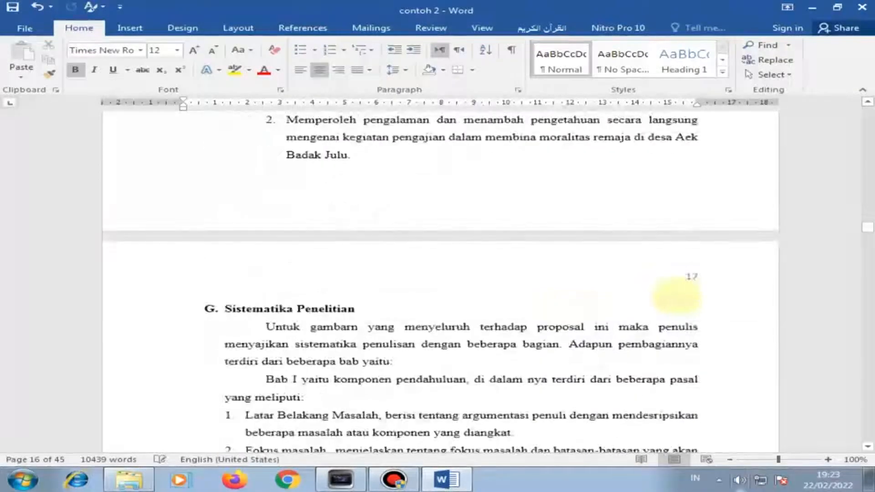
scroll(674, 304, down, 3)
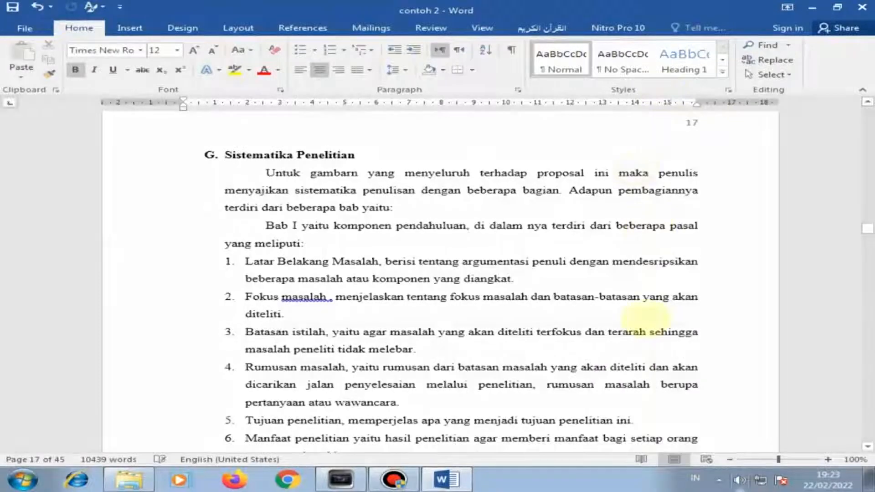
scroll(674, 328, down, 8)
scroll(628, 355, down, 5)
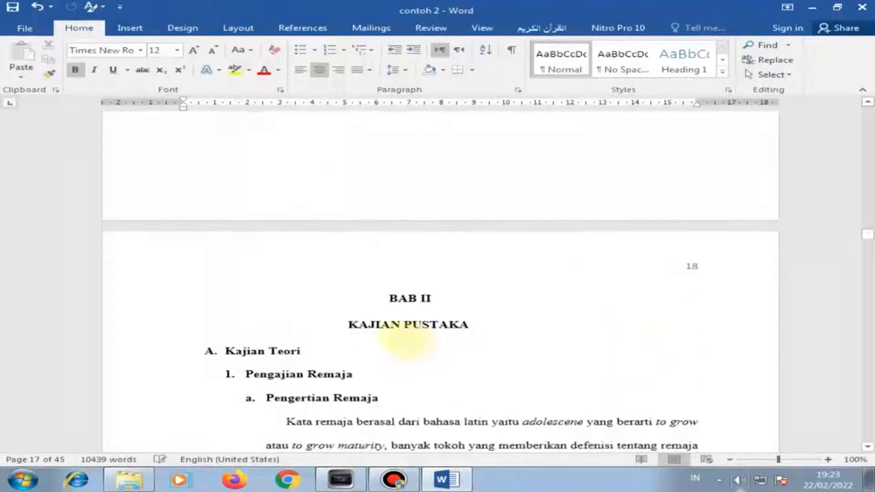
click(377, 300)
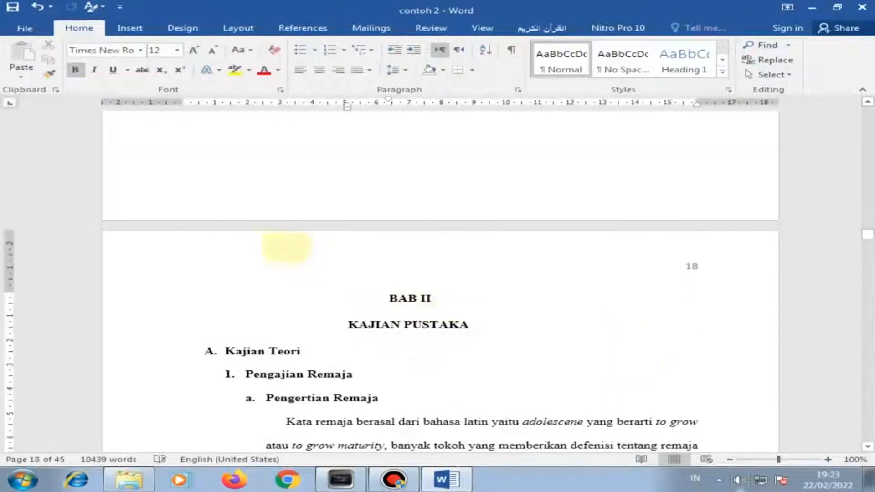
double_click(271, 247)
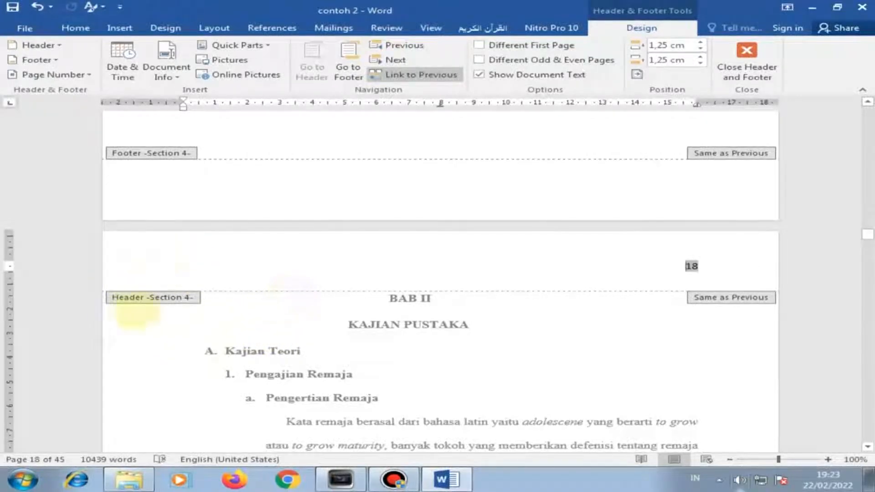
- Insert a Next Page section break directly before the BAB II heading and check the section label in its header
double_click(387, 303)
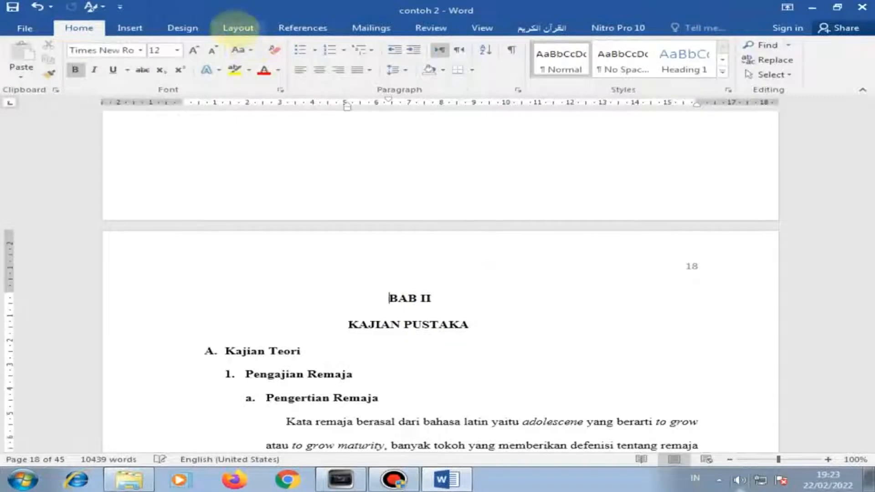
click(237, 28)
click(210, 45)
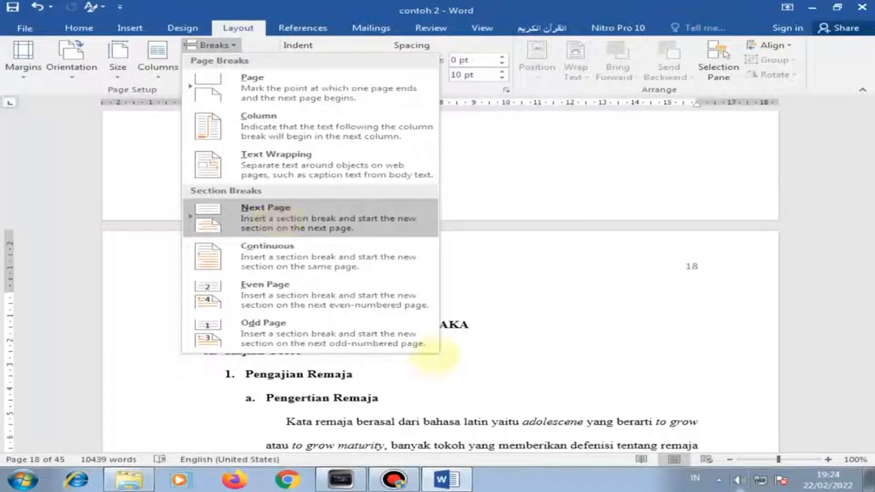
click(292, 219)
double_click(146, 174)
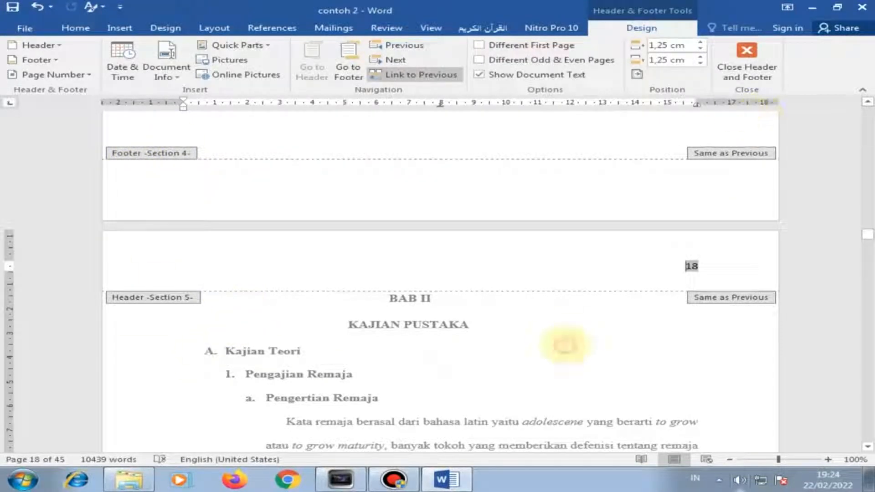
double_click(565, 345)
- Go through the BAB II pages to locate the BAB III METODOLOGI PENELITIAN heading
scroll(591, 365, down, 15)
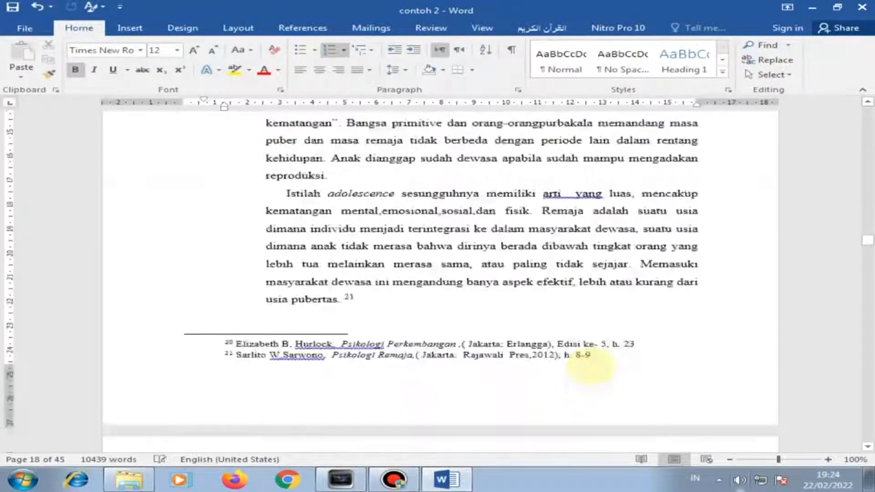
scroll(585, 355, down, 12)
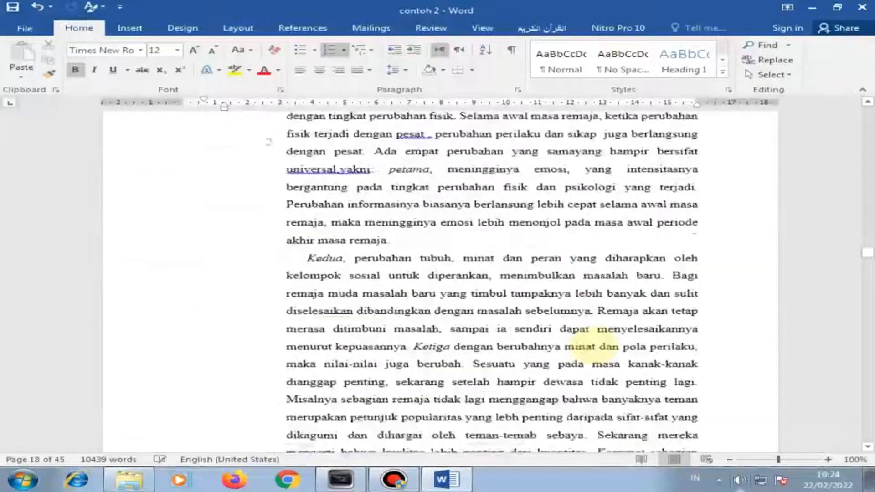
scroll(610, 326, down, 6)
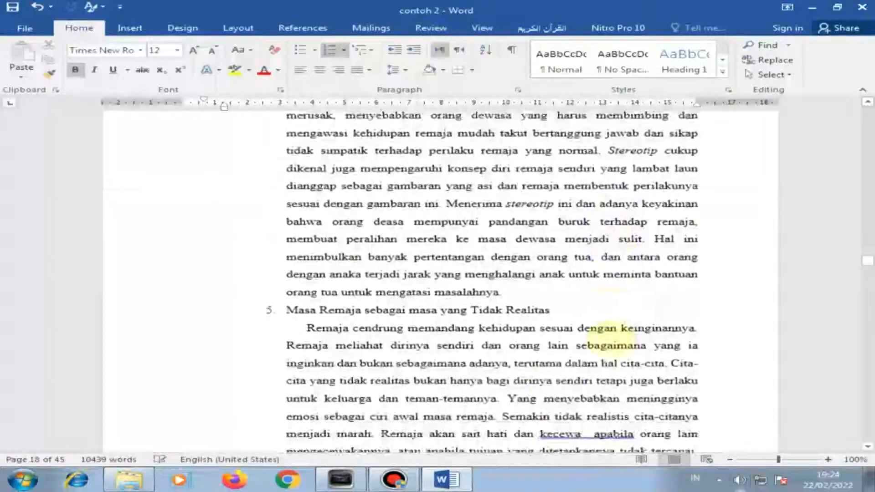
scroll(624, 319, down, 15)
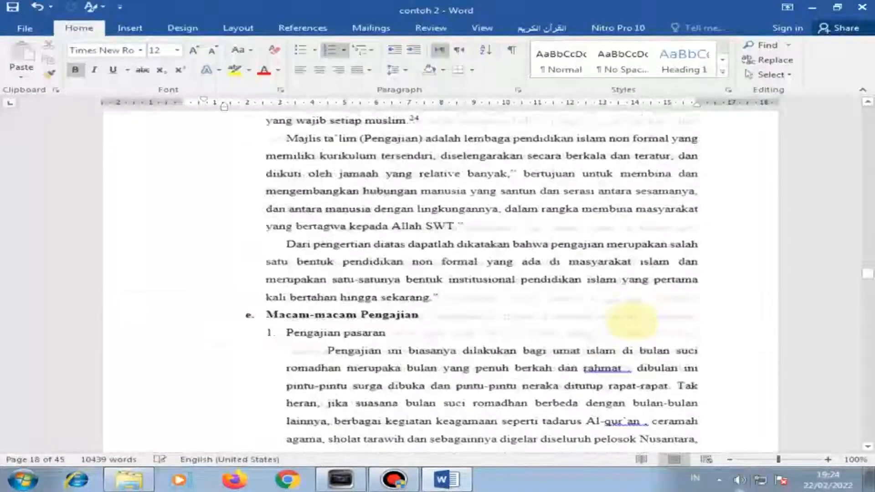
scroll(632, 321, down, 15)
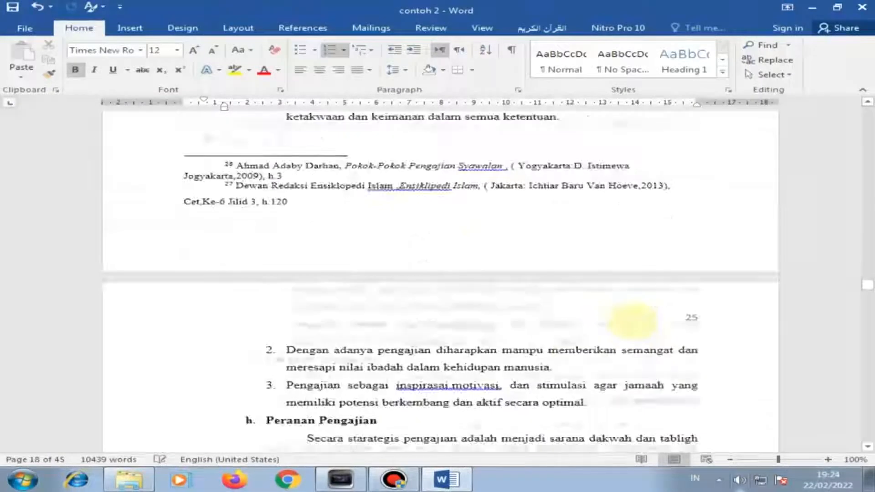
scroll(633, 322, down, 15)
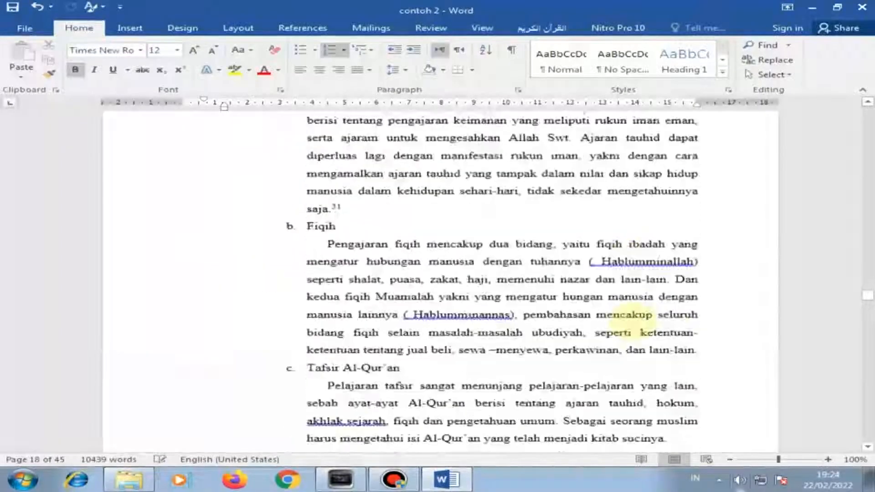
scroll(634, 319, down, 15)
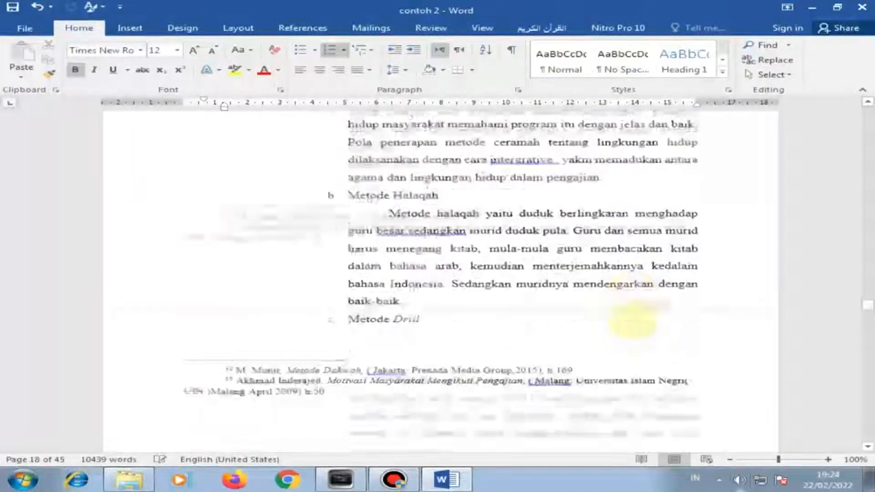
scroll(632, 322, down, 15)
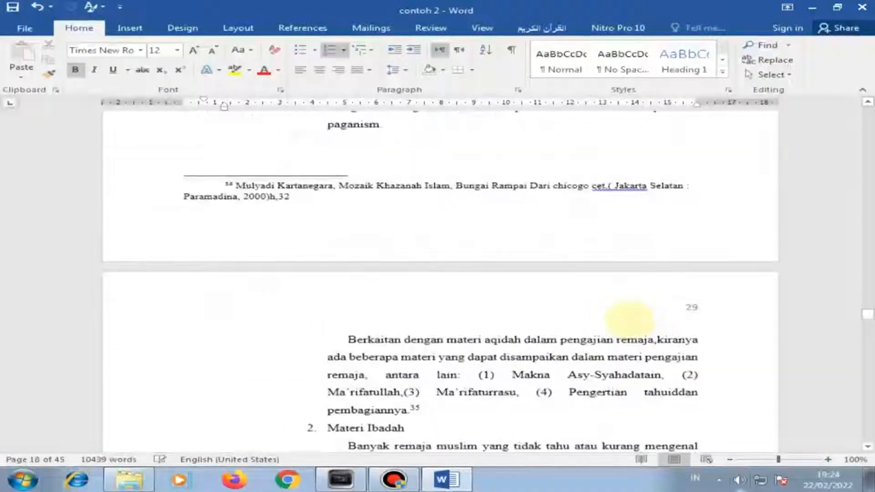
scroll(555, 312, down, 5)
scroll(568, 312, down, 15)
scroll(572, 301, down, 15)
scroll(572, 306, down, 15)
scroll(511, 301, down, 15)
scroll(521, 292, down, 15)
scroll(524, 289, down, 15)
scroll(528, 291, down, 15)
scroll(524, 287, down, 15)
scroll(528, 292, down, 10)
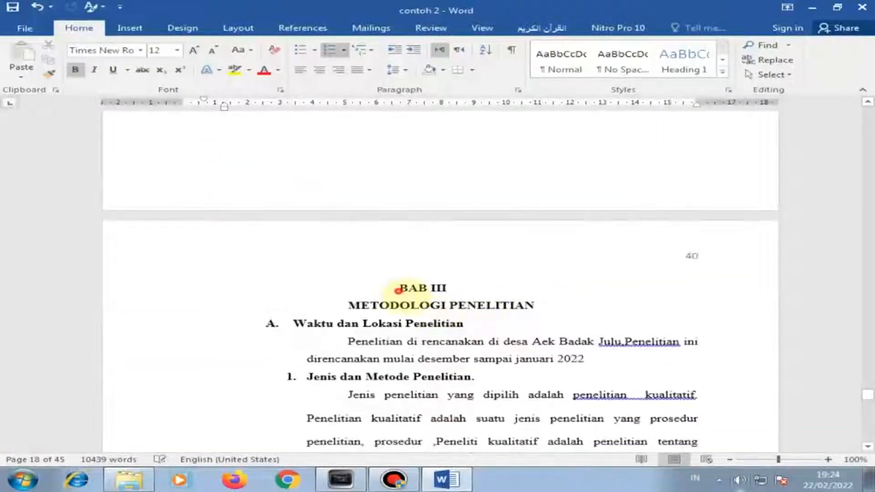
- Inspect the section label in the header of the BAB III METODOLOGI PENELITIAN page, and return to the body text
click(398, 290)
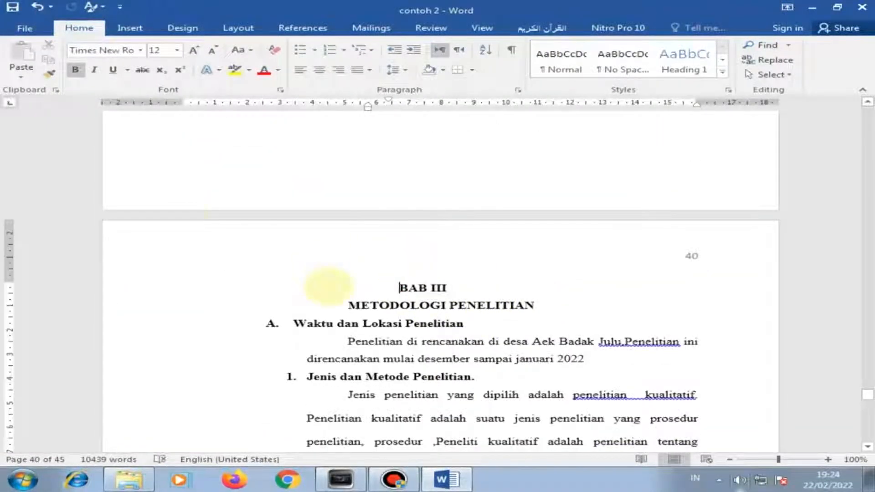
double_click(288, 251)
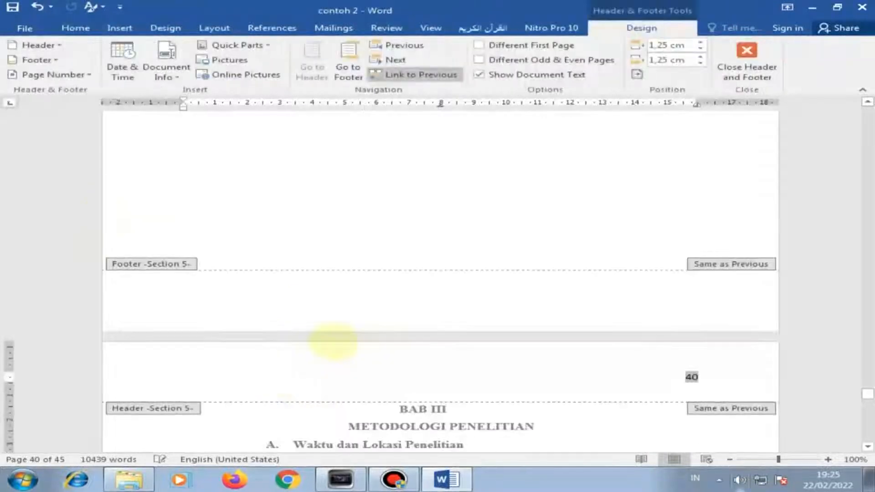
scroll(202, 206, down, 3)
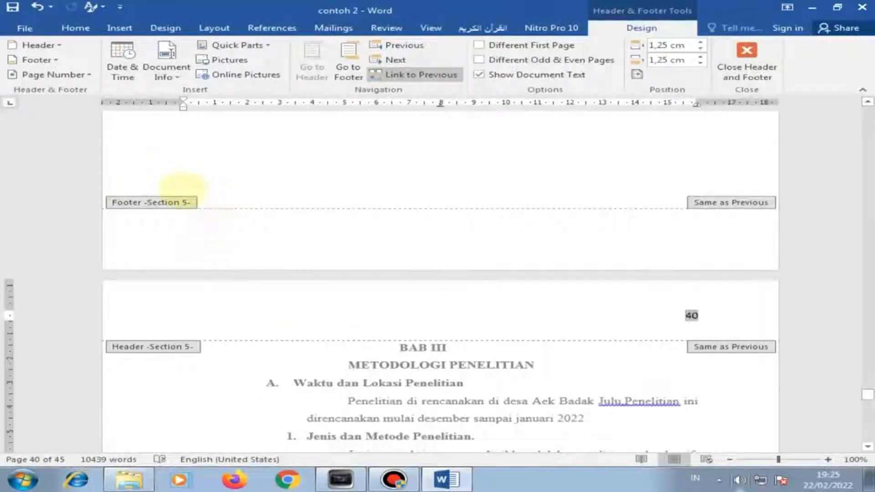
scroll(398, 326, up, 5)
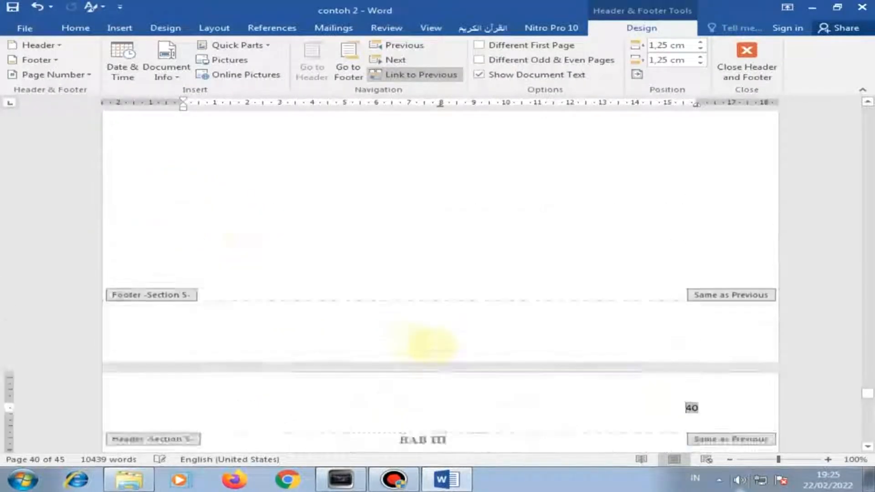
scroll(479, 348, down, 5)
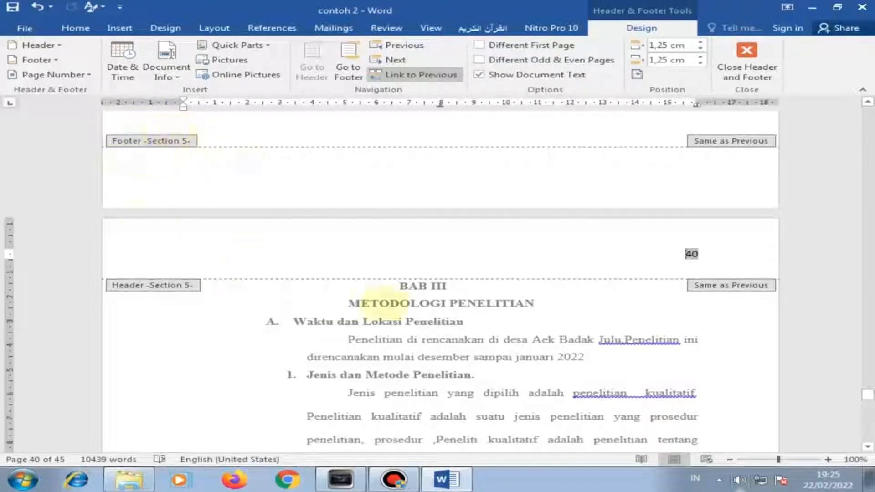
double_click(391, 303)
click(396, 287)
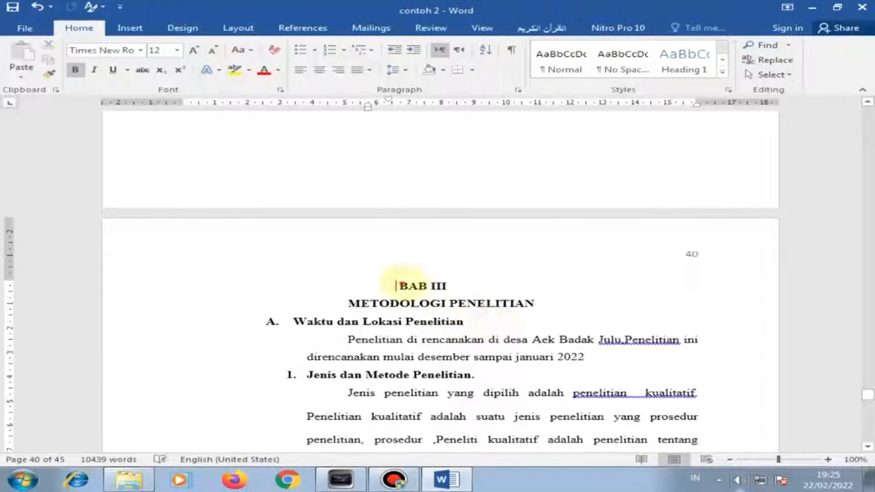
- Insert a Next Page section break at the end of BAB II, remove the blank line above the BAB III heading and check its header's section label
scroll(478, 342, up, 4)
click(467, 272)
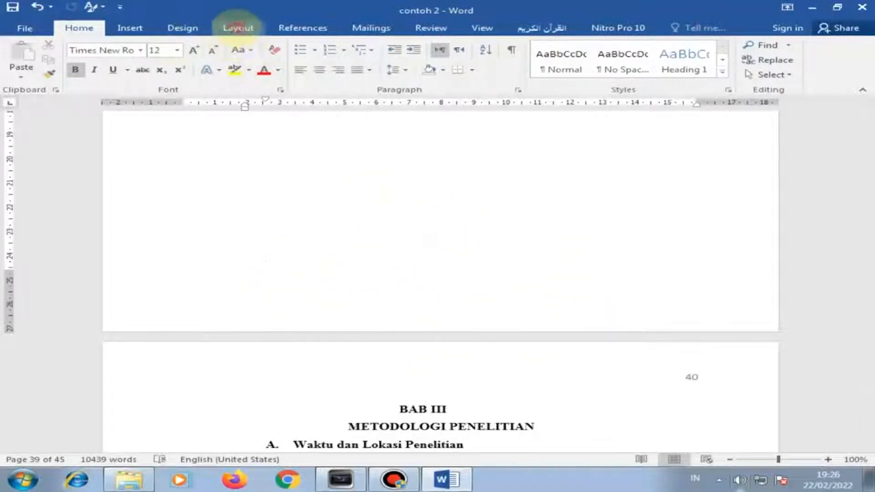
click(238, 27)
click(212, 45)
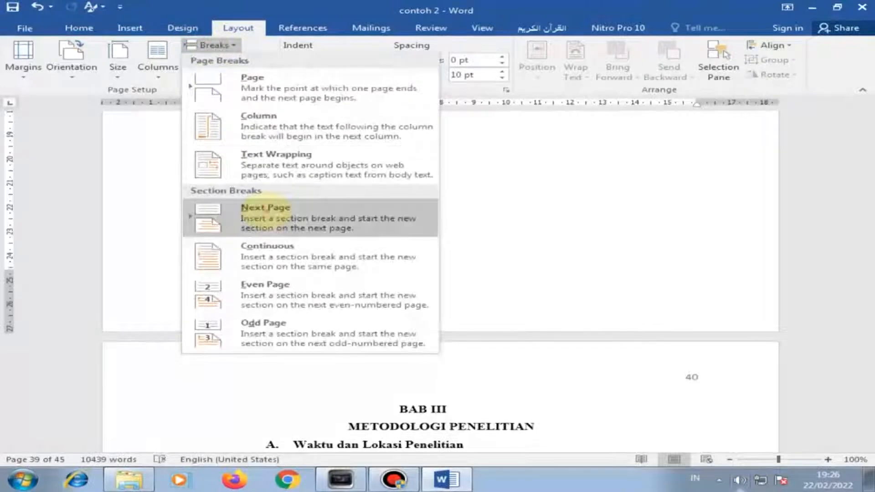
click(269, 213)
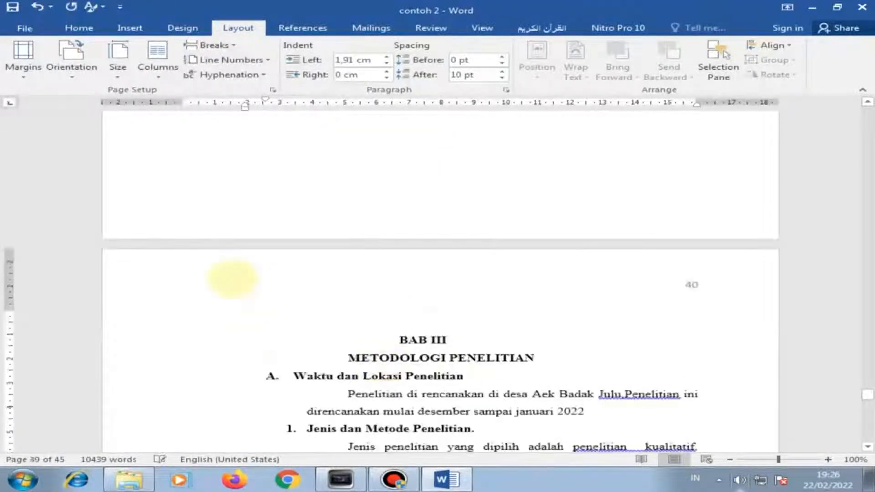
double_click(231, 275)
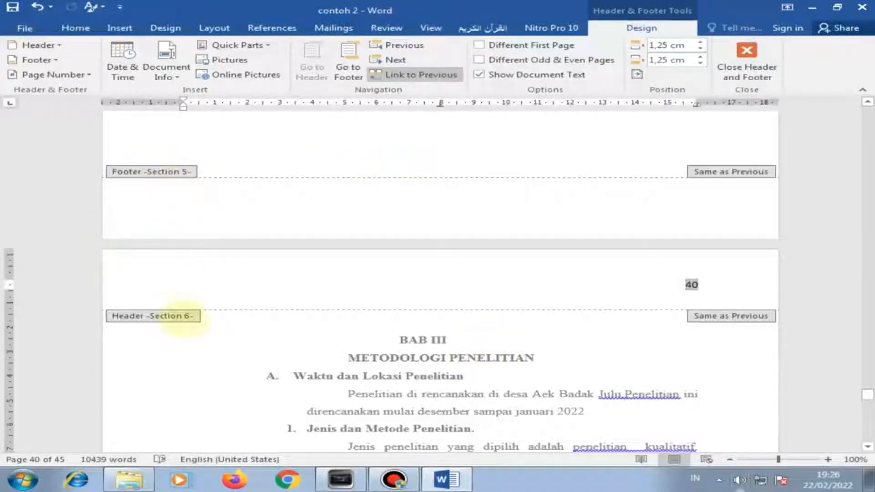
double_click(415, 338)
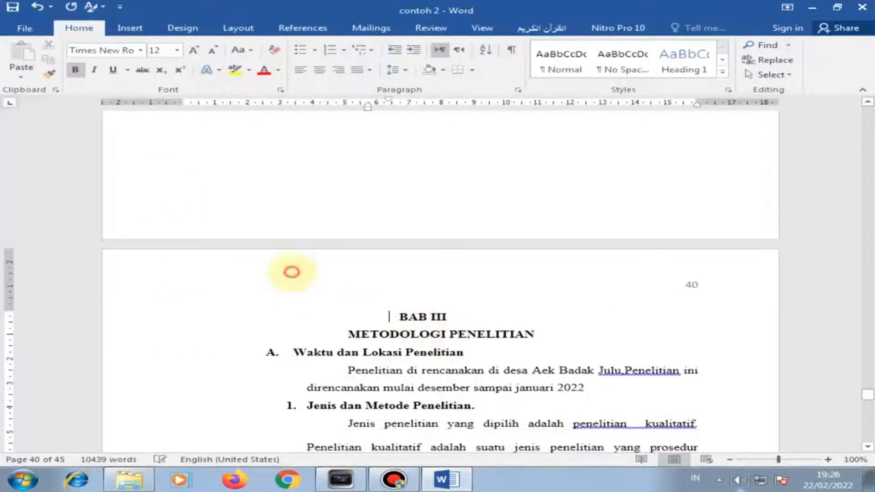
double_click(329, 282)
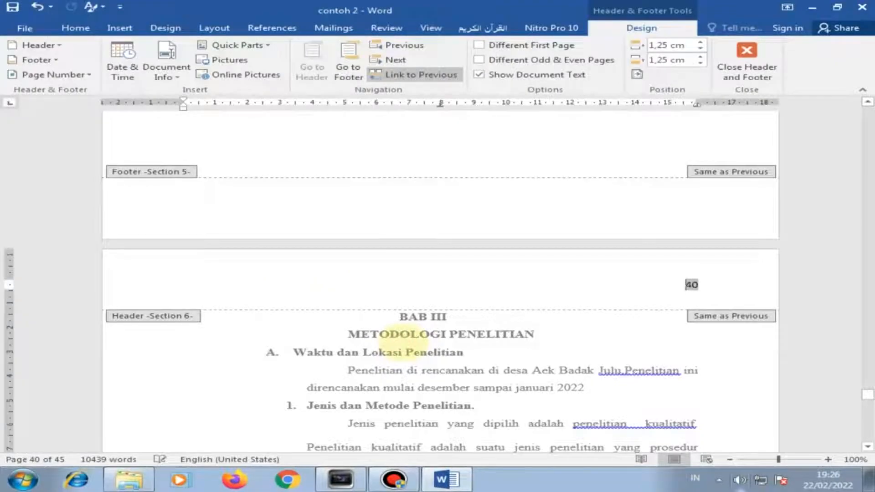
double_click(431, 351)
- Go through the BAB III pages to the DAFTAR PUSTAKA heading and inspect the section label in its header
scroll(442, 342, down, 10)
scroll(442, 340, down, 15)
scroll(451, 341, down, 20)
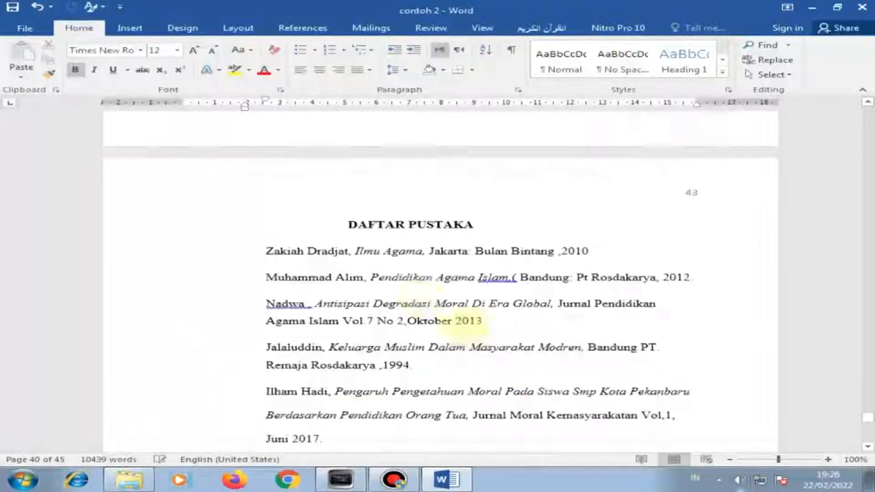
scroll(465, 319, up, 3)
drag(347, 316, 488, 318)
click(448, 343)
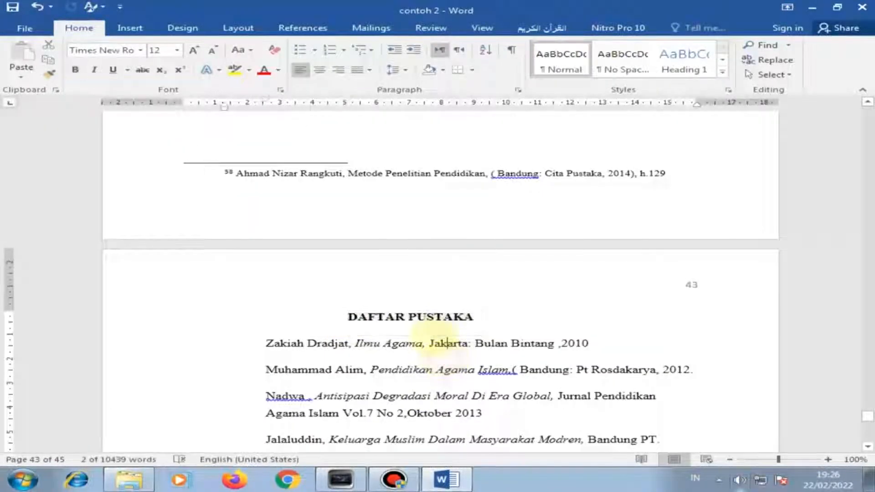
double_click(209, 274)
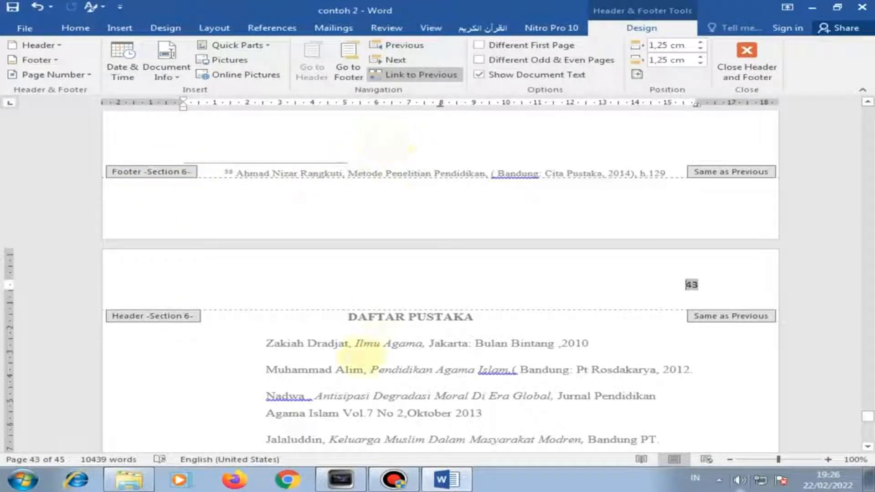
double_click(359, 318)
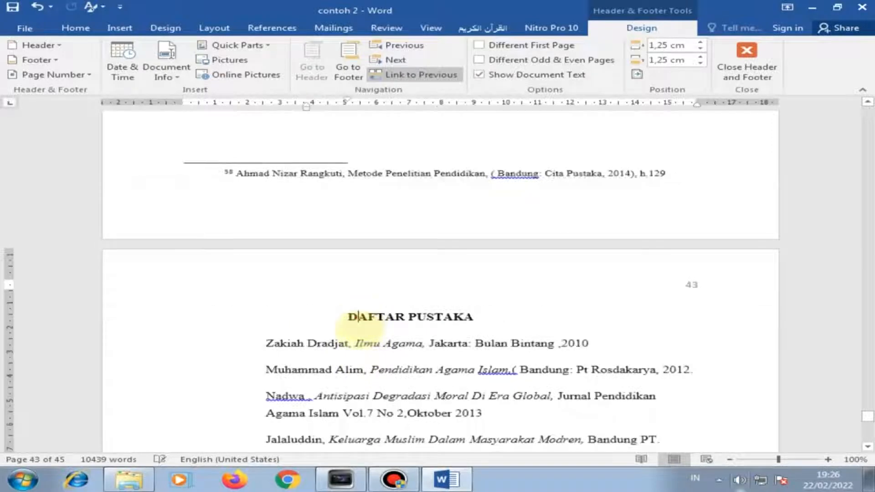
- Insert a Next Page section break at the end of BAB III, before DAFTAR PUSTAKA, and check the section label in the new header
scroll(403, 241, up, 5)
click(405, 236)
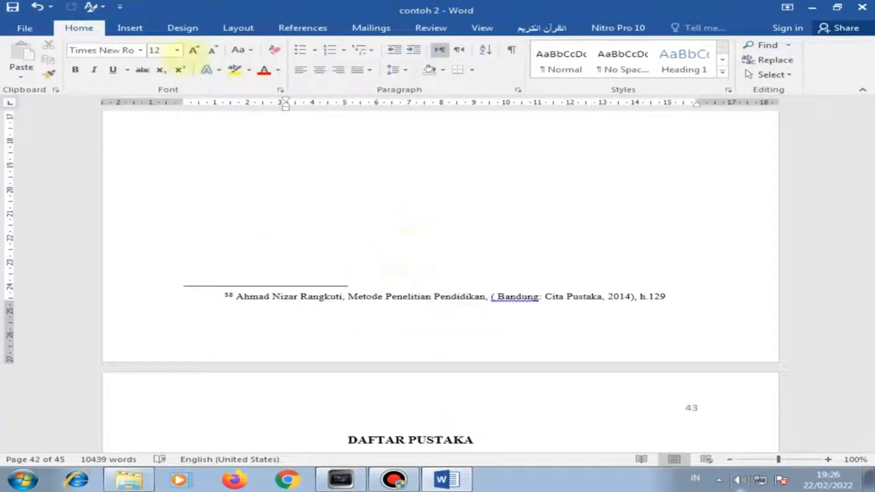
click(238, 28)
click(208, 45)
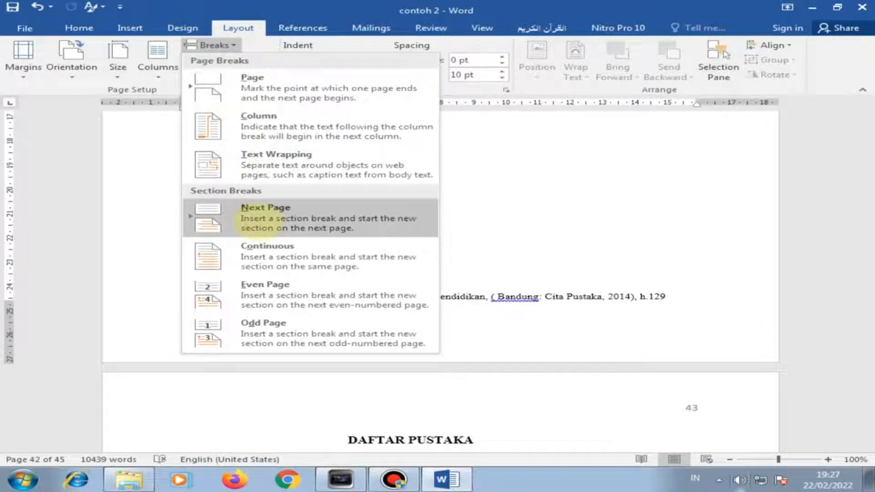
click(251, 222)
scroll(410, 360, down, 3)
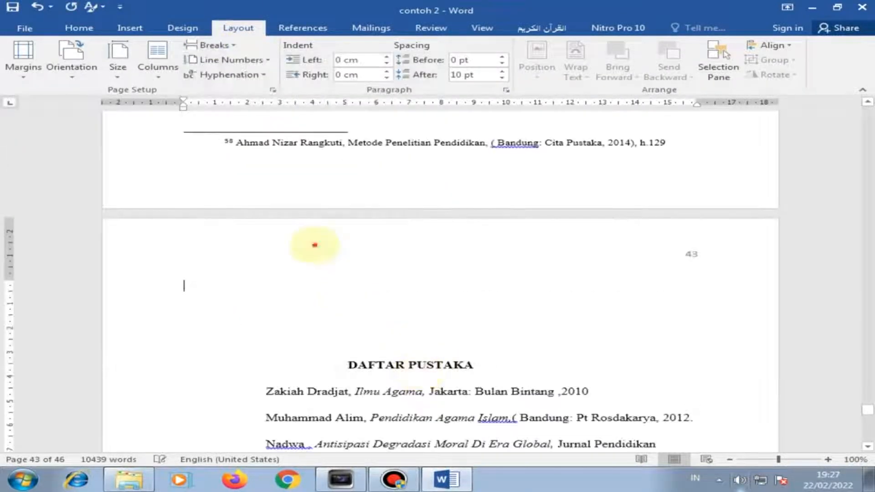
double_click(205, 234)
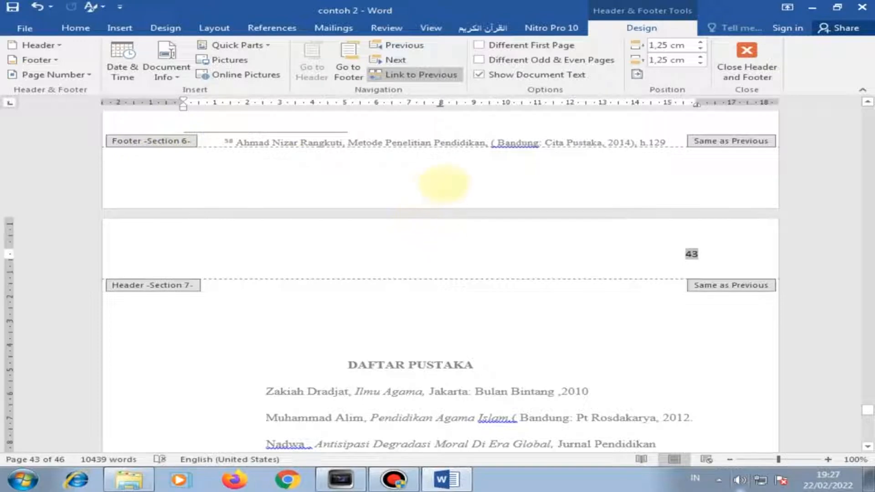
- Remove the blank lines above the DAFTAR PUSTAKA heading and close the header
scroll(469, 223, up, 3)
scroll(460, 310, down, 8)
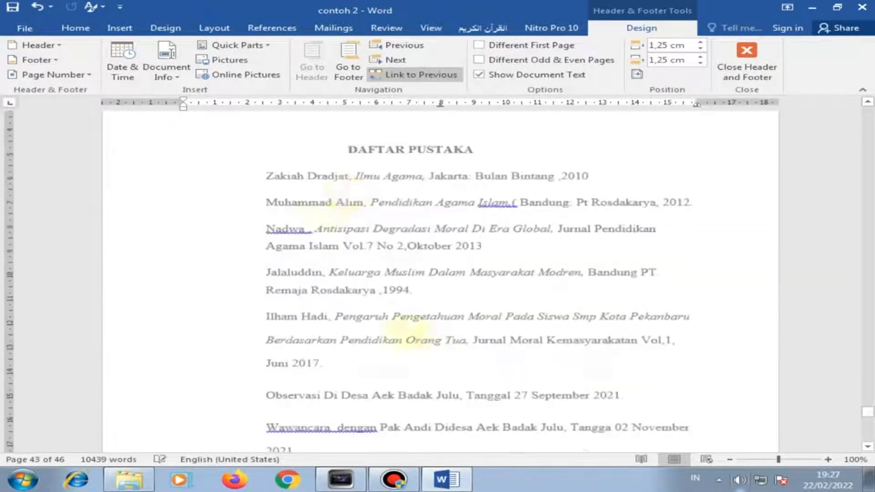
scroll(200, 260, up, 6)
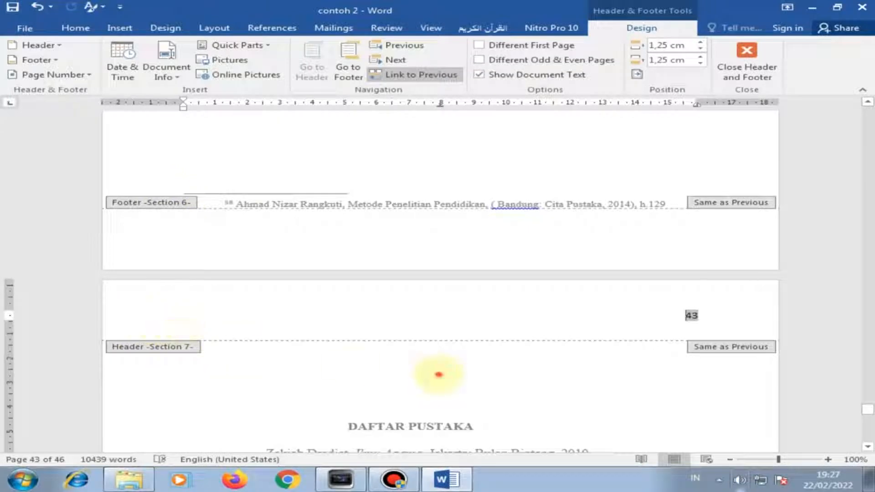
double_click(440, 374)
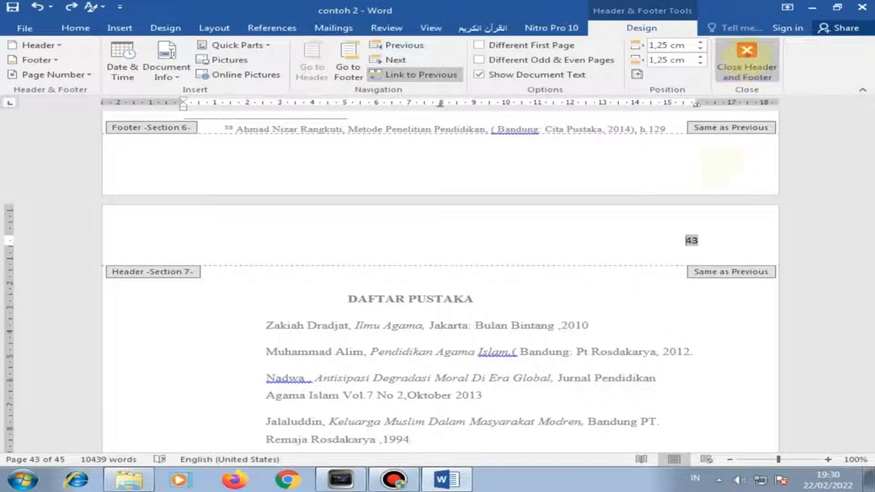
click(747, 64)
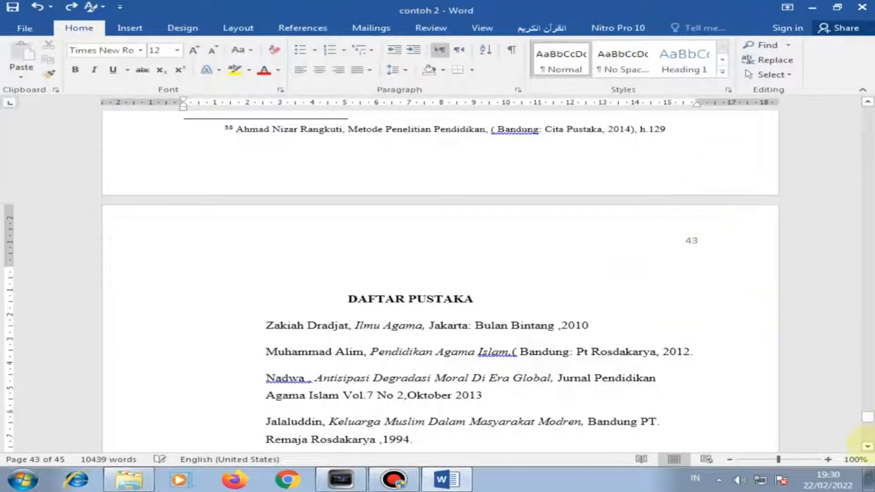
- Return to the cover page and open its header at the page number
drag(867, 417, 868, 109)
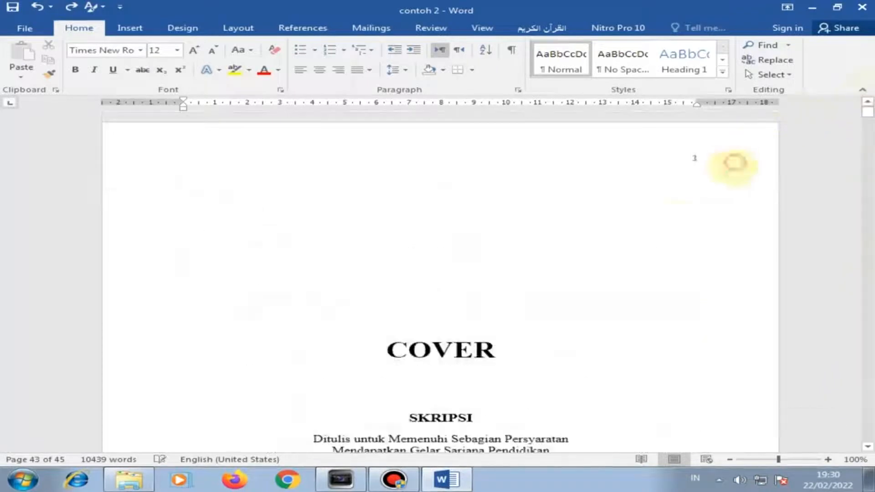
click(736, 163)
double_click(694, 160)
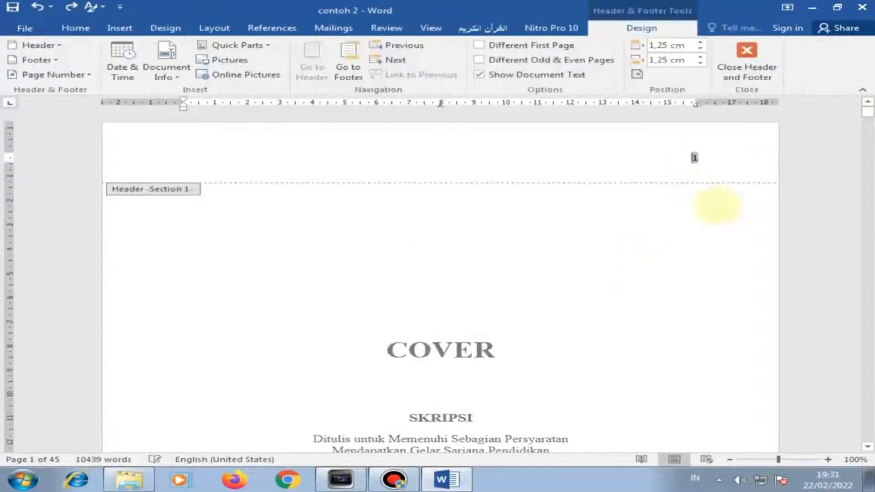
- Compare the header and footer section labels, Same as Previous tags and page numbers of the cover and the KATA PENGANTAR page
scroll(668, 247, down, 12)
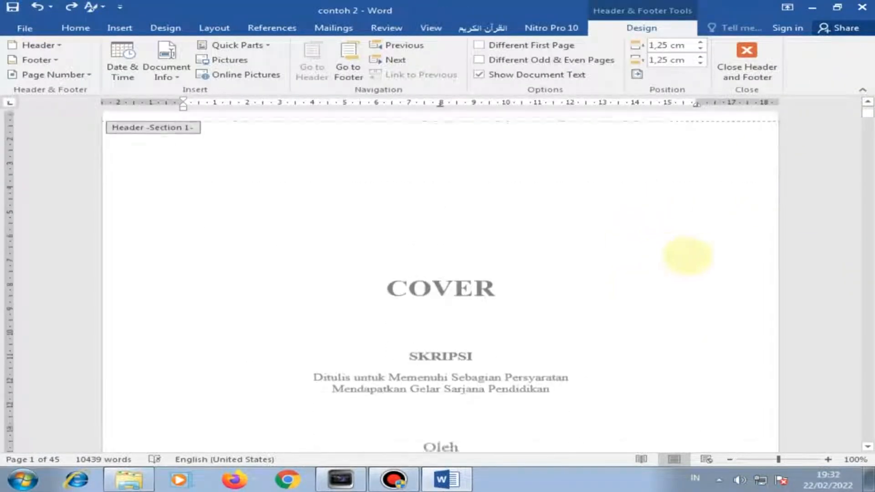
scroll(706, 295, down, 3)
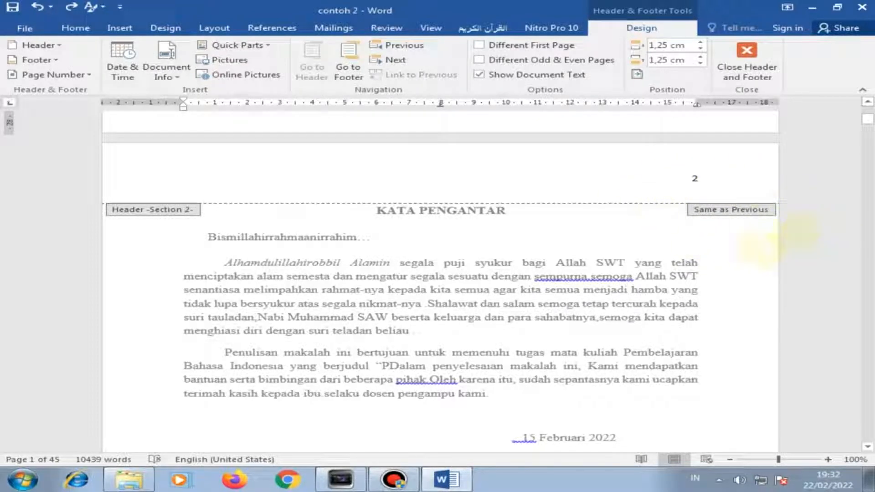
scroll(718, 293, up, 10)
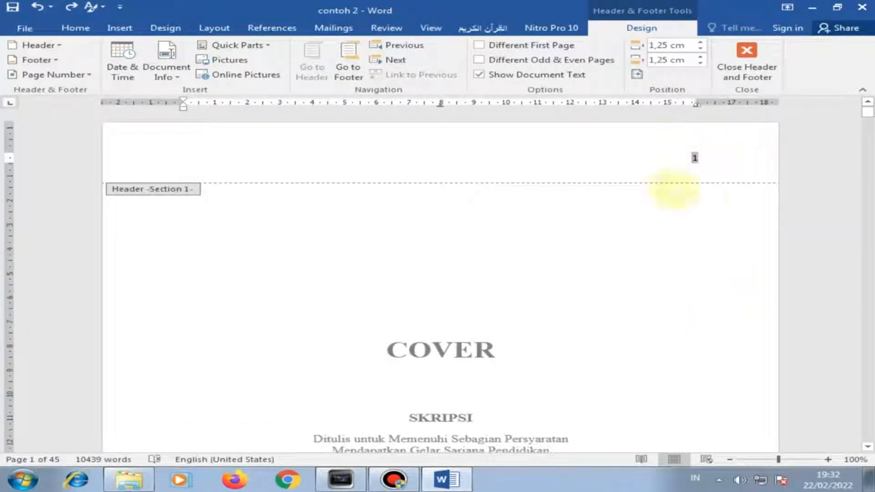
scroll(713, 319, down, 7)
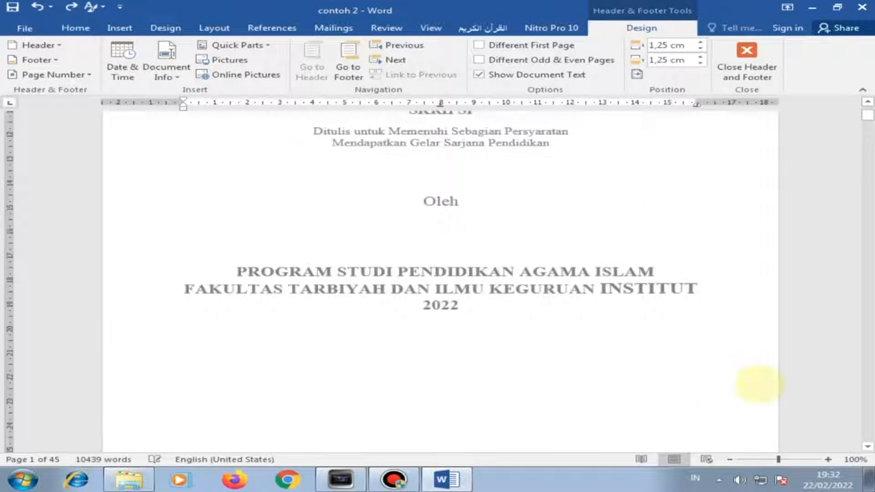
scroll(759, 384, down, 3)
scroll(758, 384, down, 3)
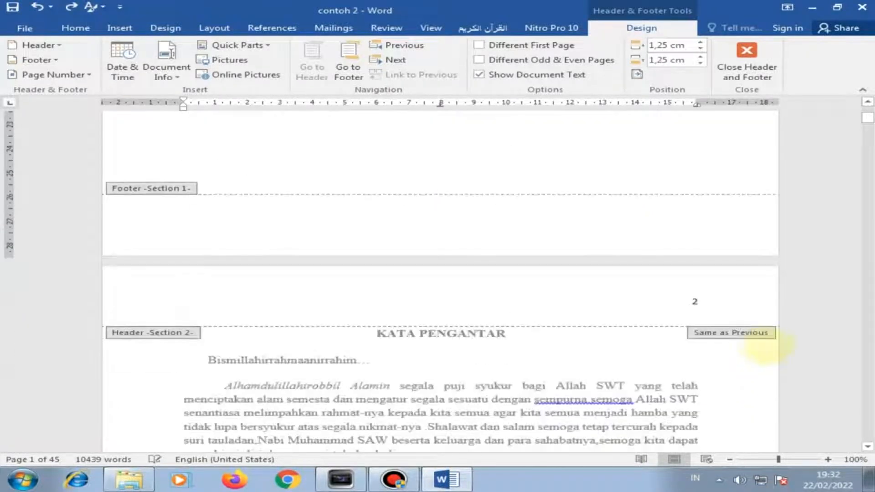
scroll(759, 346, up, 8)
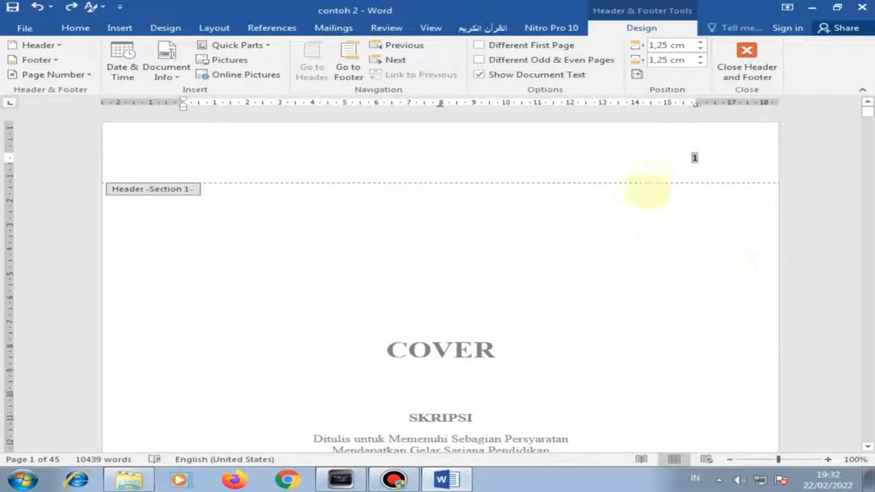
scroll(693, 334, down, 15)
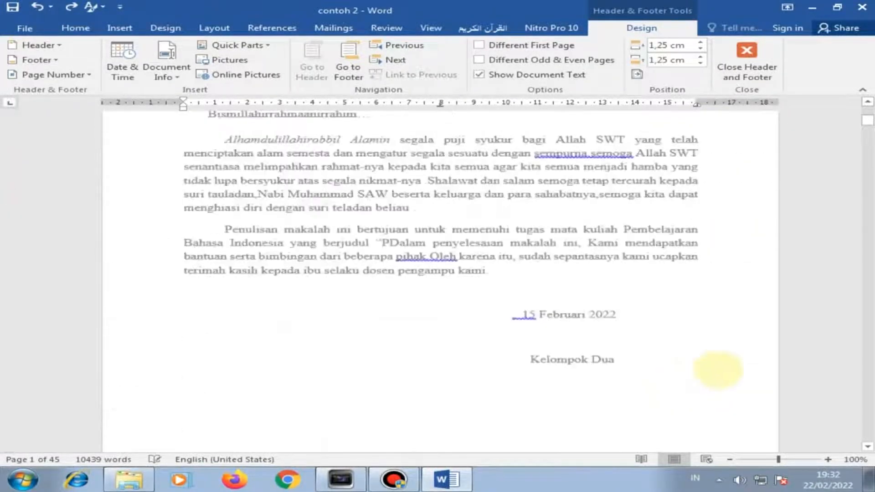
click(724, 376)
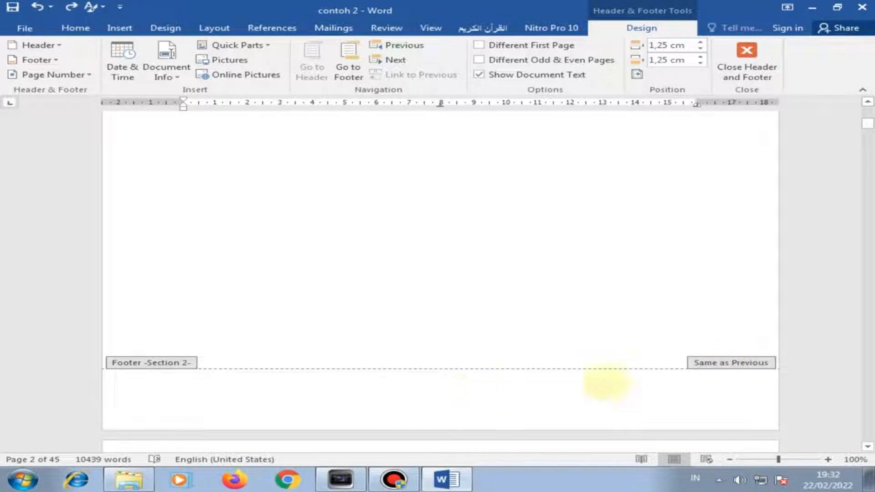
scroll(610, 319, up, 4)
scroll(620, 319, up, 5)
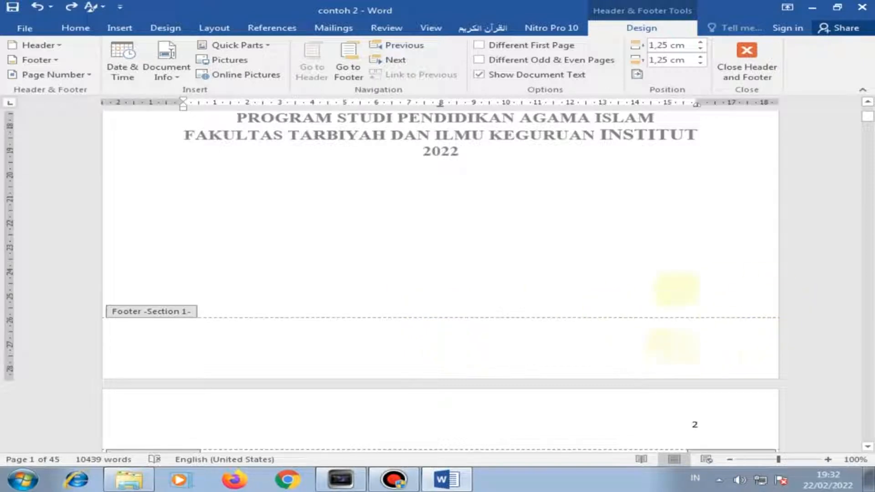
- Unlink the header of the KATA PENGANTAR section from the previous section
scroll(420, 348, down, 5)
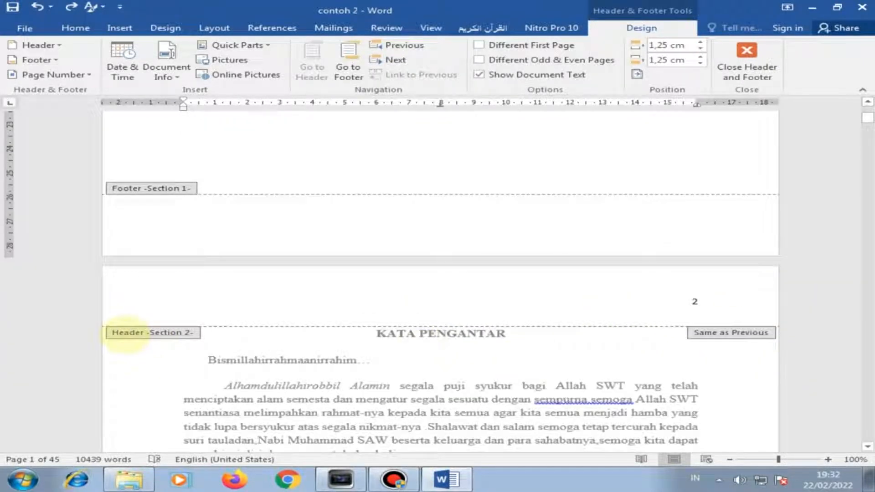
scroll(725, 337, down, 15)
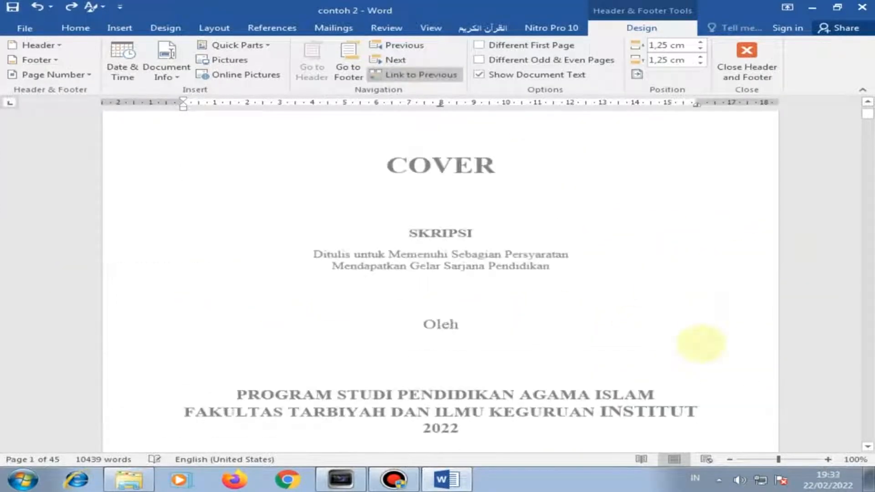
scroll(700, 344, down, 8)
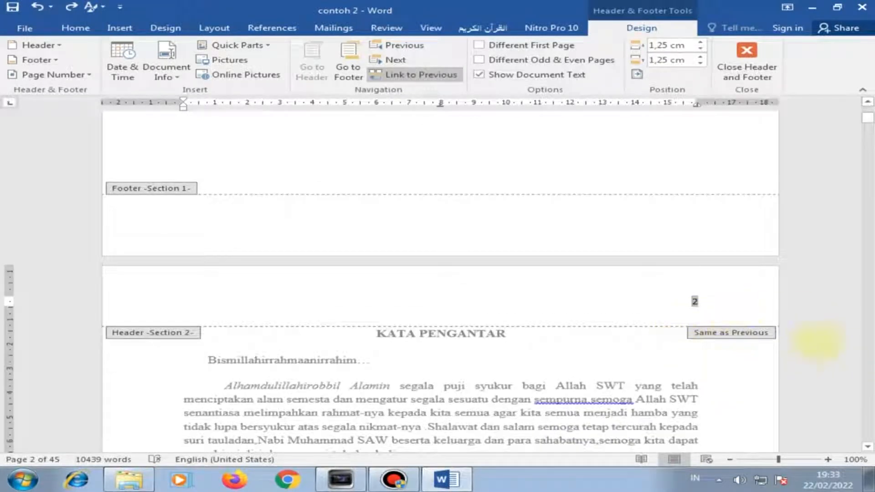
scroll(633, 248, up, 8)
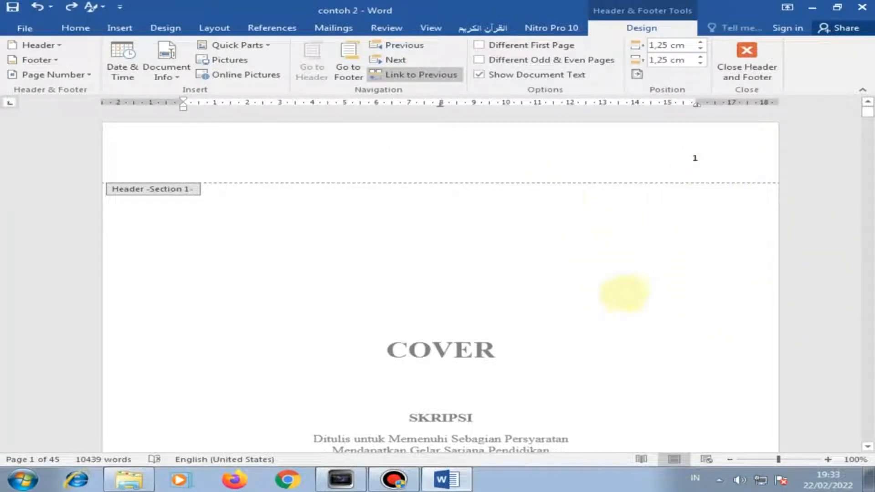
scroll(626, 294, down, 6)
scroll(641, 329, down, 5)
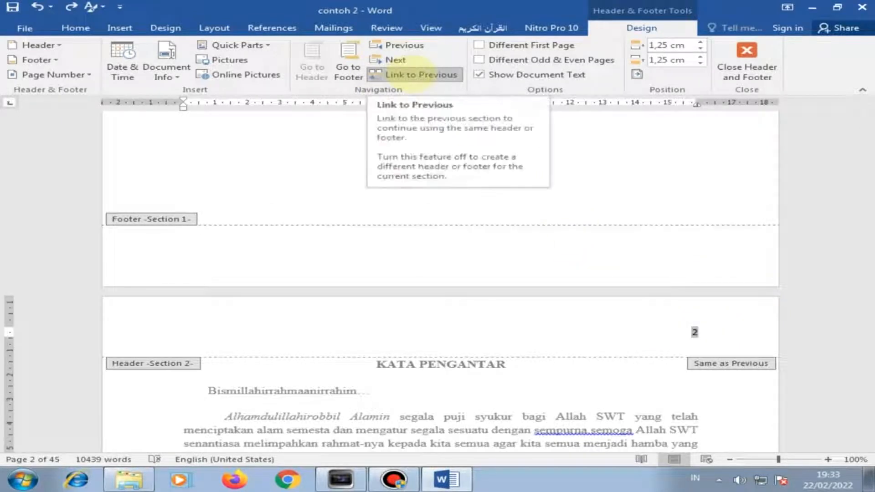
click(399, 74)
scroll(644, 328, down, 4)
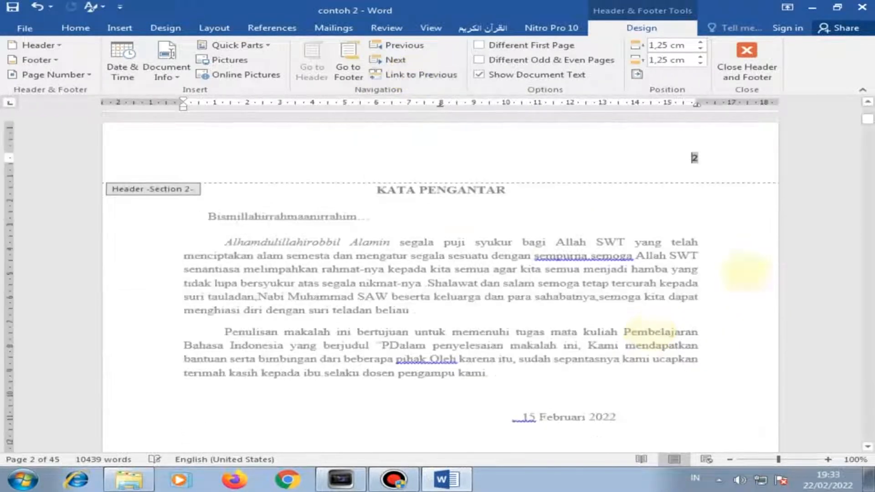
scroll(668, 251, up, 2)
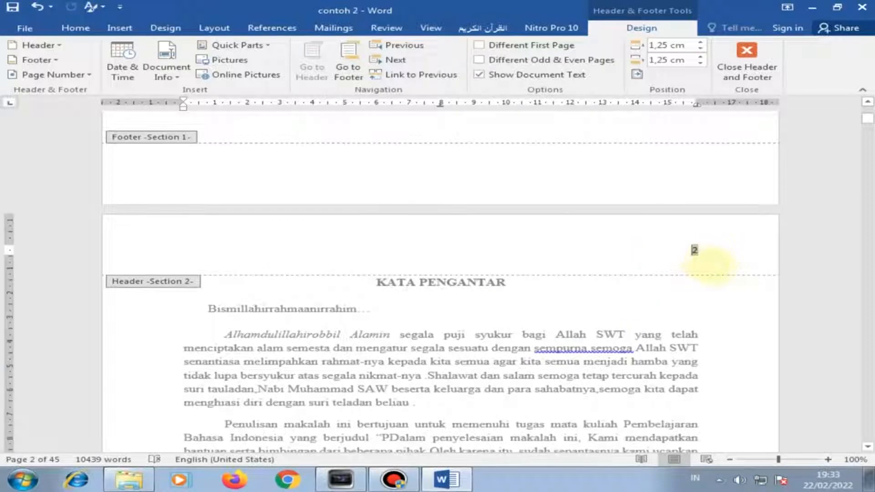
click(694, 250)
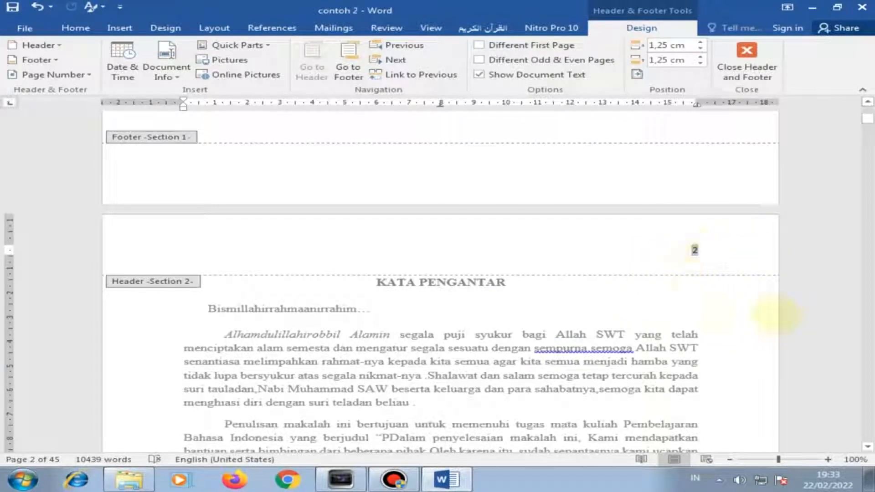
- Unlink the footer of the KATA PENGANTAR section from the previous section and close the header and footer
scroll(732, 328, down, 10)
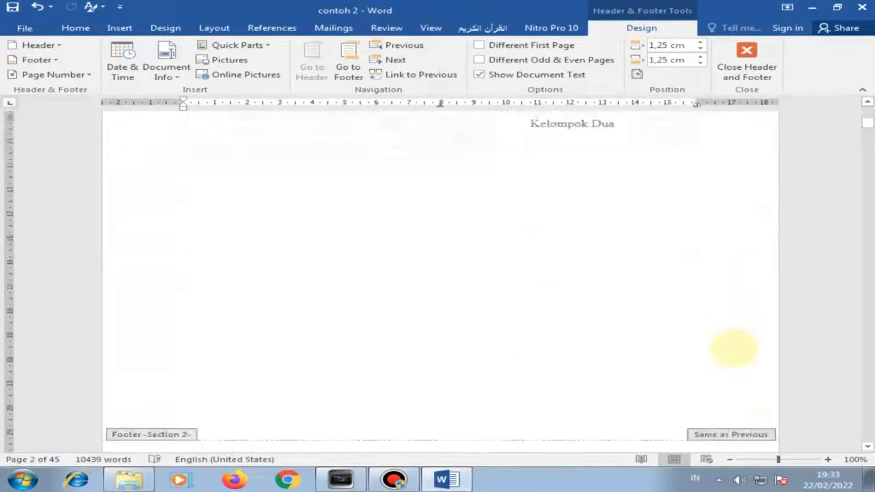
scroll(642, 367, down, 2)
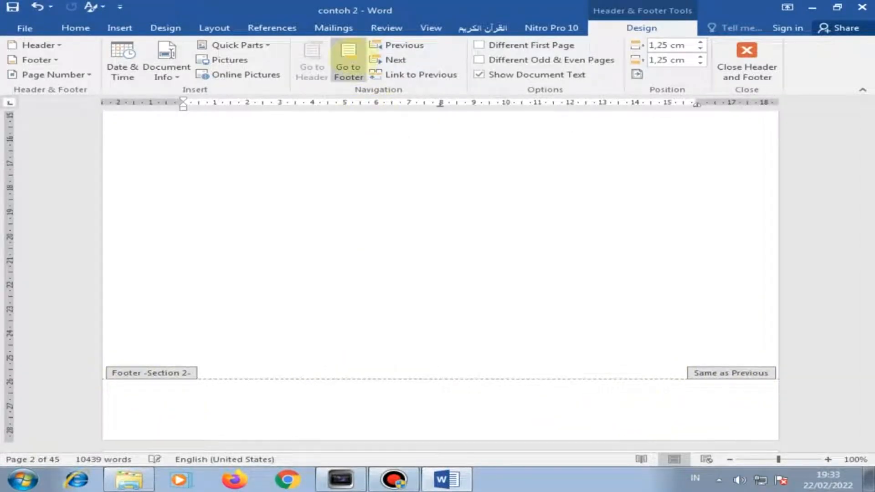
click(348, 64)
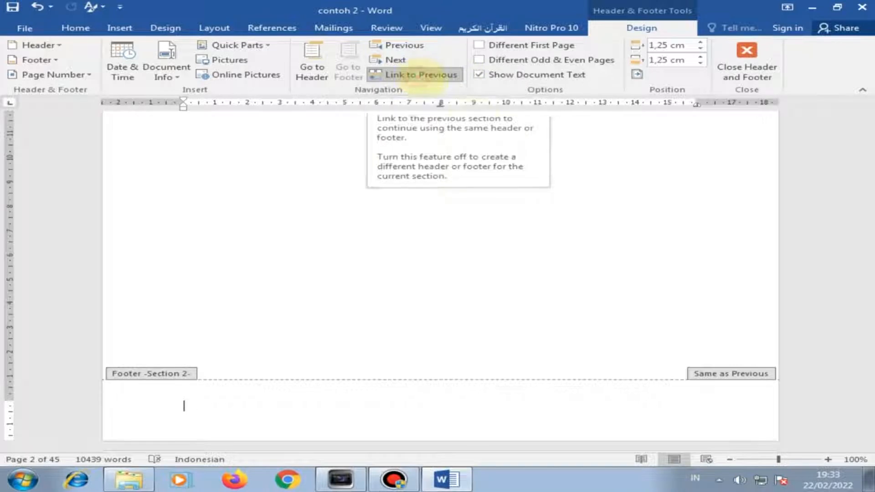
click(456, 75)
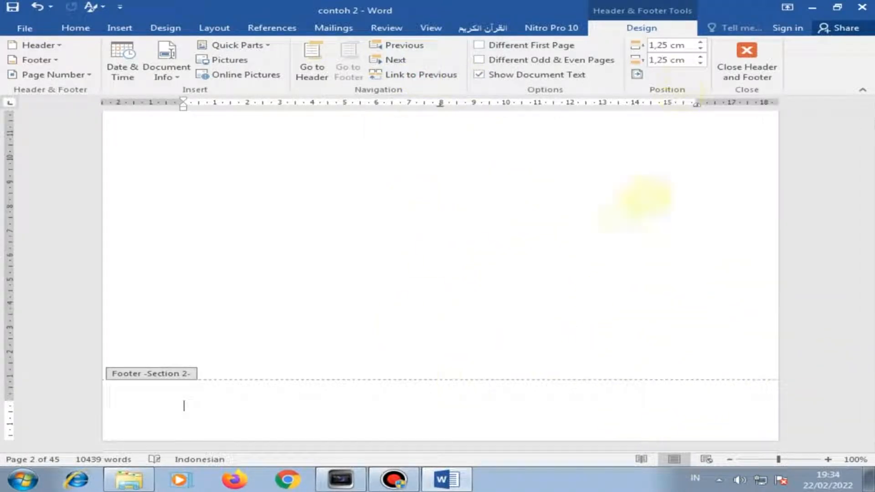
scroll(647, 303, up, 15)
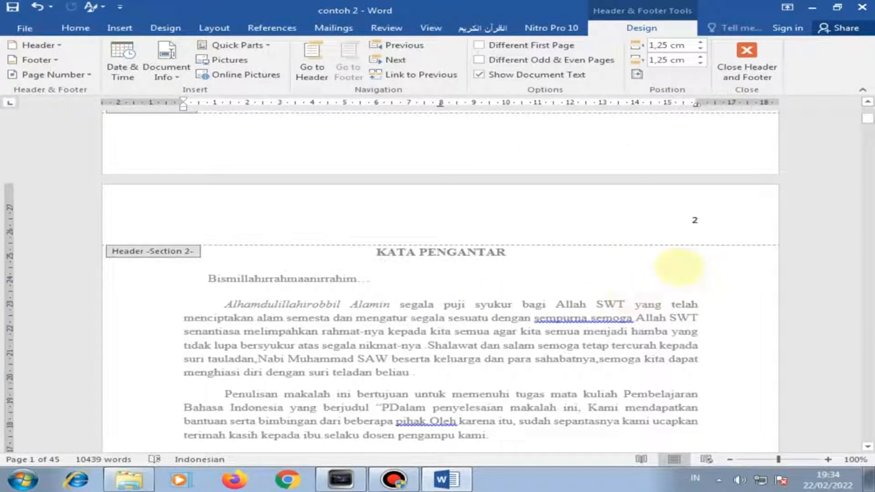
scroll(722, 264, up, 3)
scroll(721, 264, up, 10)
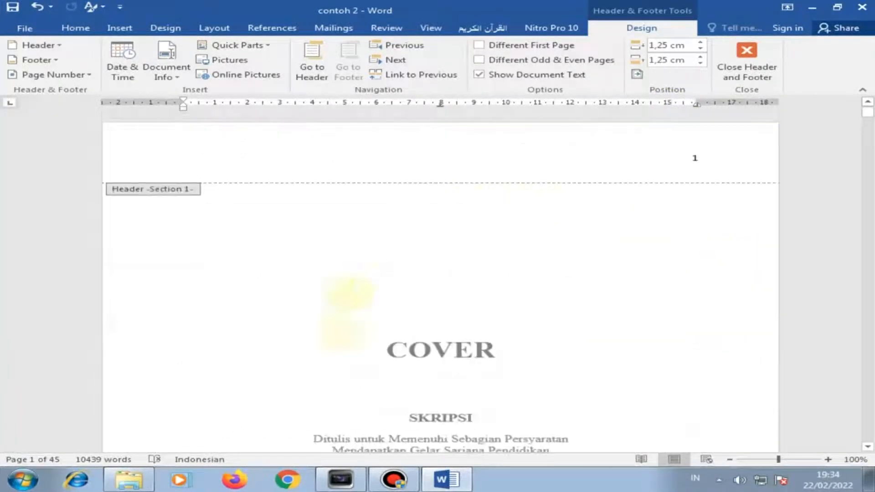
click(747, 59)
- Delete the page number from the cover page's header and close the header
scroll(645, 344, up, 3)
scroll(645, 344, up, 5)
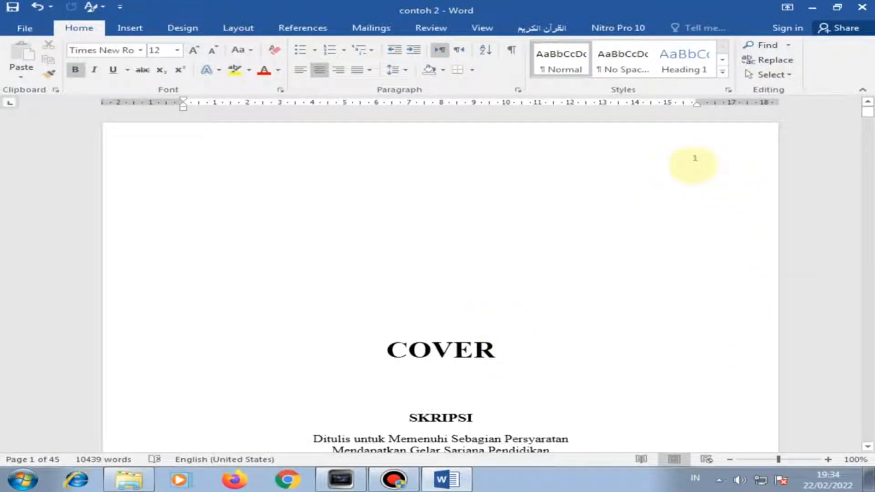
double_click(694, 158)
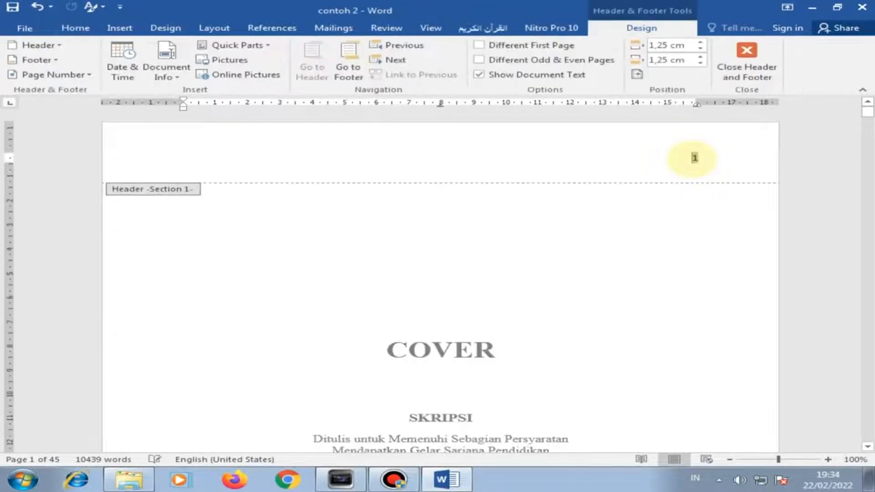
double_click(694, 158)
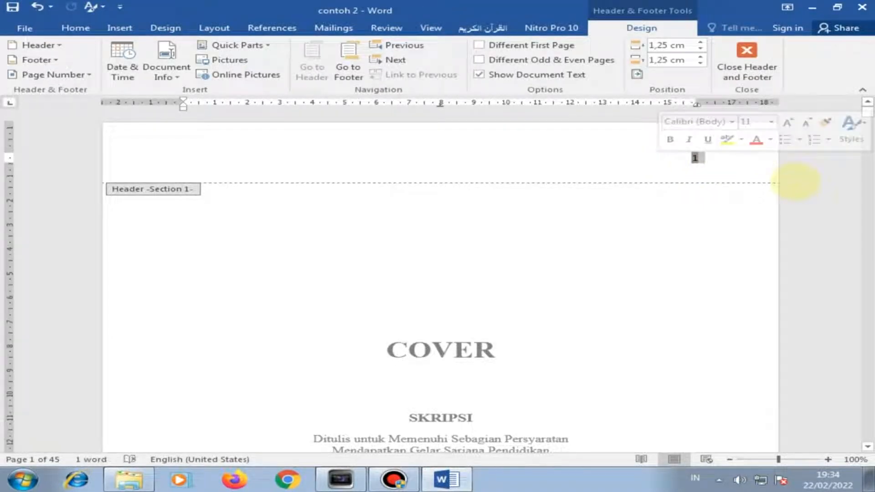
key(Delete)
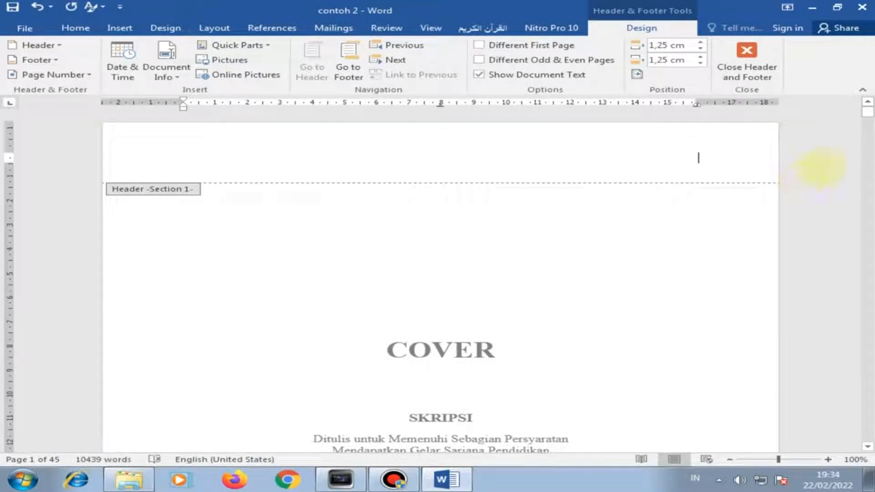
click(747, 64)
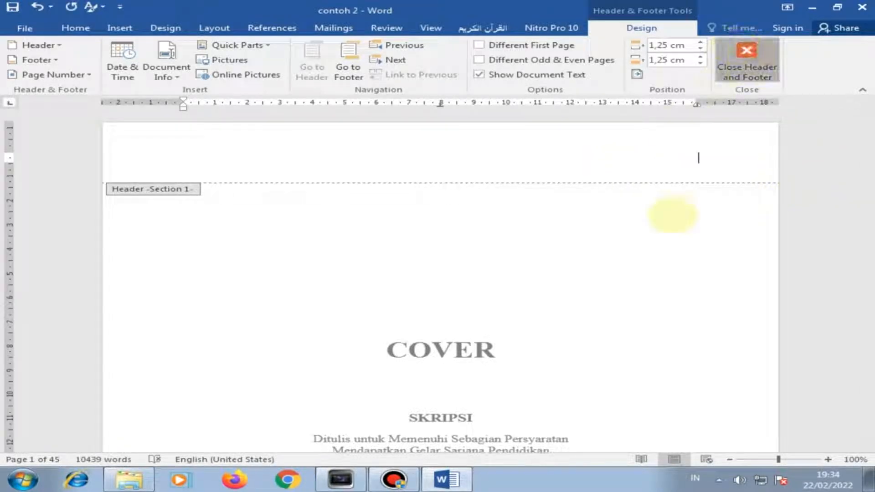
- Open the KATA PENGANTAR page's header and turn on Different First Page for its section
scroll(669, 306, down, 15)
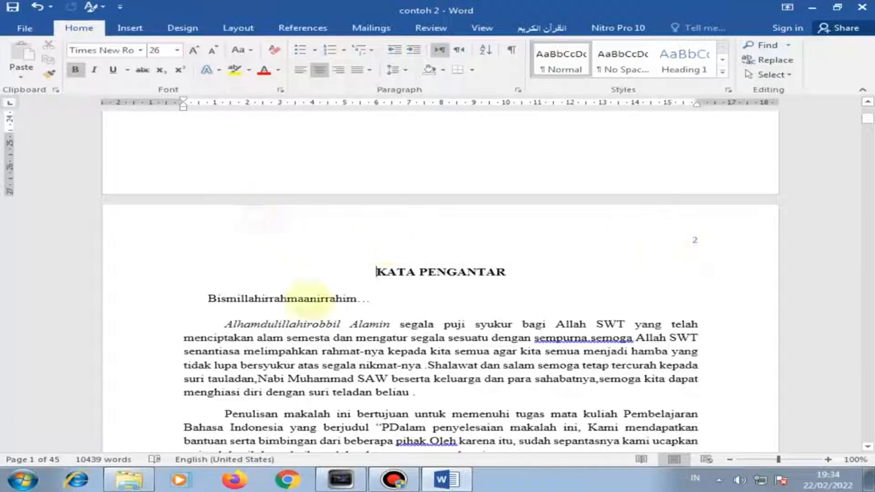
double_click(260, 215)
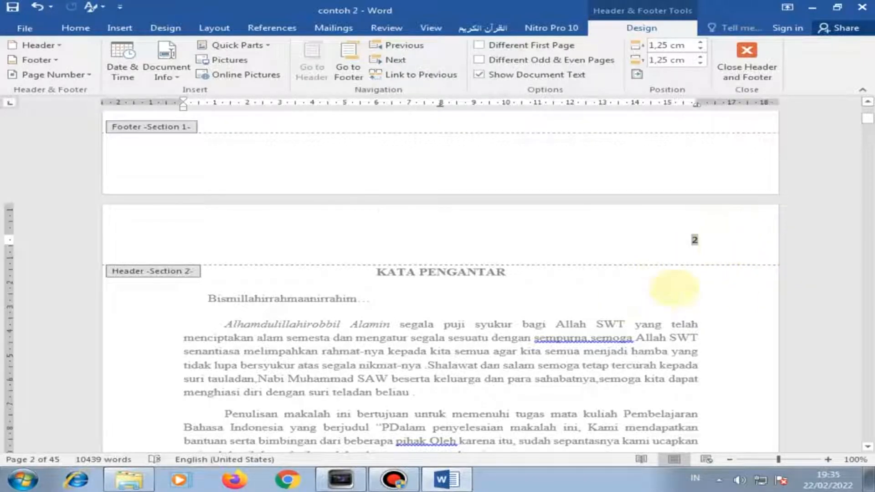
scroll(647, 351, down, 8)
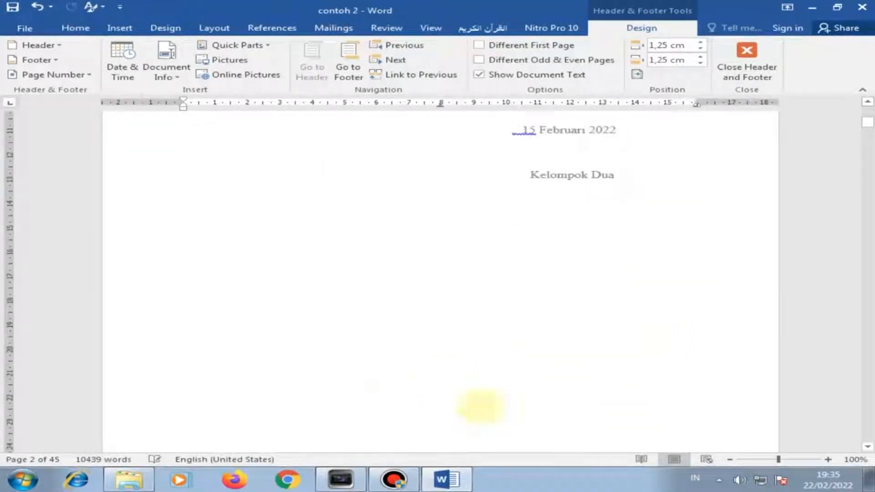
scroll(687, 205, up, 7)
click(692, 179)
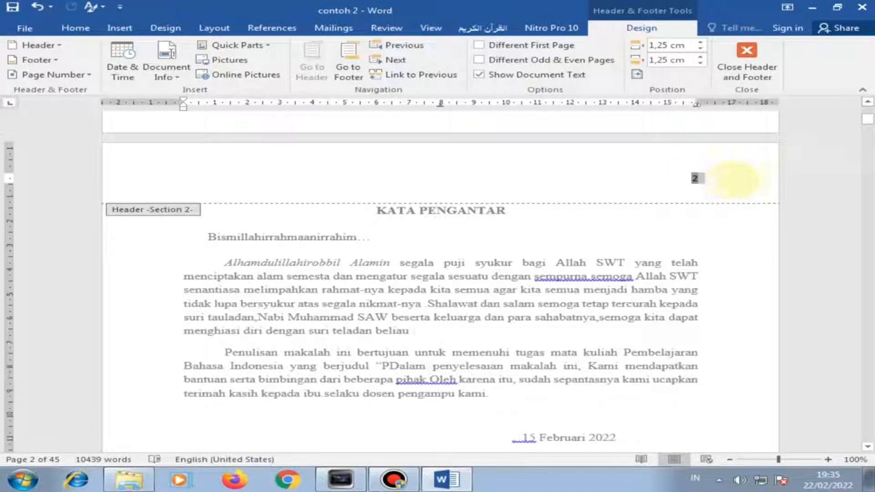
double_click(729, 179)
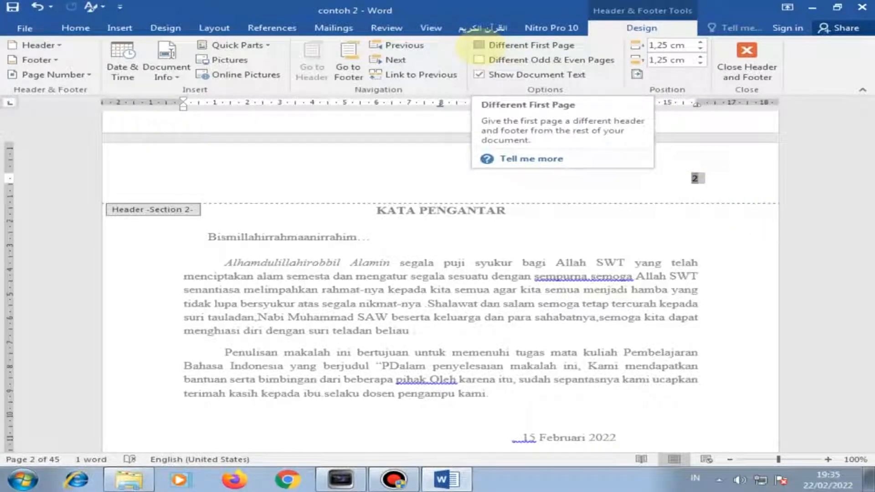
click(478, 45)
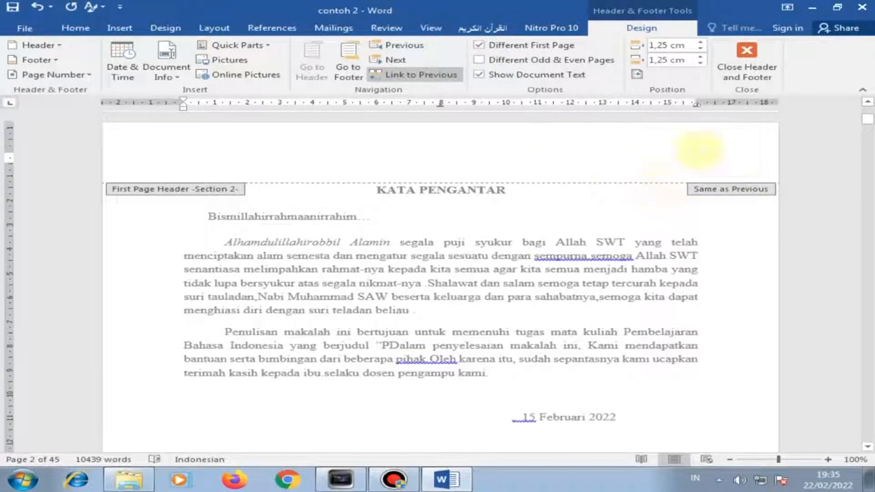
- Insert a Plain Number 2 page number at the bottom of the KATA PENGANTAR page
scroll(586, 322, down, 6)
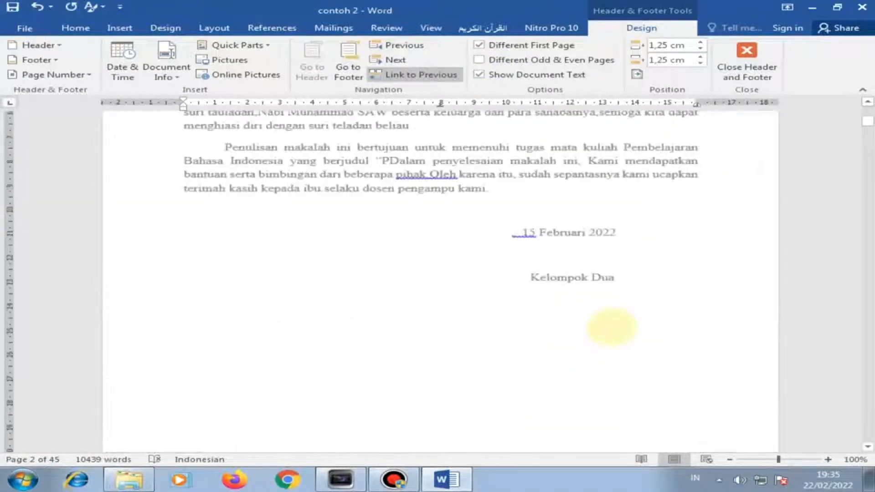
scroll(512, 360, down, 3)
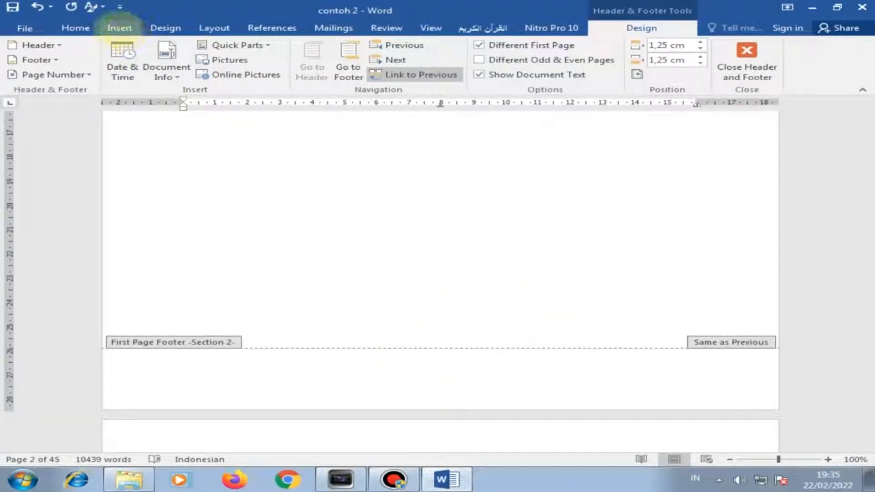
click(120, 27)
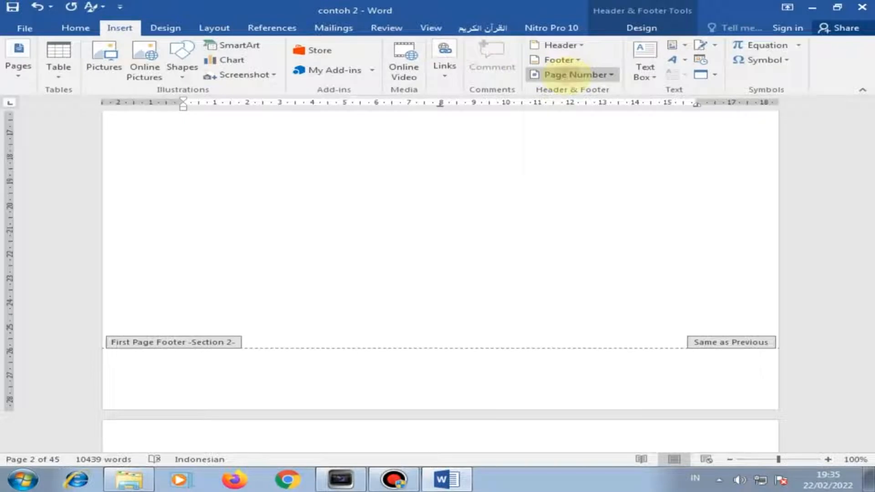
click(575, 74)
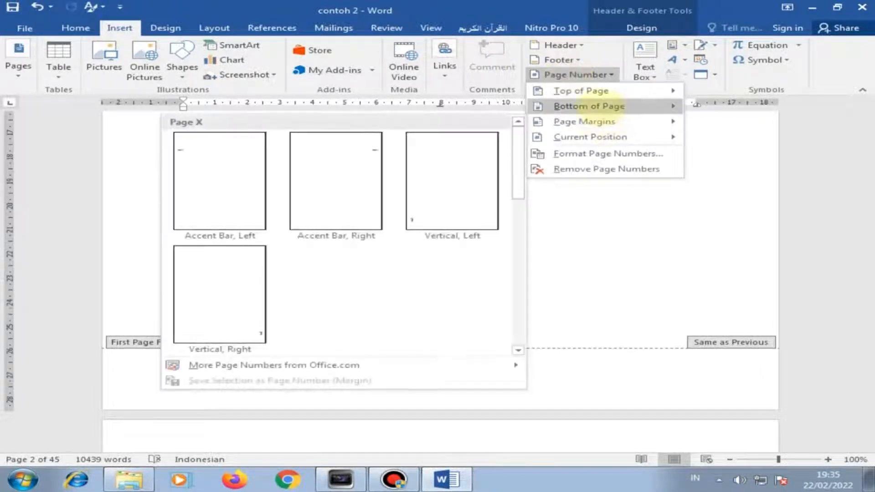
mouse_move(610, 106)
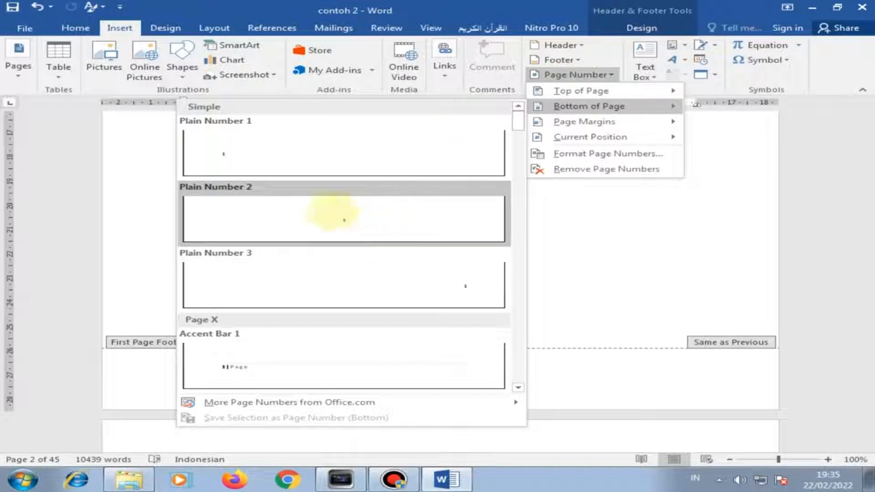
click(363, 220)
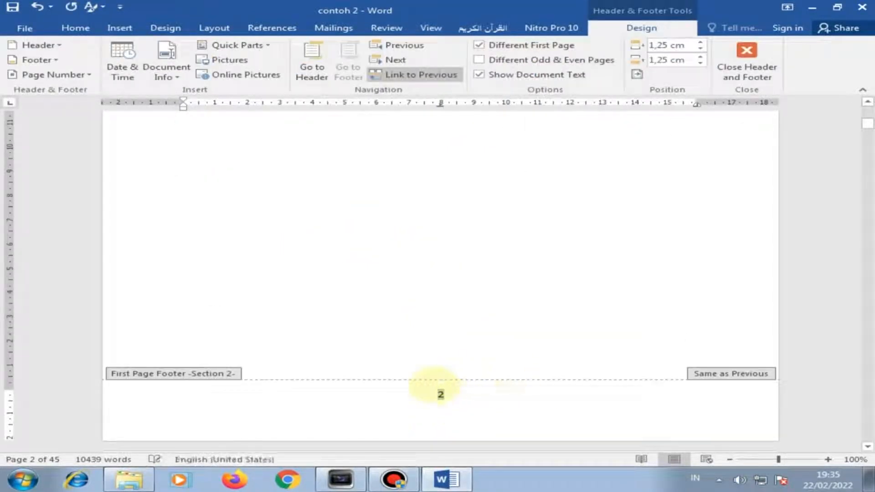
- Format the KATA PENGANTAR page number as i, ii, iii starting at i, and close the header and footer
scroll(581, 328, up, 8)
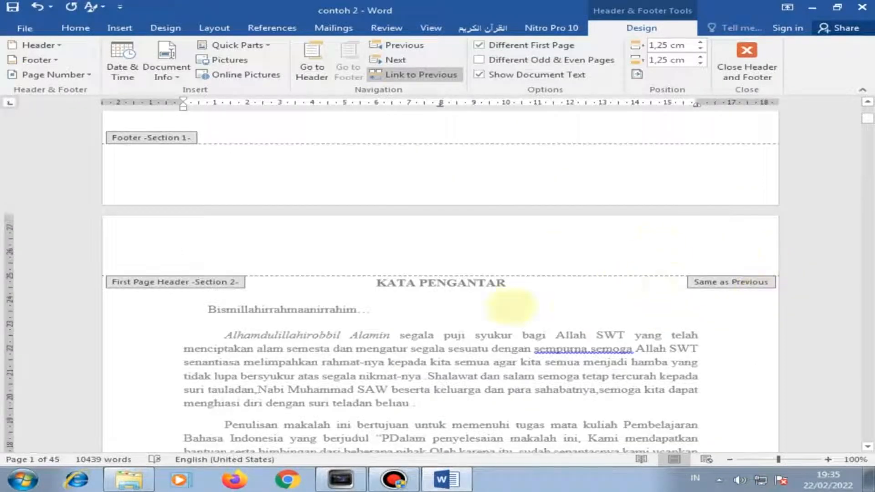
scroll(401, 326, down, 7)
scroll(412, 326, up, 3)
scroll(419, 323, down, 10)
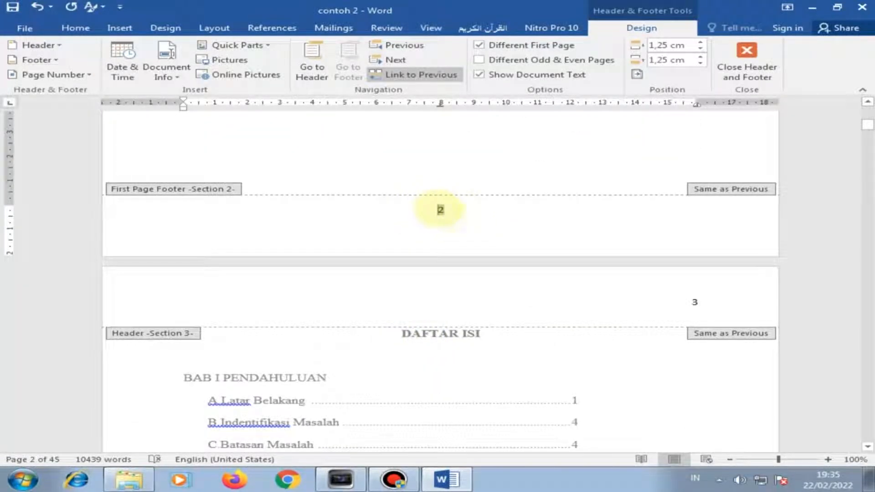
click(436, 210)
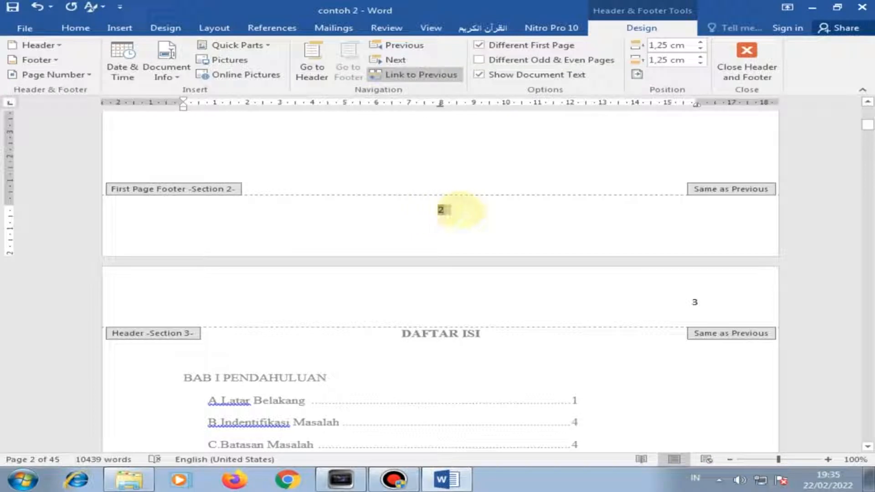
click(55, 75)
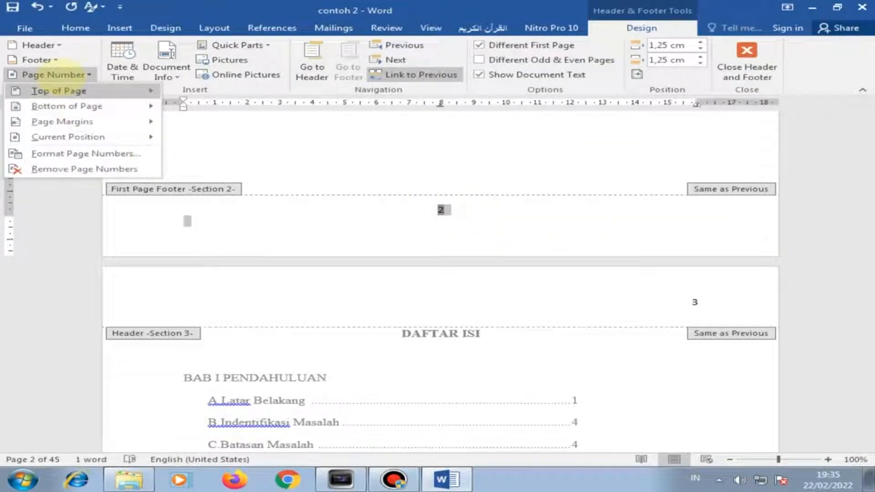
click(111, 154)
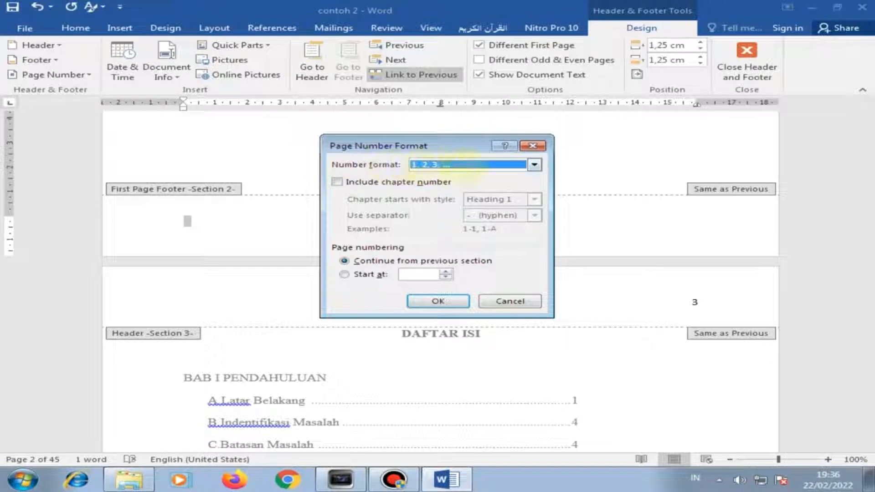
click(534, 164)
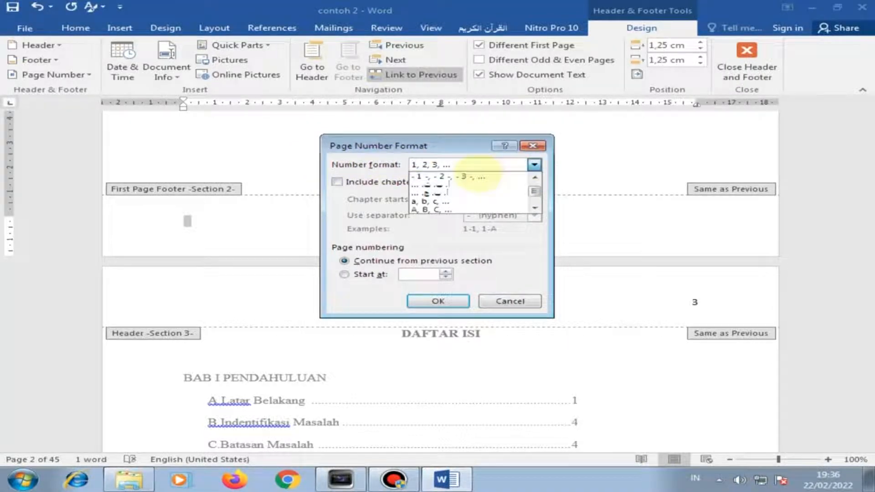
scroll(449, 195, down, 1)
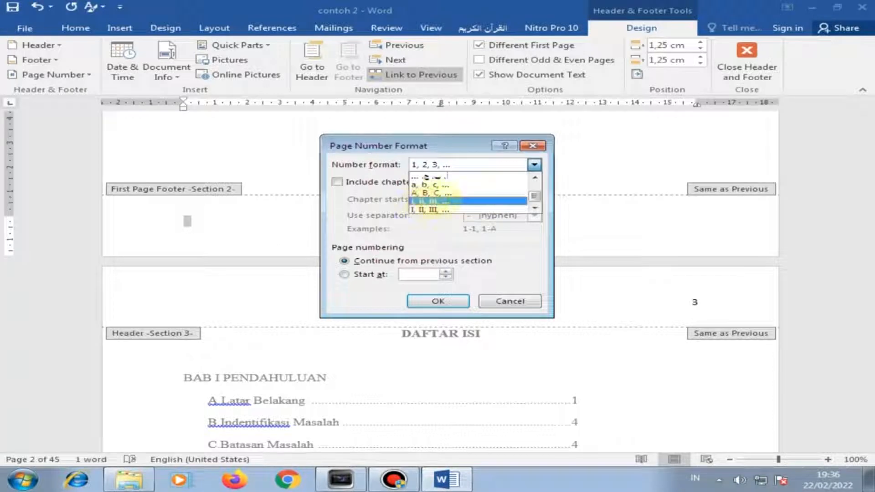
click(438, 201)
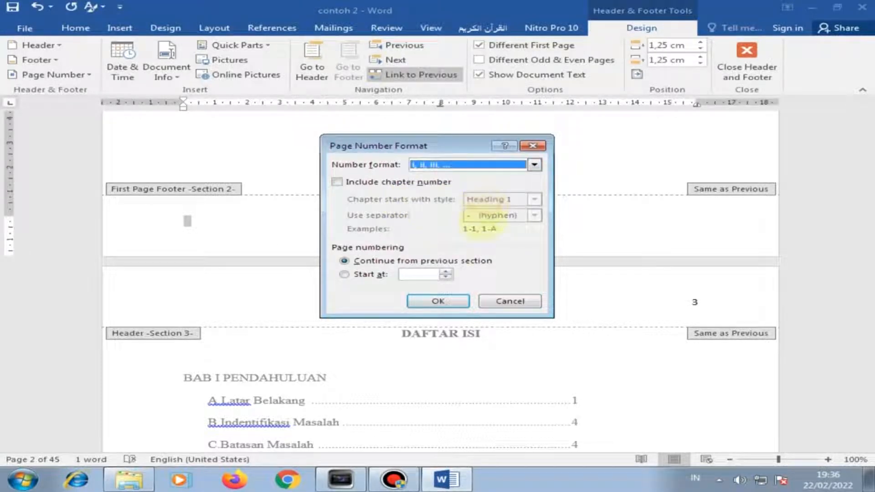
click(364, 273)
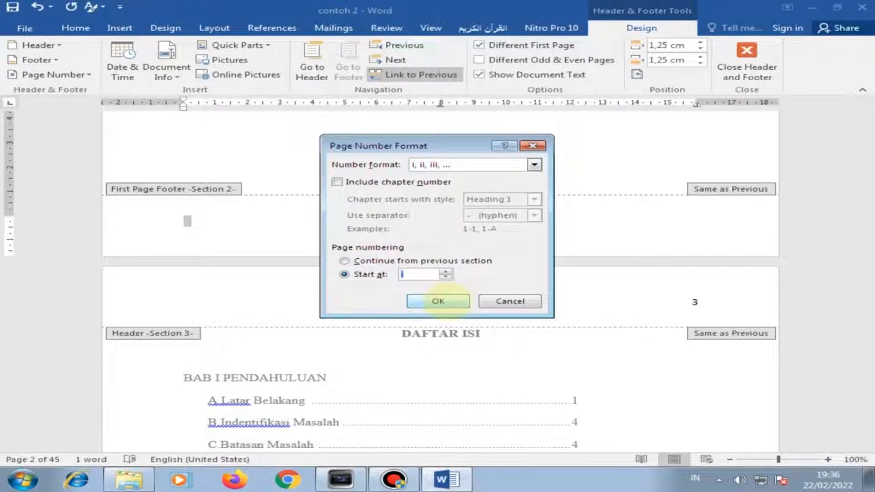
click(438, 301)
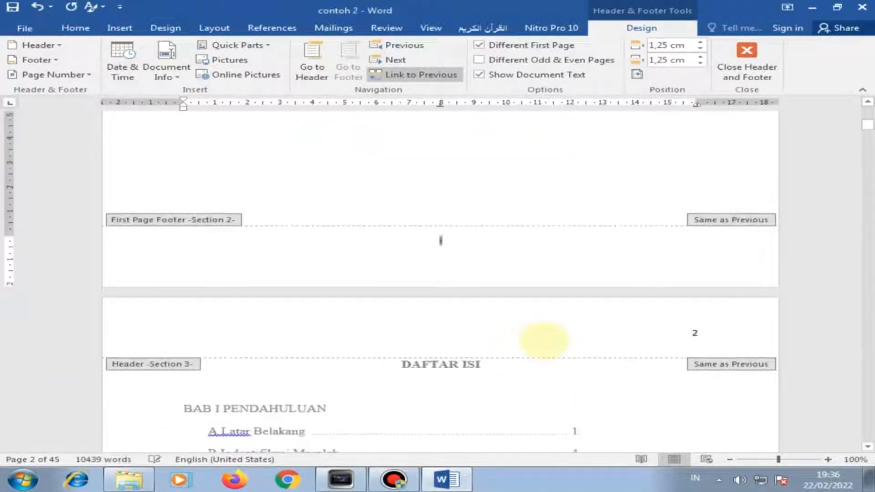
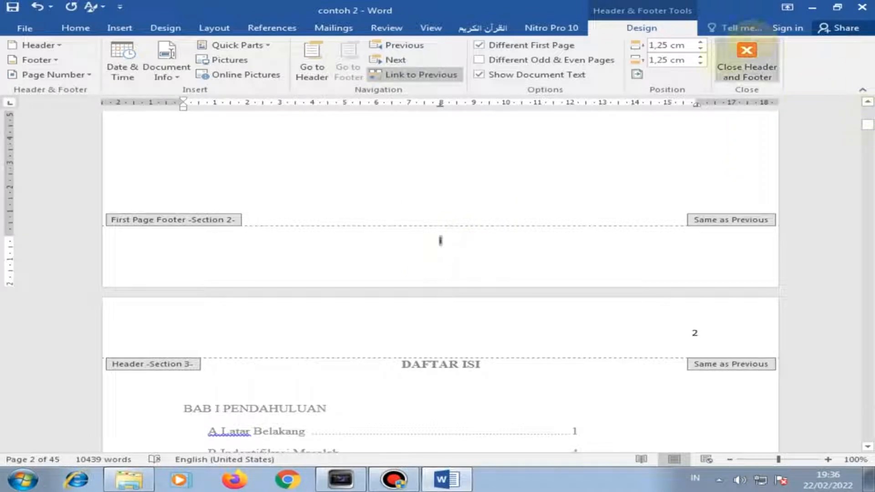
click(747, 59)
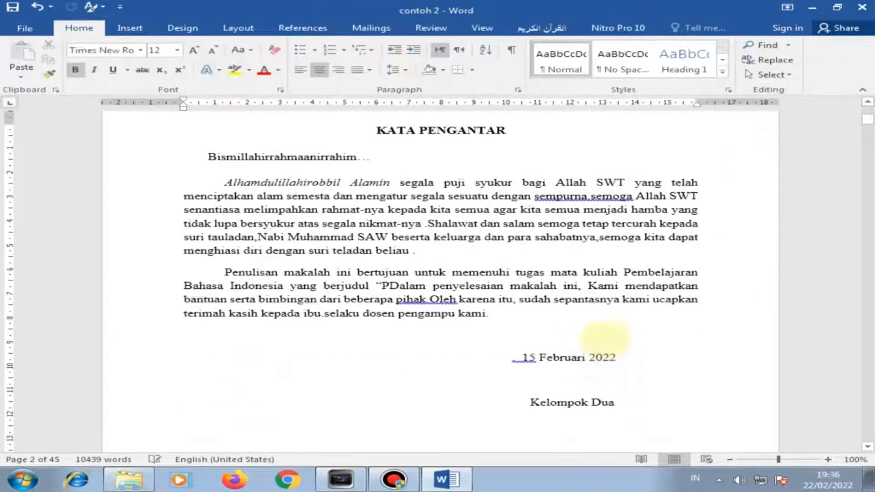
- Open the DAFTAR ISI page's header and turn on Different First Page for its section
scroll(609, 333, up, 5)
scroll(610, 333, down, 18)
scroll(610, 332, down, 3)
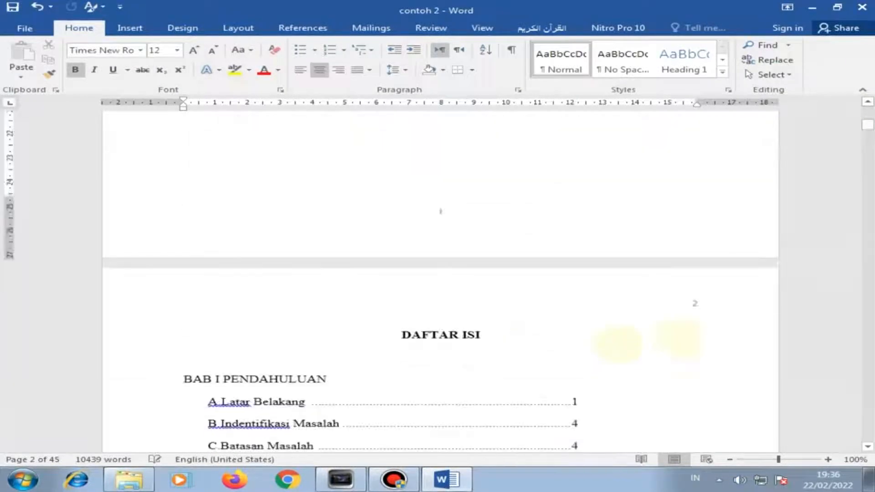
scroll(695, 303, down, 2)
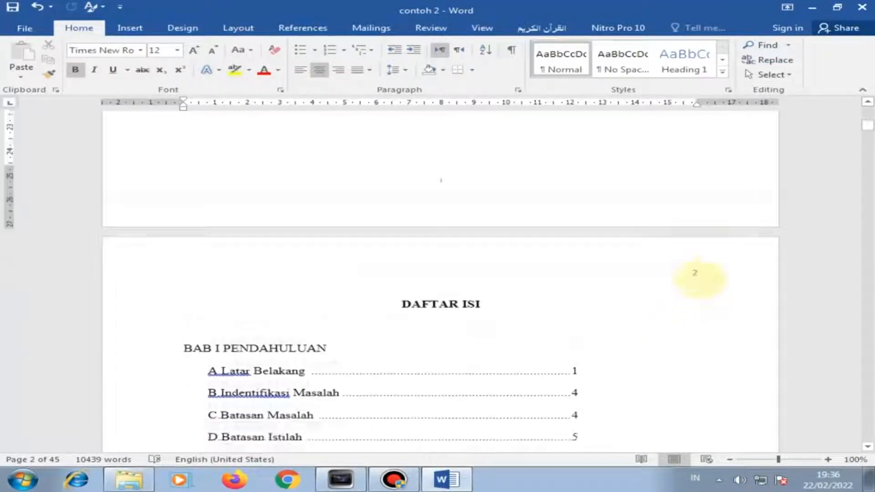
click(691, 211)
double_click(692, 211)
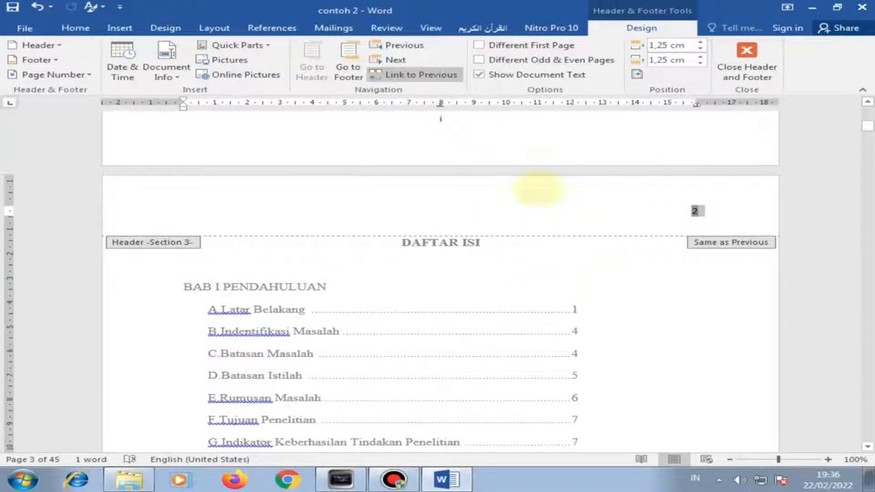
scroll(547, 241, up, 1)
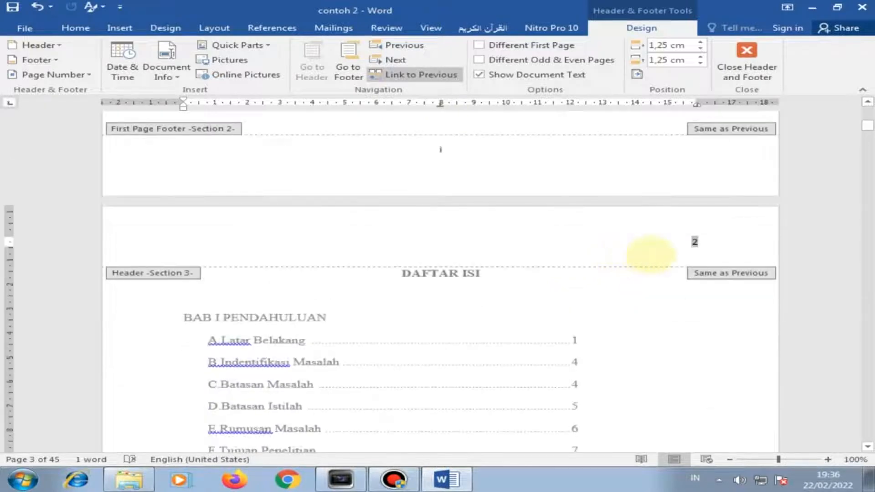
click(693, 242)
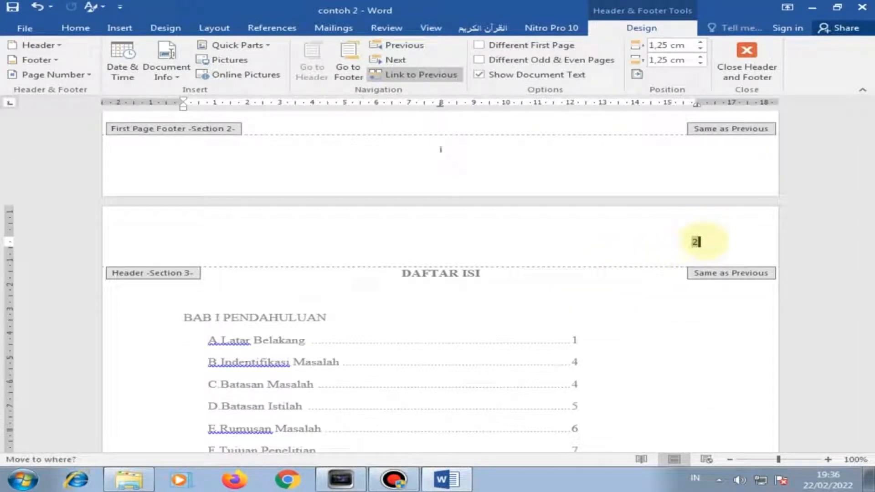
double_click(695, 242)
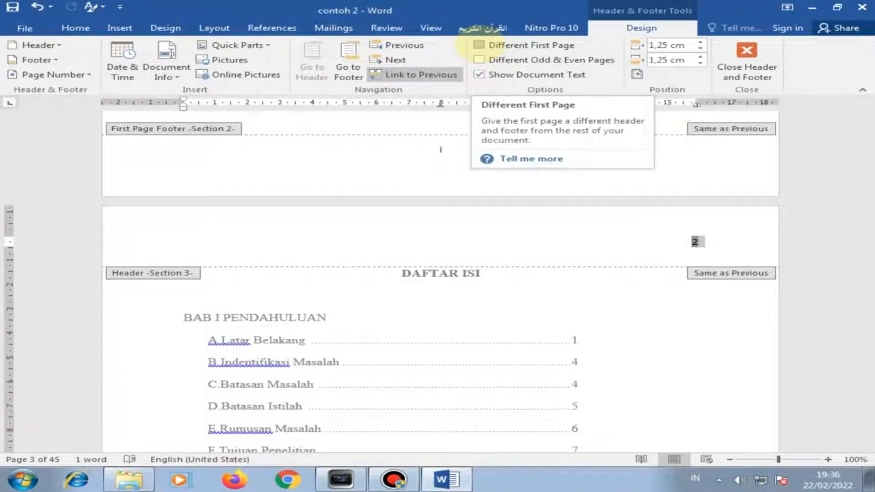
click(479, 45)
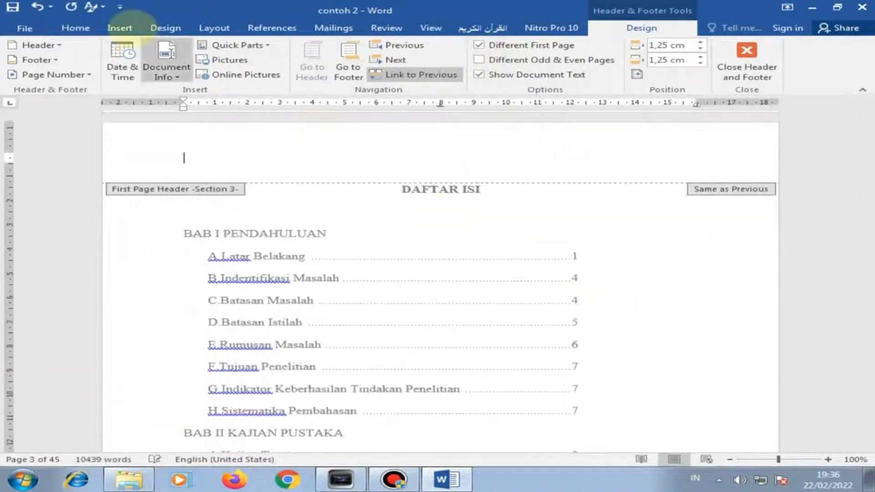
- Insert a centred page number at the bottom of the DAFTAR ISI page
click(119, 27)
click(576, 74)
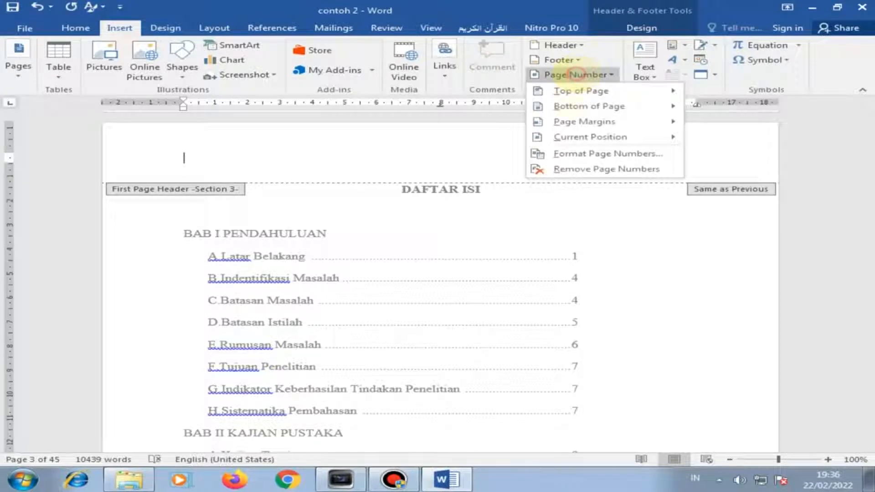
mouse_move(577, 106)
click(383, 201)
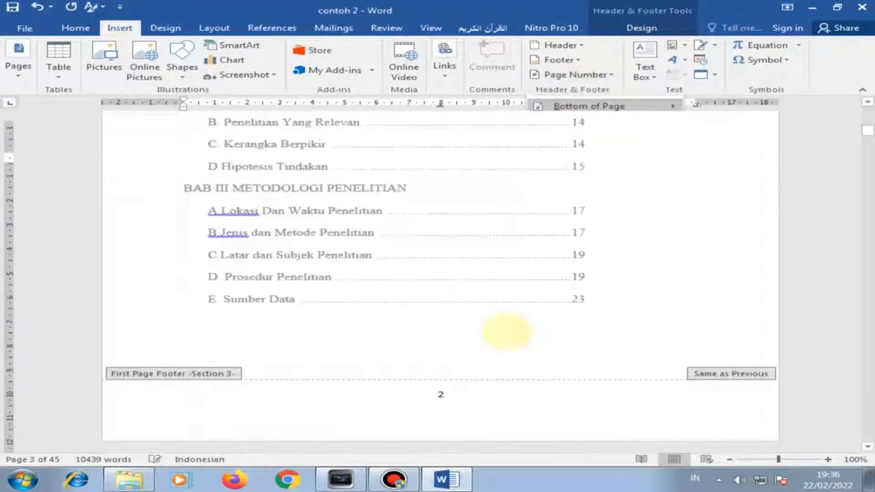
- Format the DAFTAR ISI section's page numbers as i, ii, iii starting at ii, and close the header and footer
scroll(493, 319, up, 2)
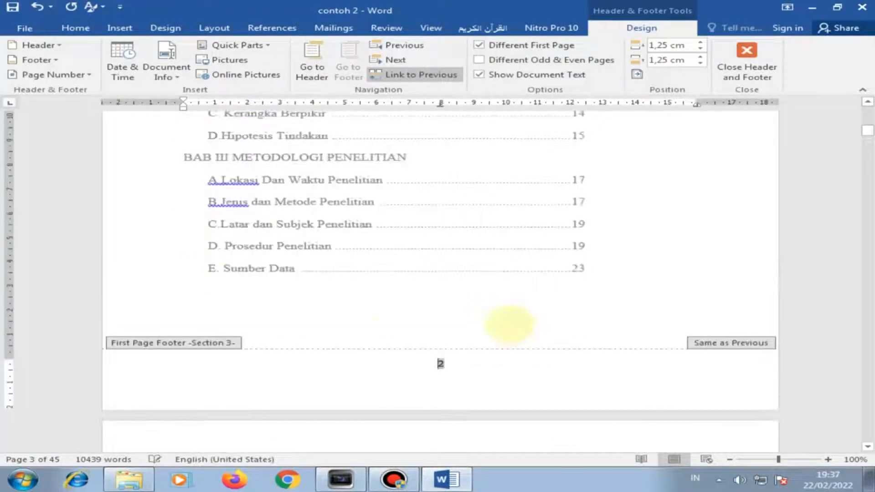
scroll(528, 274, up, 8)
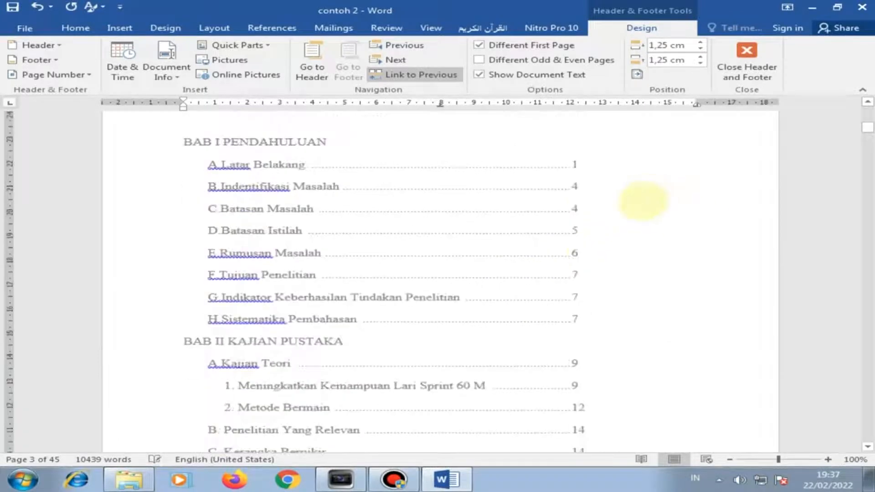
scroll(642, 191, down, 3)
scroll(729, 141, up, 5)
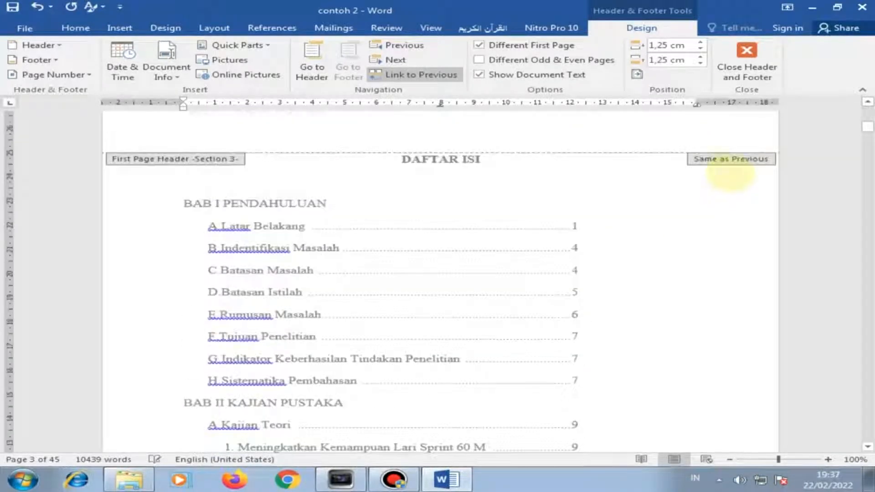
scroll(501, 315, down, 6)
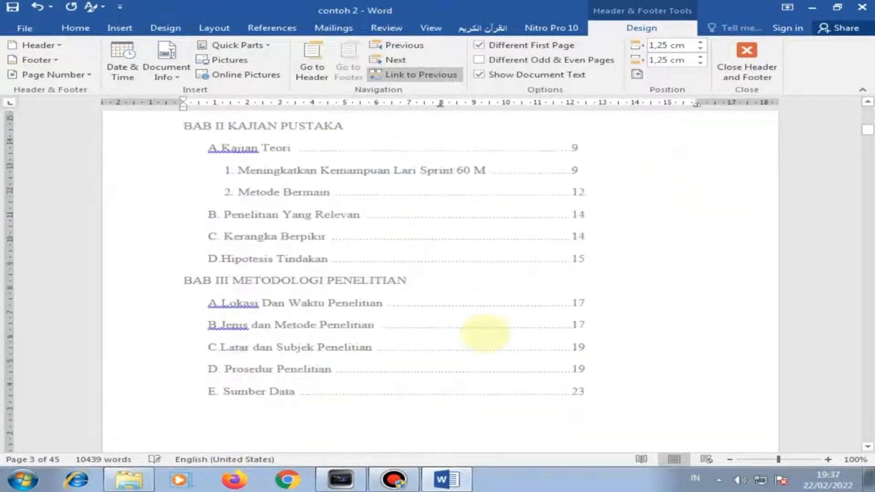
scroll(485, 332, down, 5)
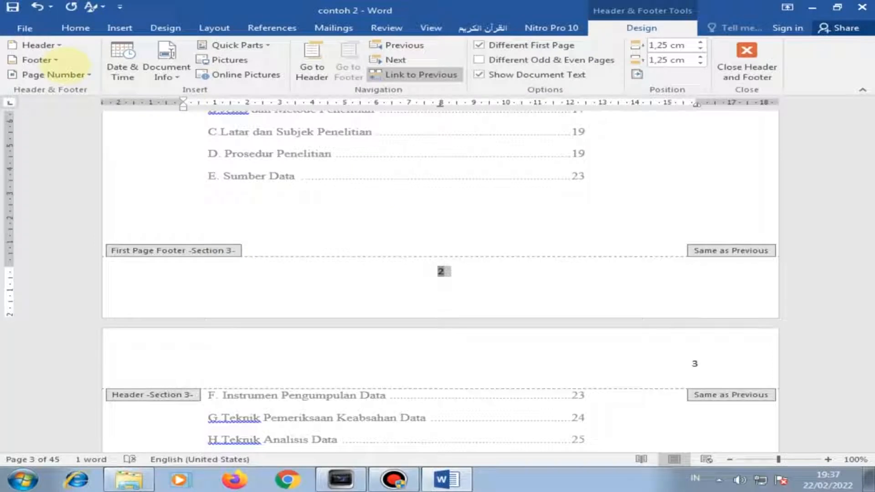
click(64, 74)
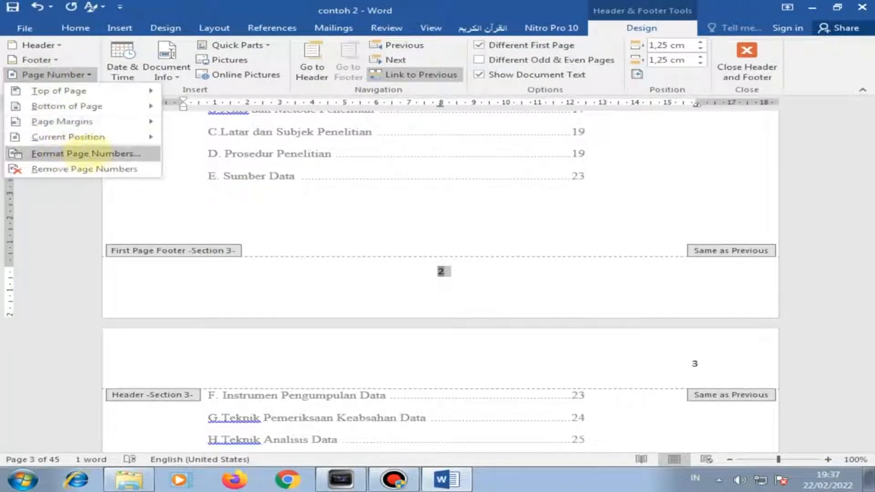
click(85, 153)
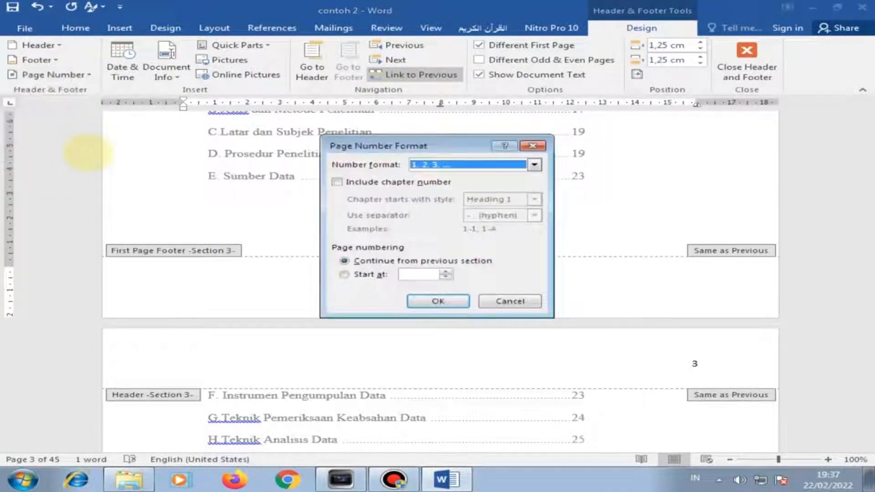
click(452, 163)
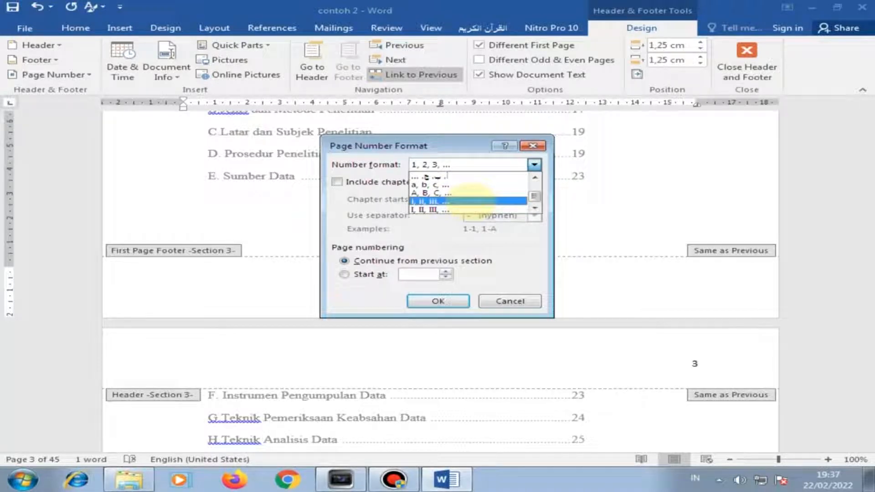
click(469, 200)
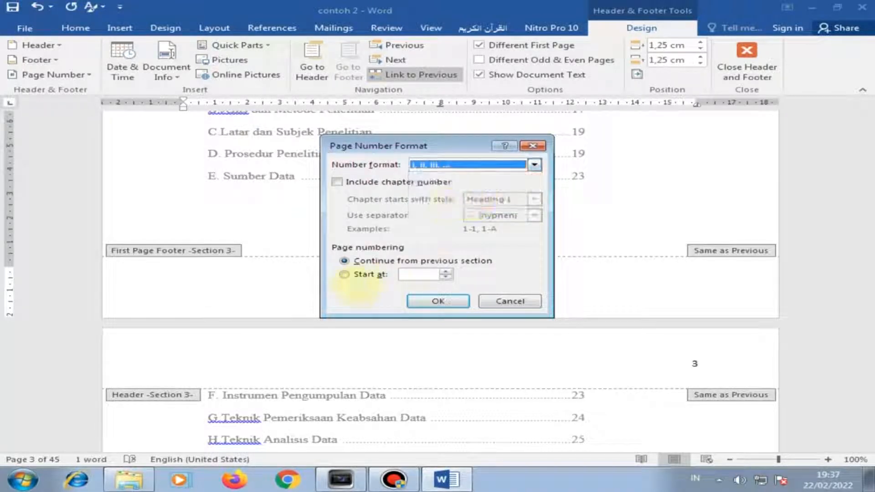
click(344, 275)
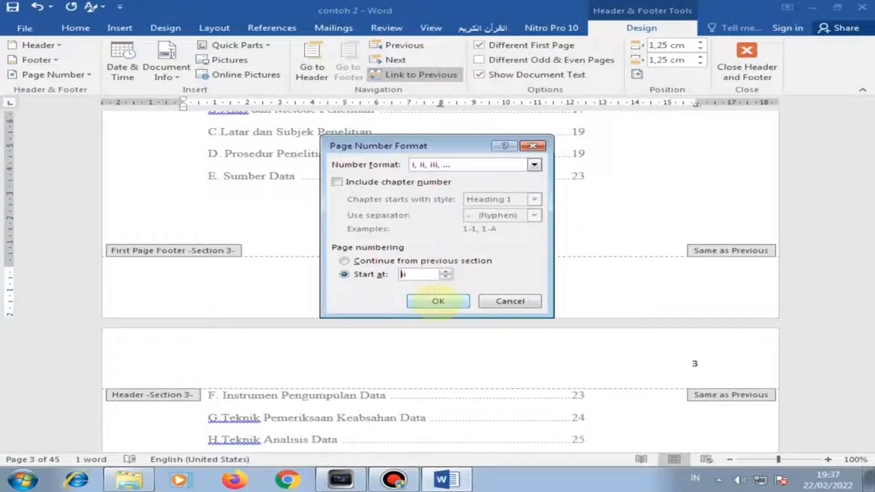
click(437, 301)
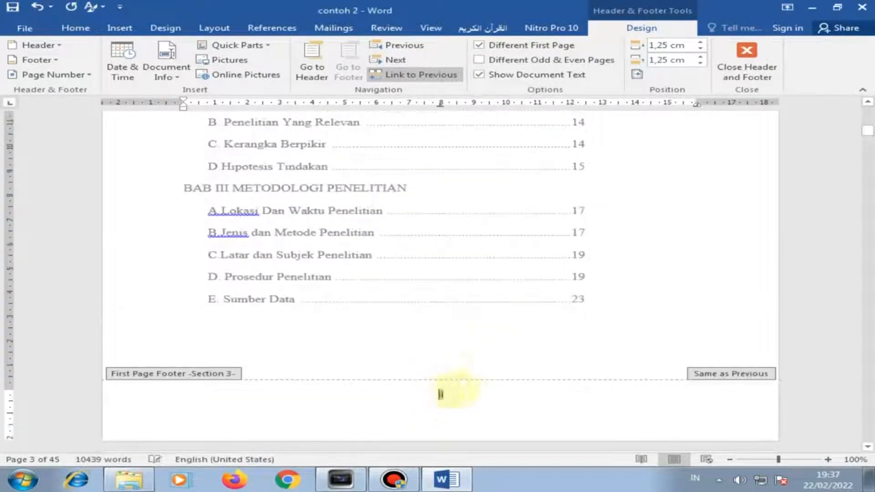
double_click(486, 367)
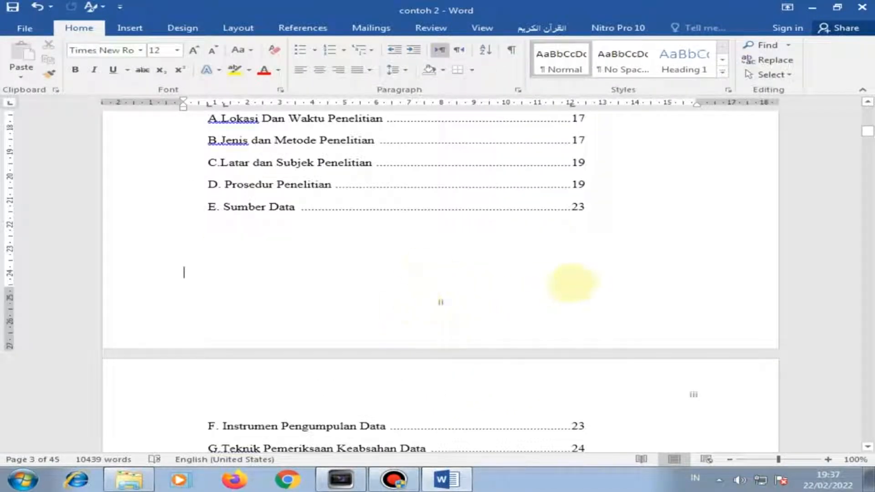
scroll(574, 273, up, 5)
scroll(577, 275, up, 15)
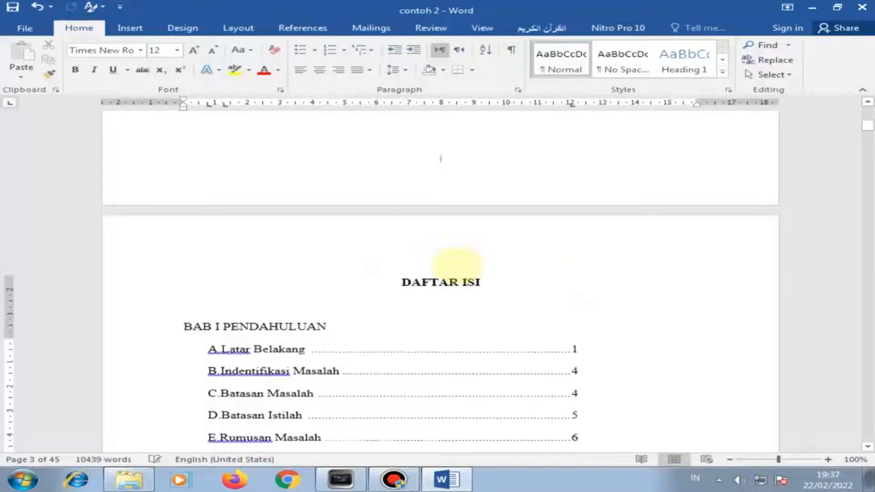
scroll(477, 274, up, 4)
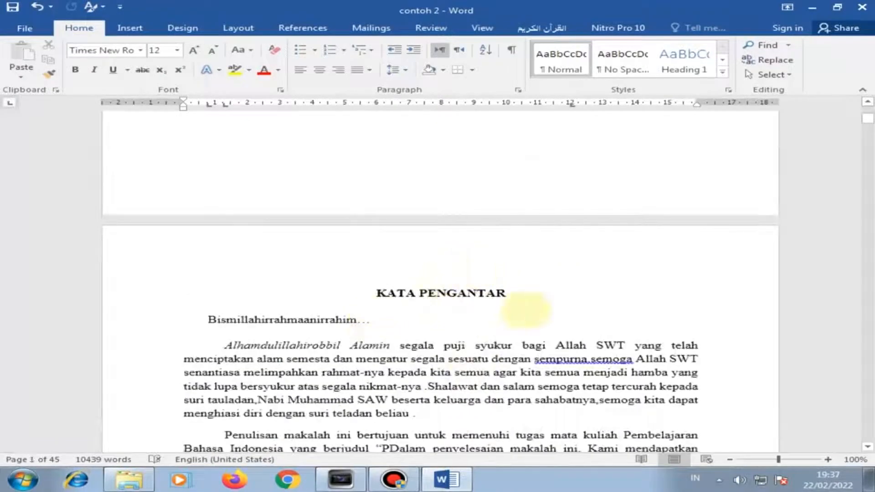
- Check the page numbers from the KATA PENGANTAR page through DAFTAR ISI to the start of BAB I
scroll(527, 310, down, 8)
scroll(492, 362, up, 2)
scroll(495, 360, up, 4)
scroll(496, 358, down, 11)
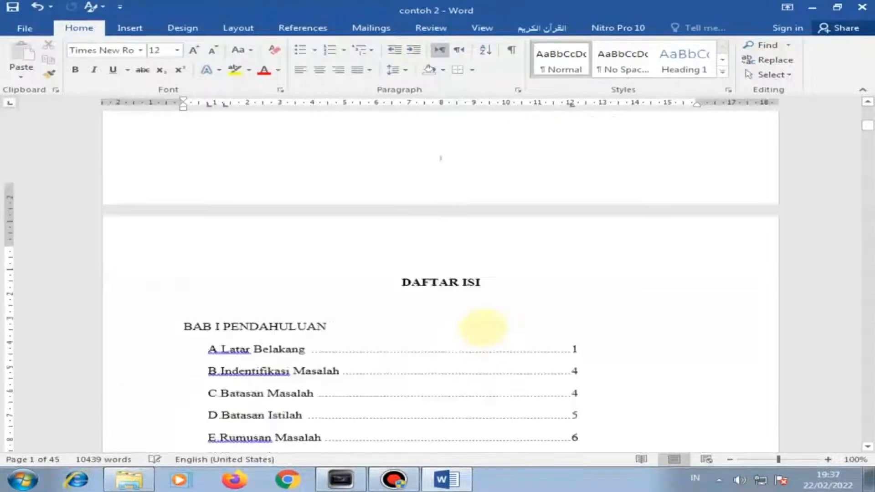
scroll(482, 324, down, 8)
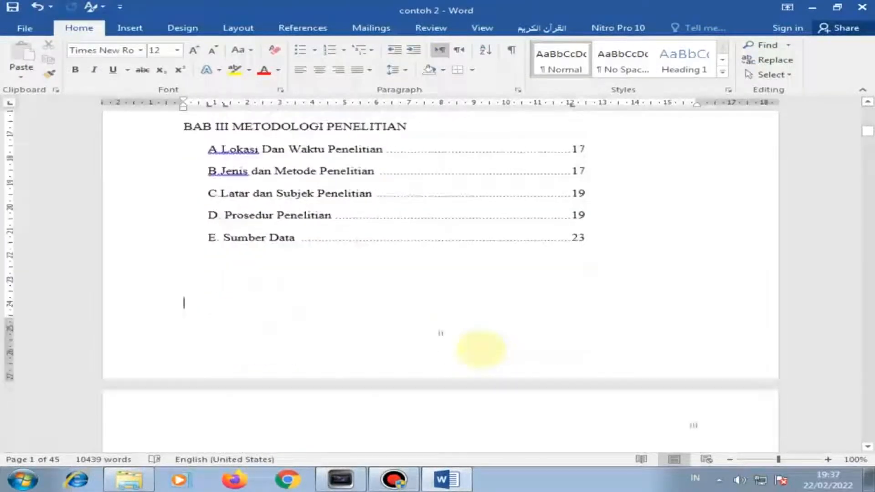
scroll(586, 328, down, 3)
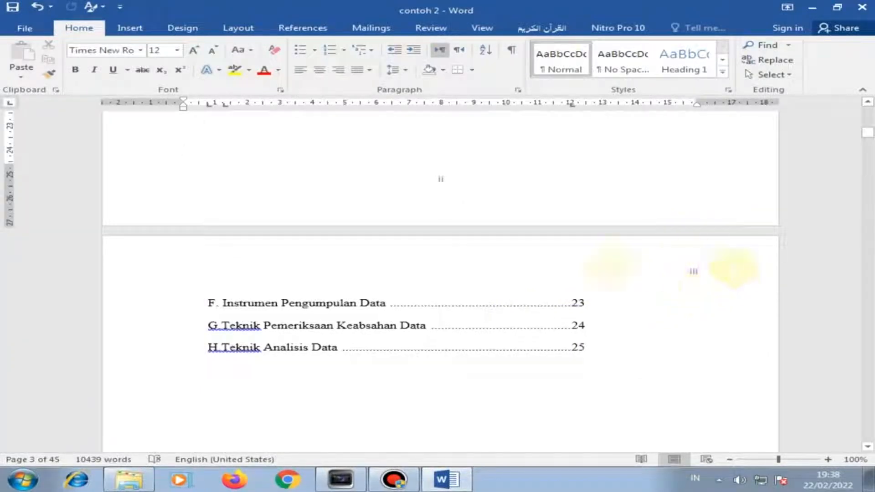
scroll(711, 287, down, 2)
scroll(681, 322, down, 15)
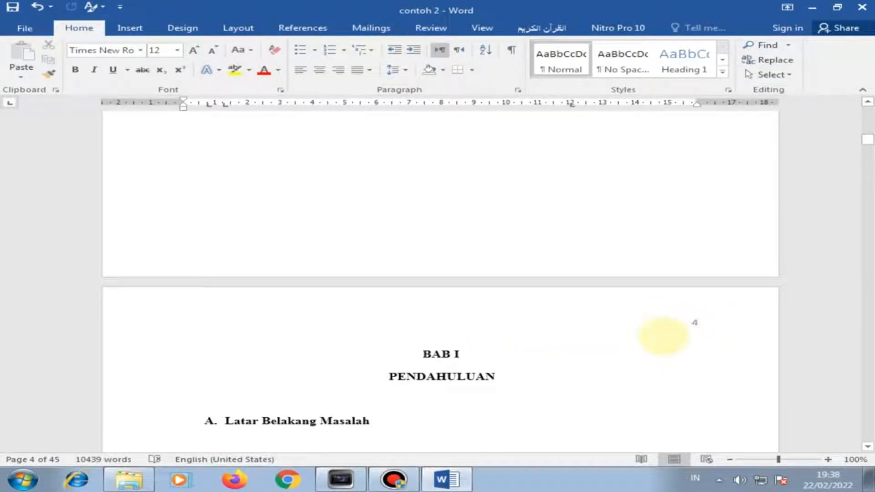
scroll(546, 363, down, 2)
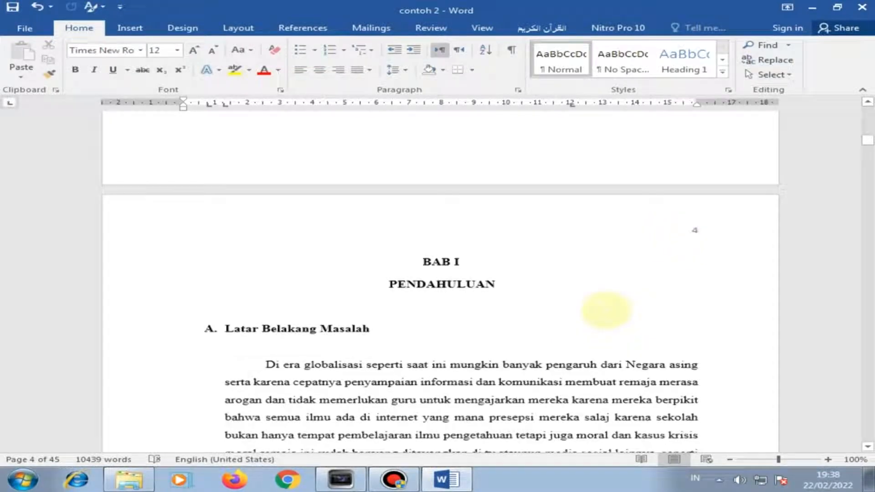
scroll(455, 387, down, 20)
scroll(444, 420, down, 2)
scroll(606, 369, up, 20)
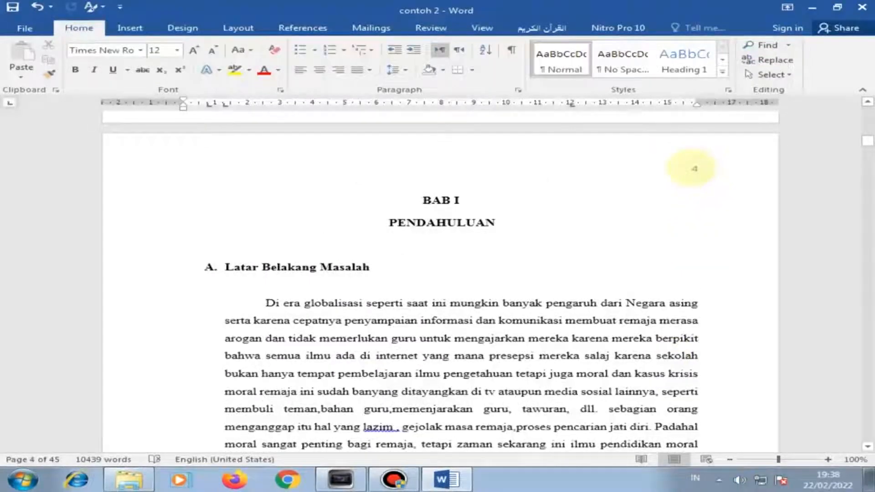
- Open the header of the BAB I PENDAHULUAN page and turn on Different First Page for its section
double_click(692, 169)
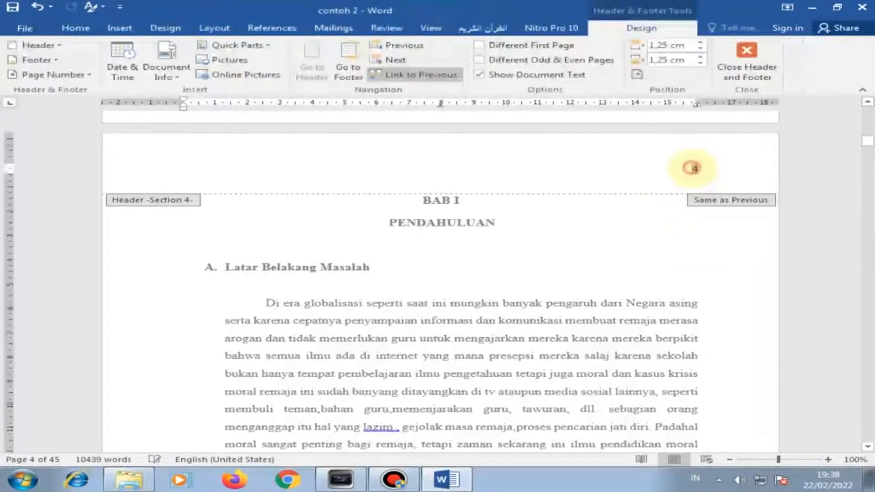
double_click(694, 169)
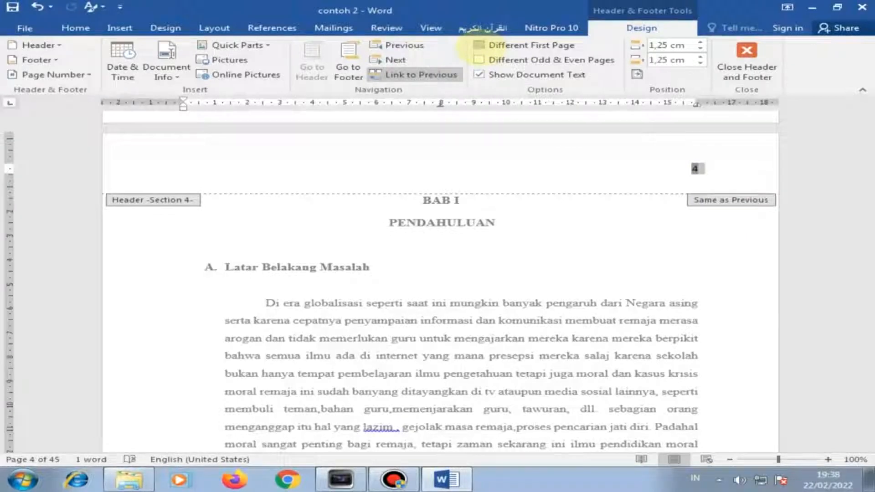
click(478, 45)
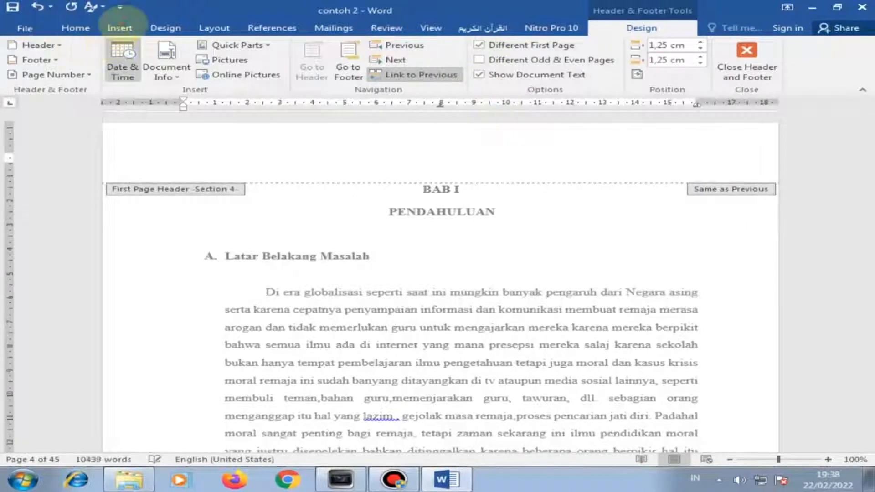
- Insert a centred page number at the bottom of the first BAB I page
click(120, 27)
click(576, 74)
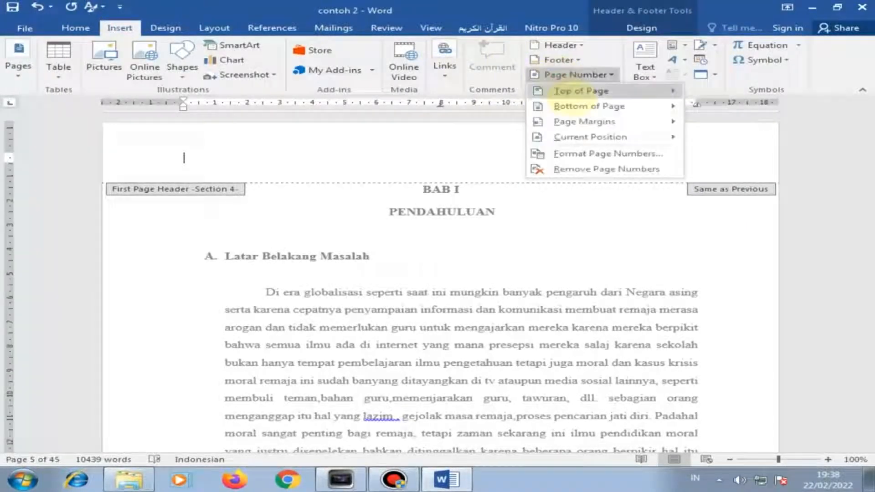
mouse_move(587, 106)
click(420, 207)
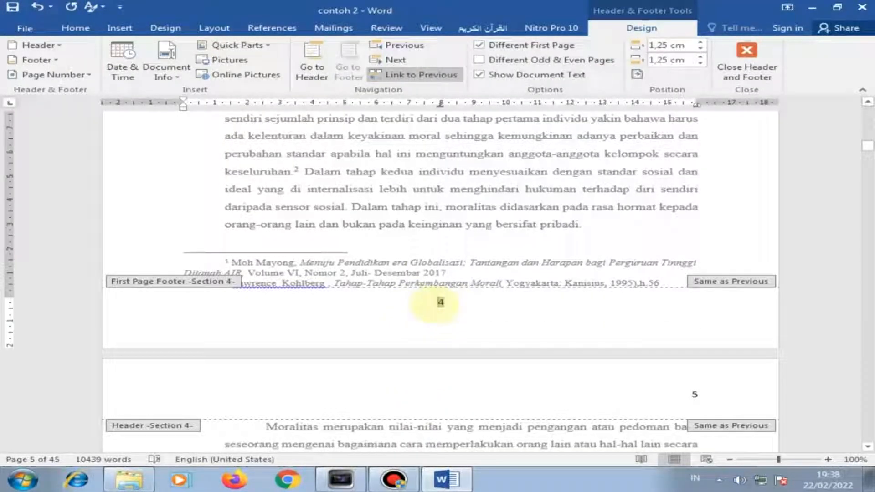
- Set the BAB I section's page numbering to start at 1, and close the header and footer
double_click(441, 302)
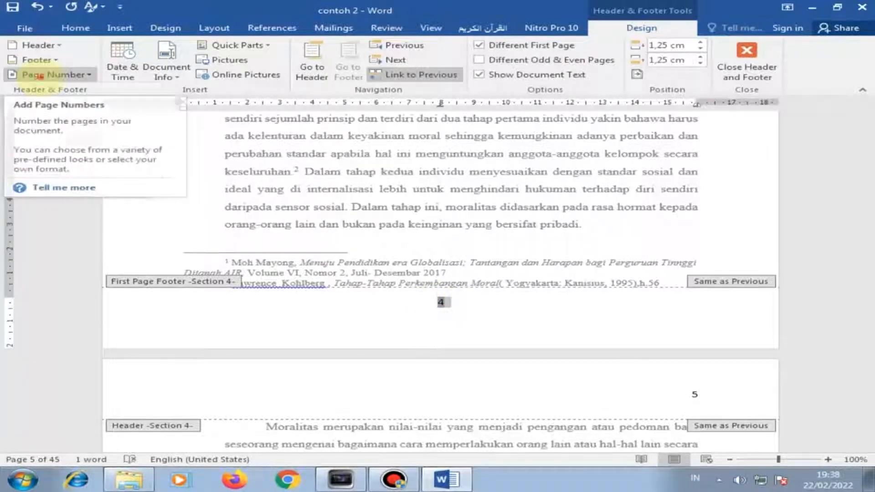
click(45, 74)
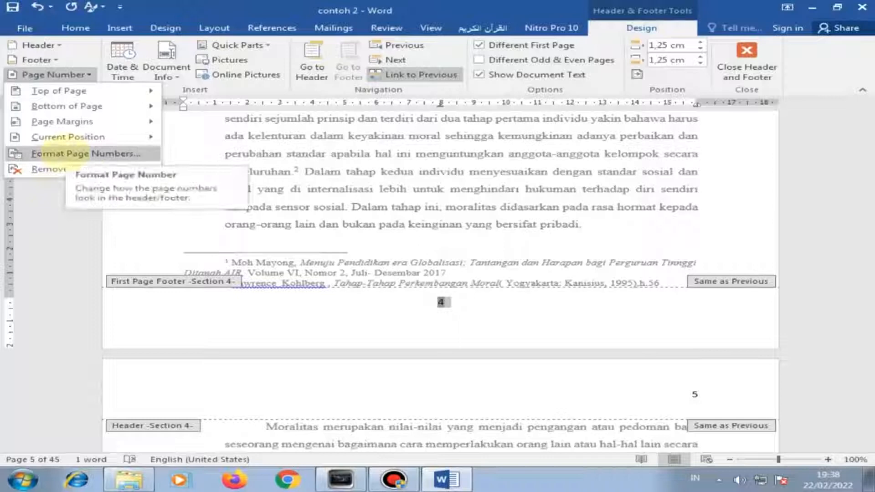
click(66, 153)
click(364, 274)
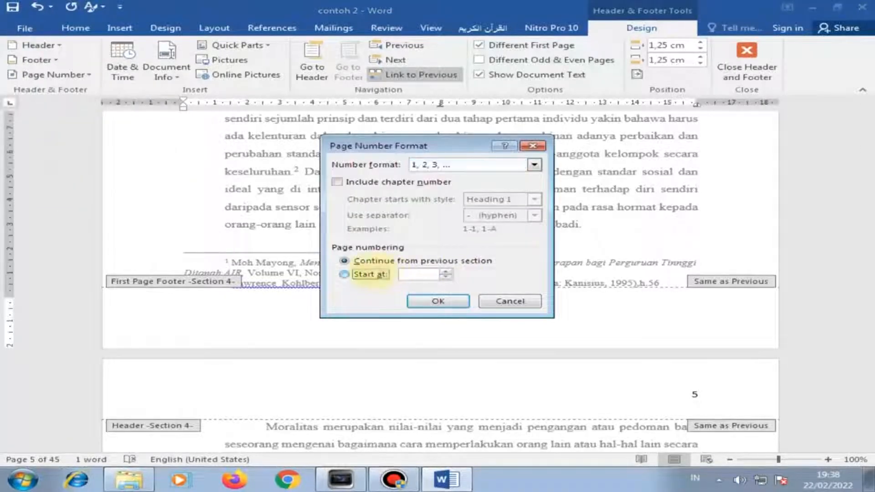
click(436, 301)
double_click(592, 228)
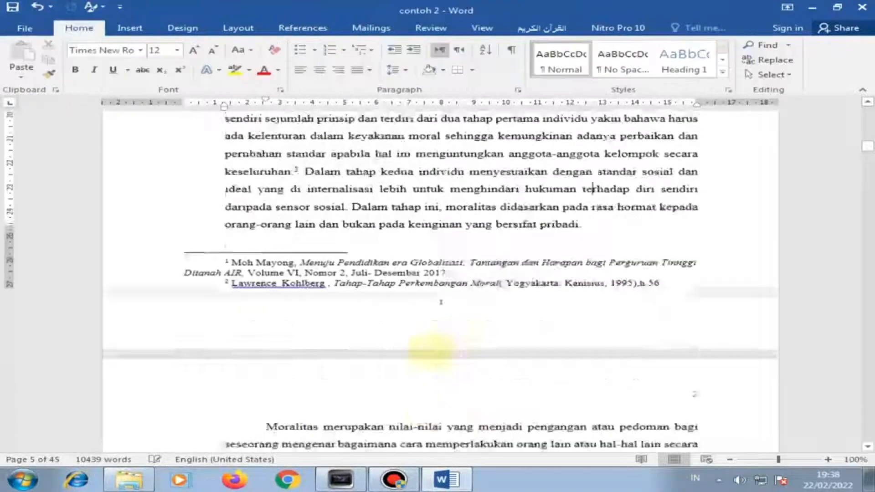
- Examine the page number placement on the first two pages of BAB I
scroll(430, 351, down, 1)
scroll(506, 234, up, 5)
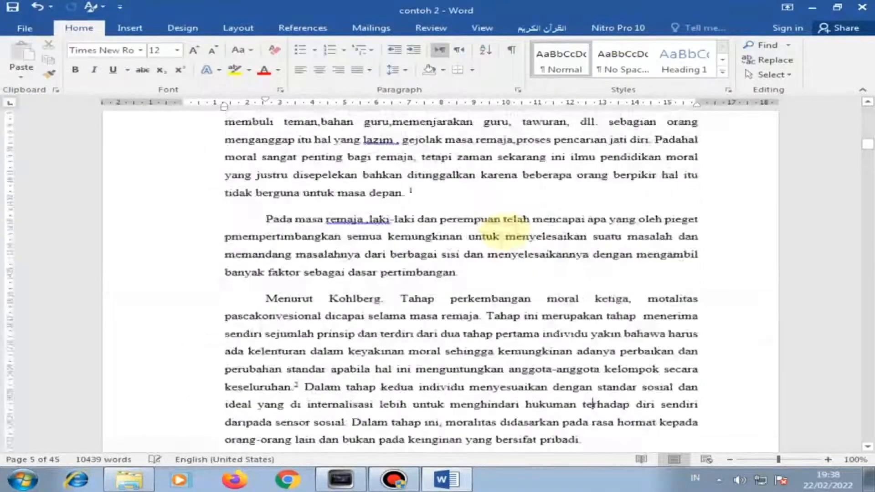
scroll(506, 233, up, 8)
scroll(597, 303, down, 3)
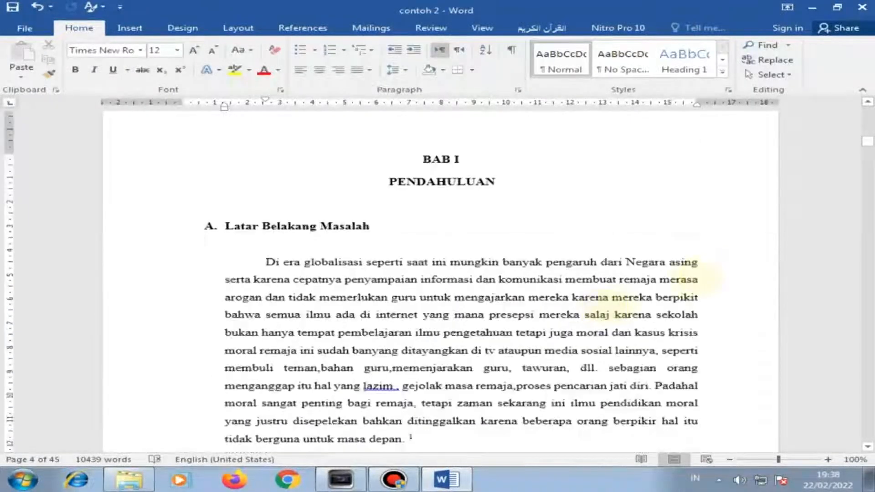
scroll(741, 218, up, 2)
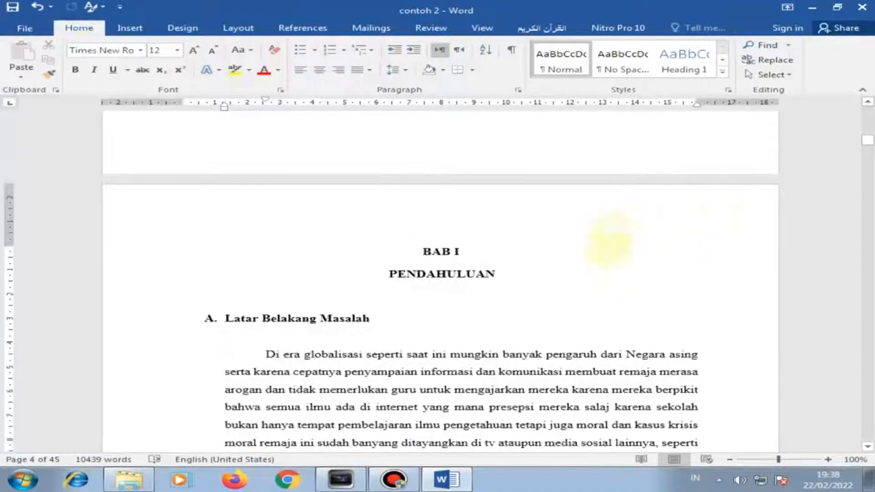
scroll(545, 315, down, 15)
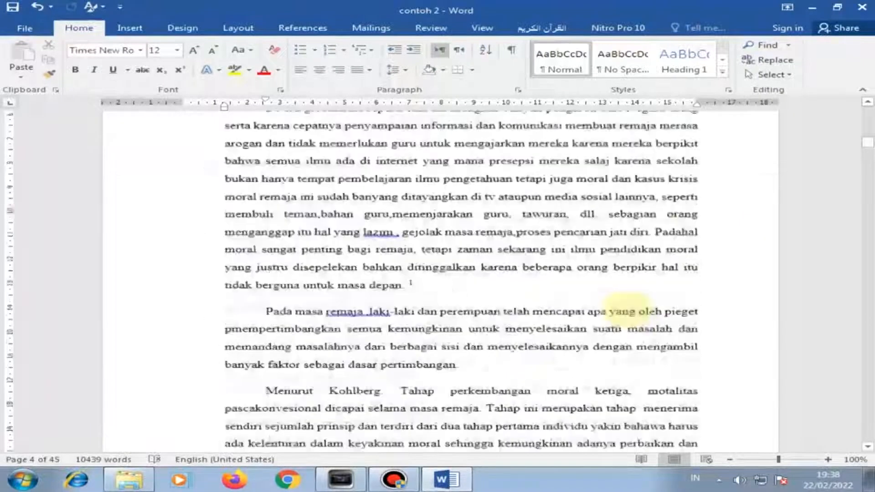
scroll(661, 374, down, 2)
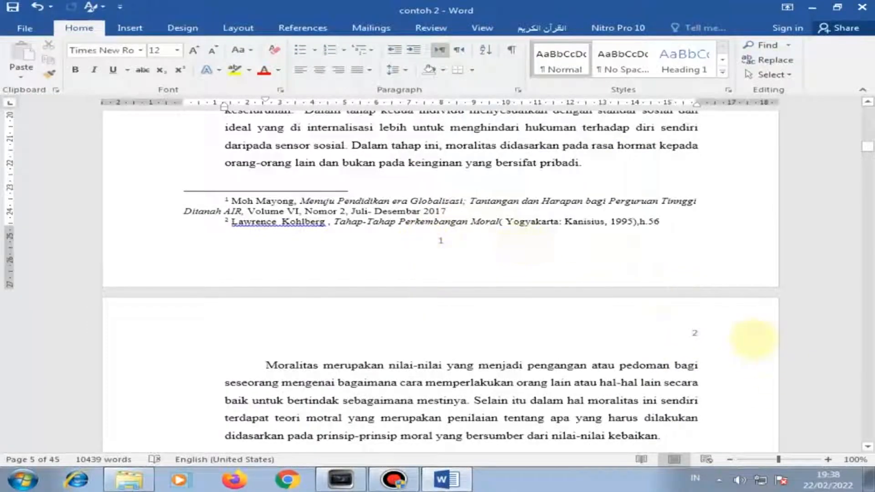
scroll(749, 360, down, 7)
scroll(713, 220, up, 5)
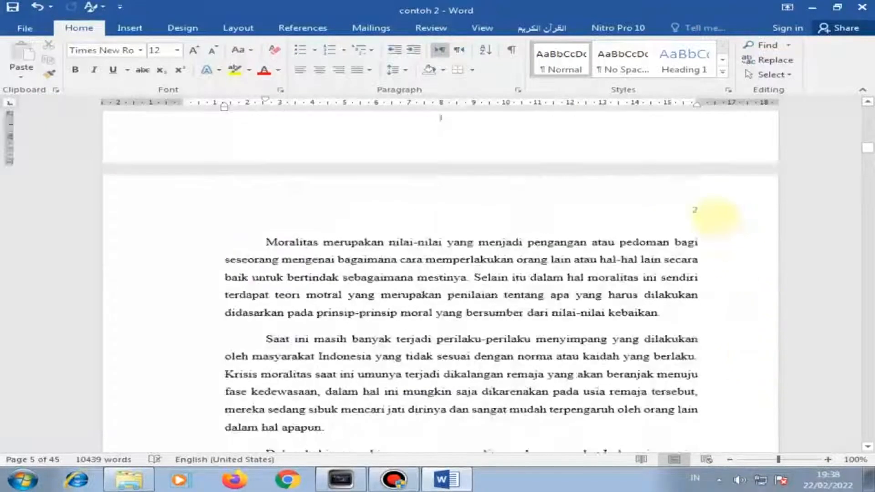
scroll(711, 250, down, 5)
scroll(729, 287, up, 6)
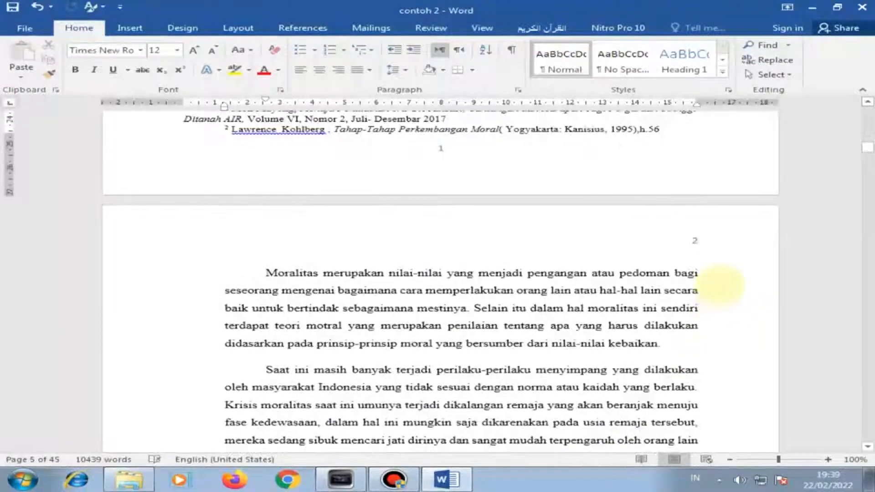
- Check the page numbers on the remaining BAB I pages and at the start of BAB II
scroll(724, 283, down, 18)
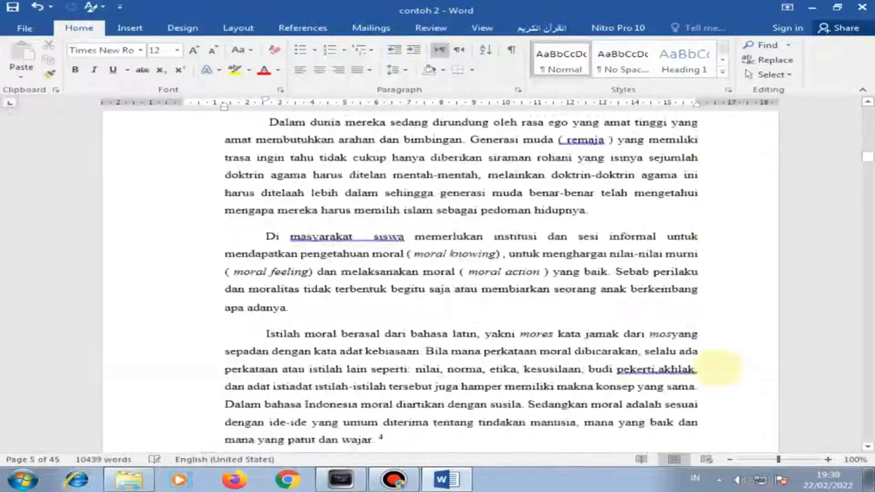
scroll(720, 367, down, 20)
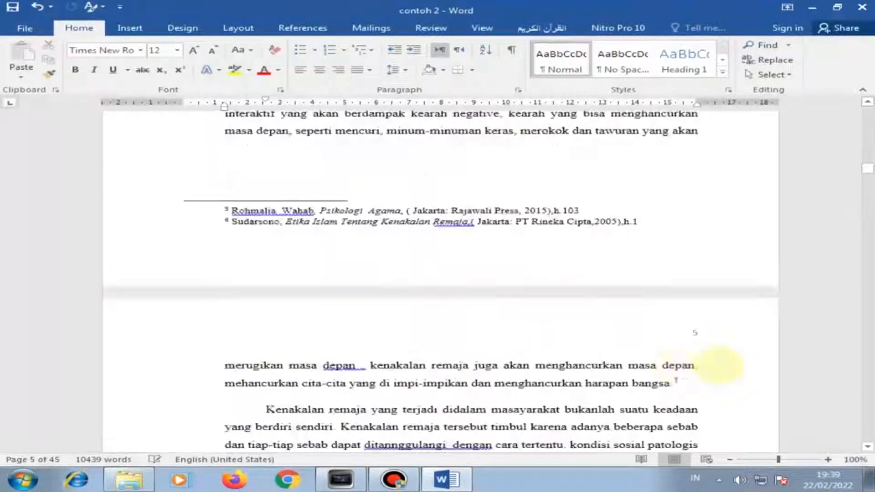
scroll(679, 367, down, 6)
scroll(679, 366, up, 15)
scroll(679, 367, down, 20)
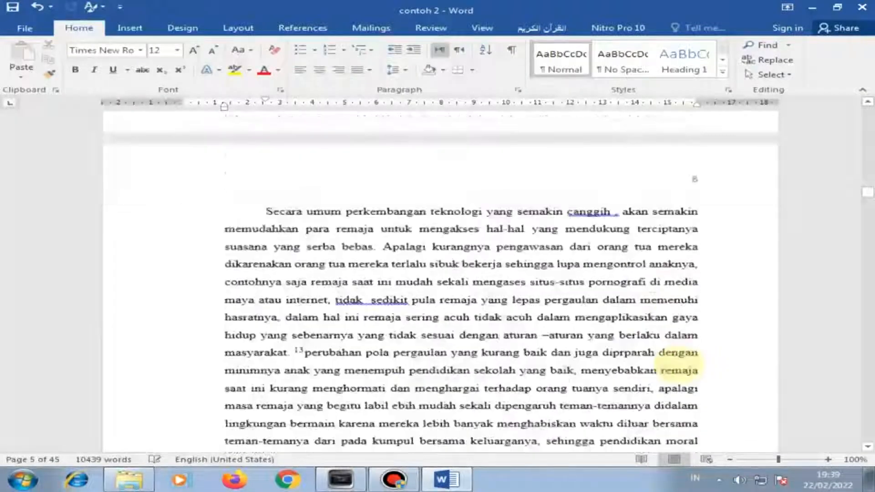
scroll(688, 360, down, 20)
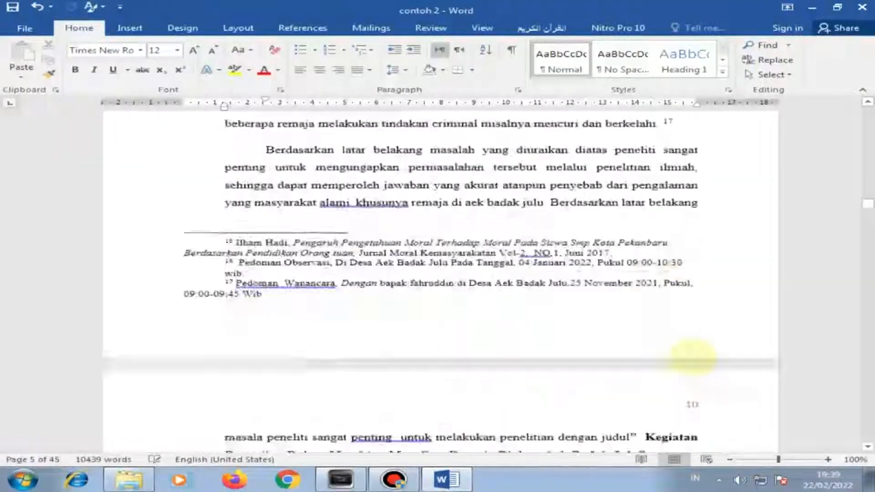
scroll(693, 357, down, 15)
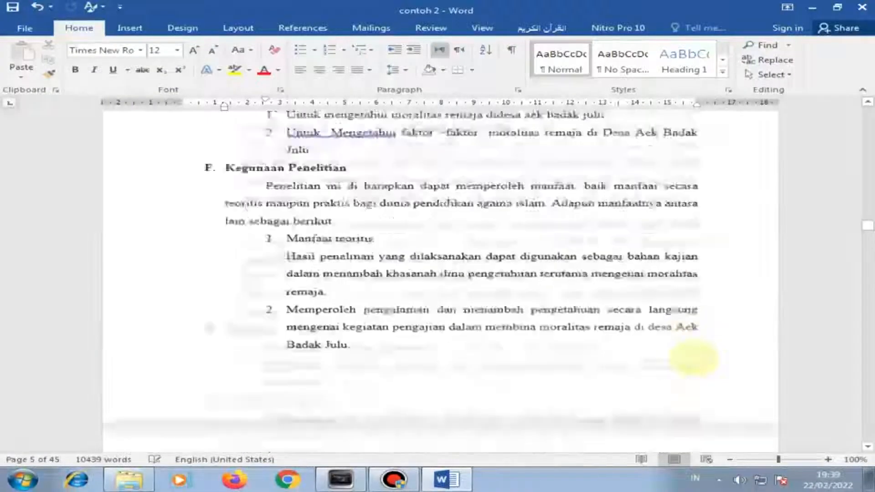
scroll(693, 359, down, 10)
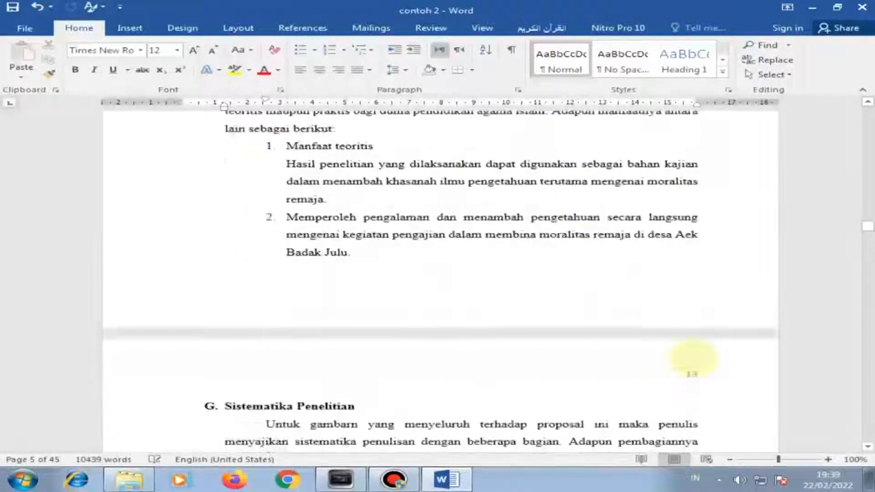
scroll(694, 357, down, 8)
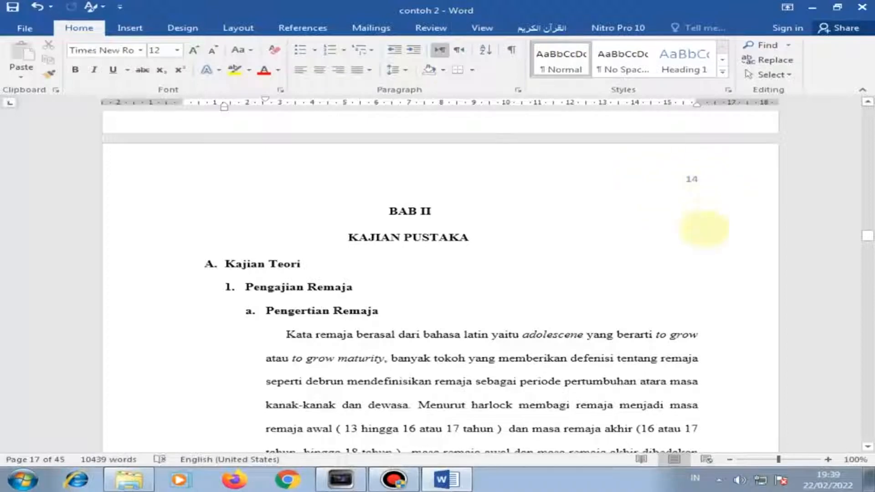
scroll(713, 244, up, 8)
scroll(720, 298, up, 3)
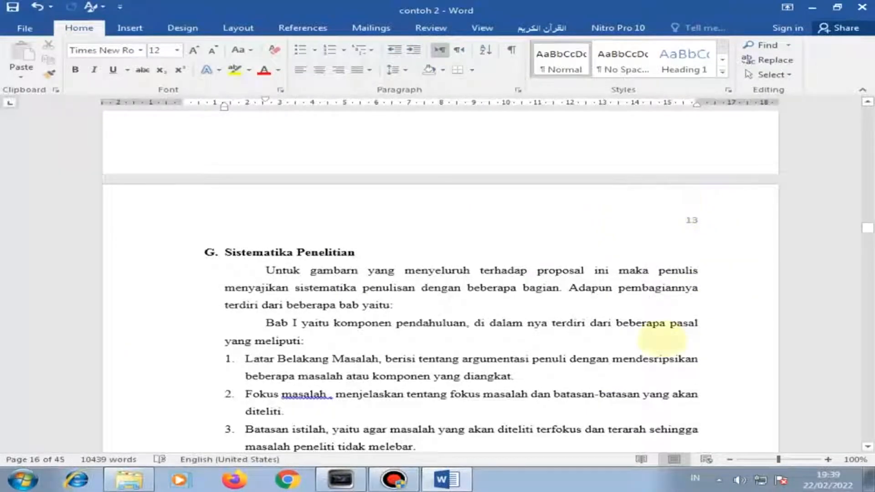
scroll(664, 327, down, 15)
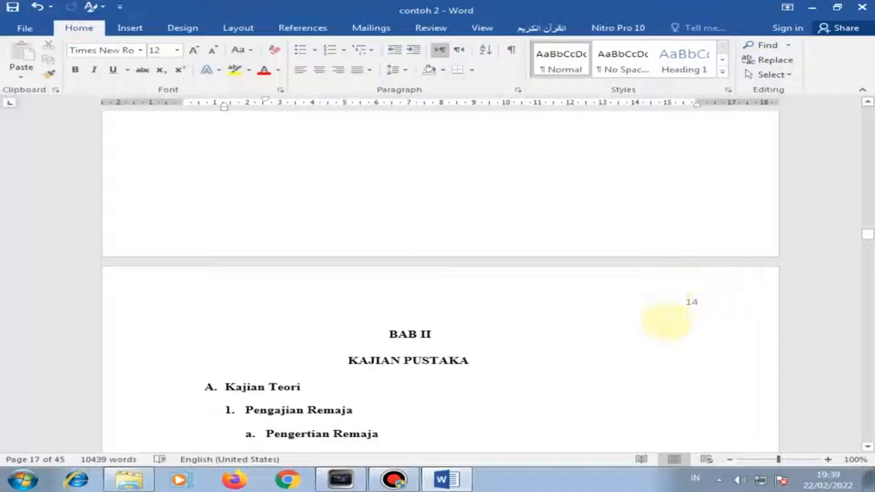
scroll(460, 342, down, 10)
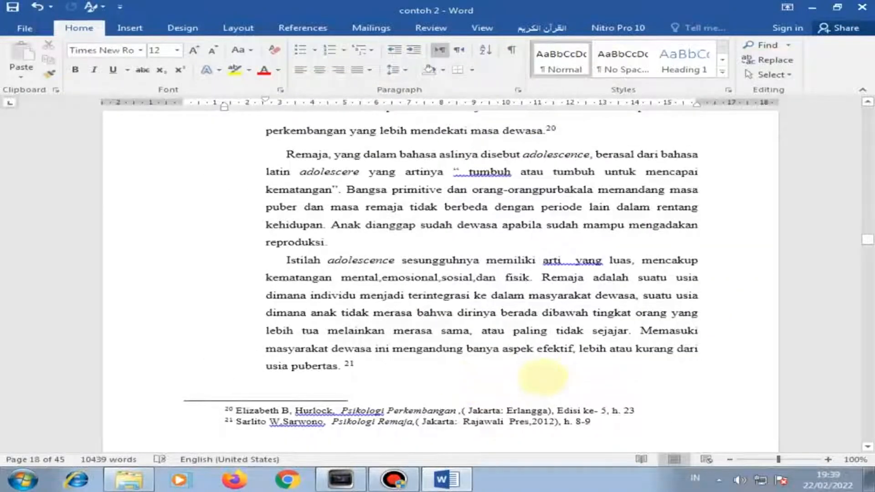
- Give the BAB II section a different first page header and footer
scroll(628, 309, up, 10)
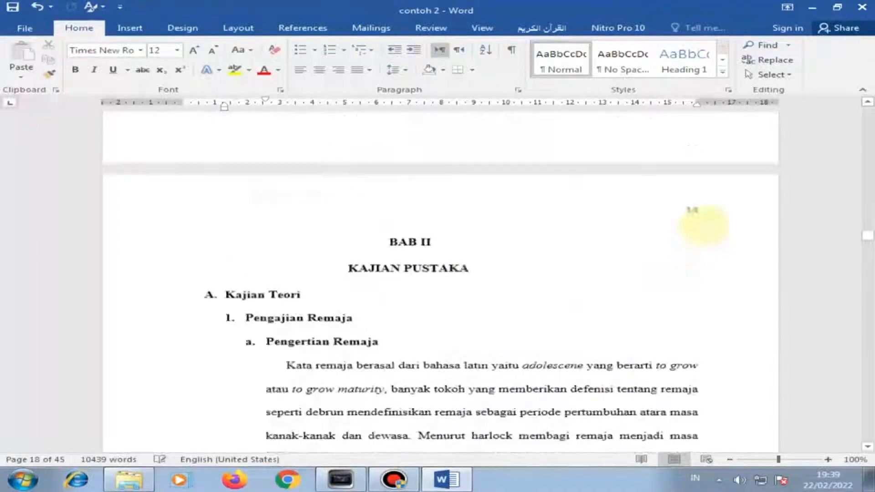
double_click(686, 210)
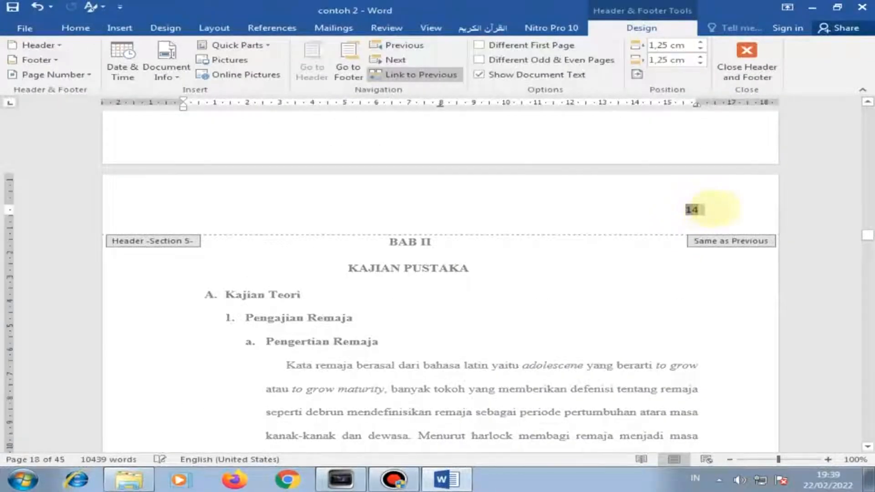
double_click(729, 209)
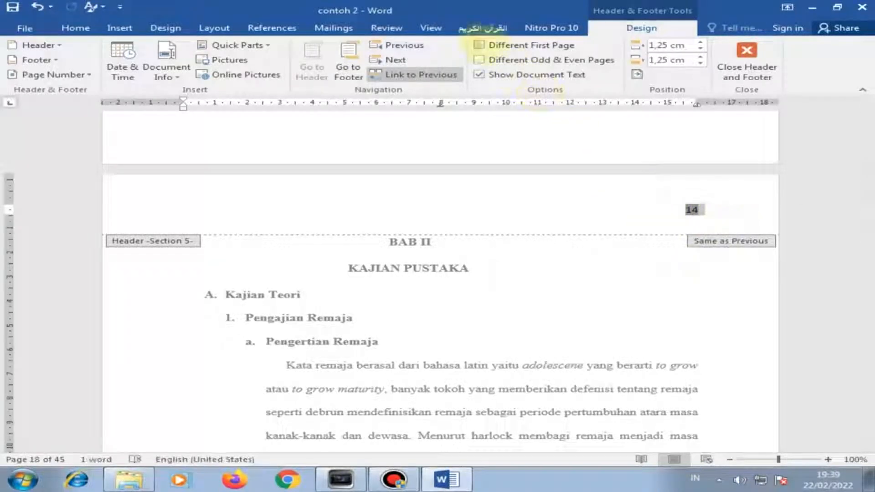
click(478, 44)
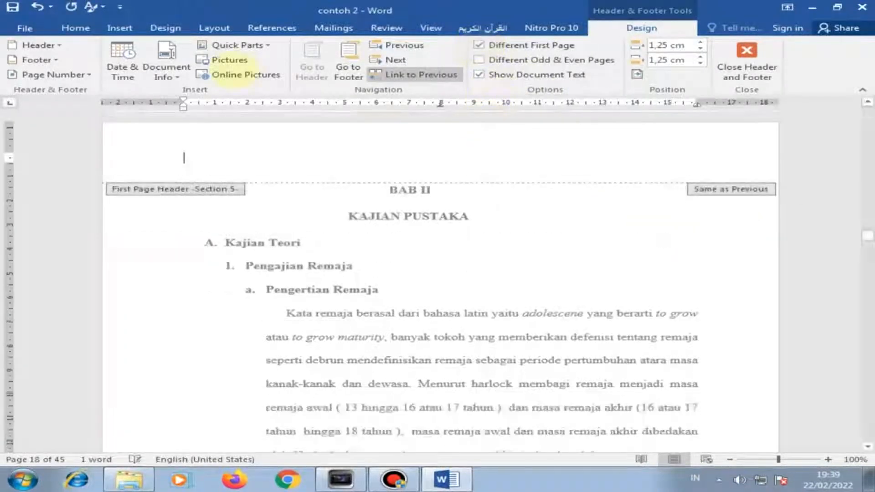
- Insert a centred Plain Number 2 page number at the bottom of the first BAB II page, and close the header and footer
click(120, 27)
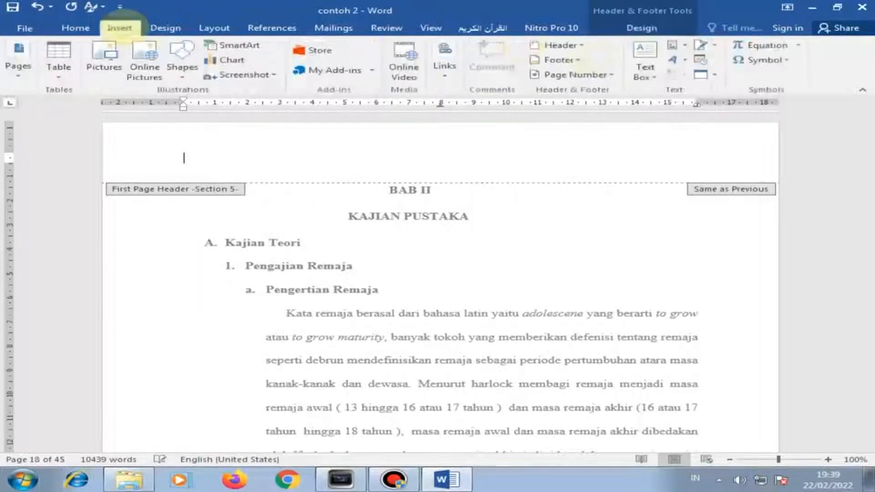
click(565, 74)
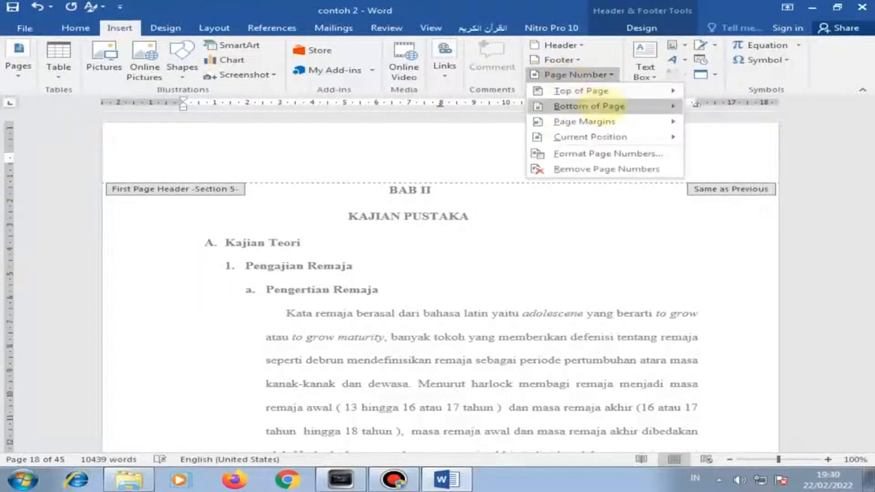
mouse_move(588, 105)
click(379, 212)
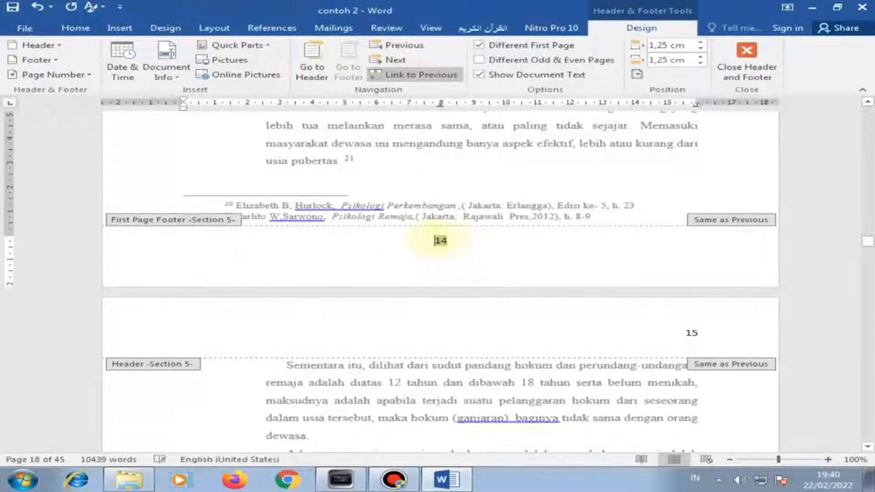
click(747, 69)
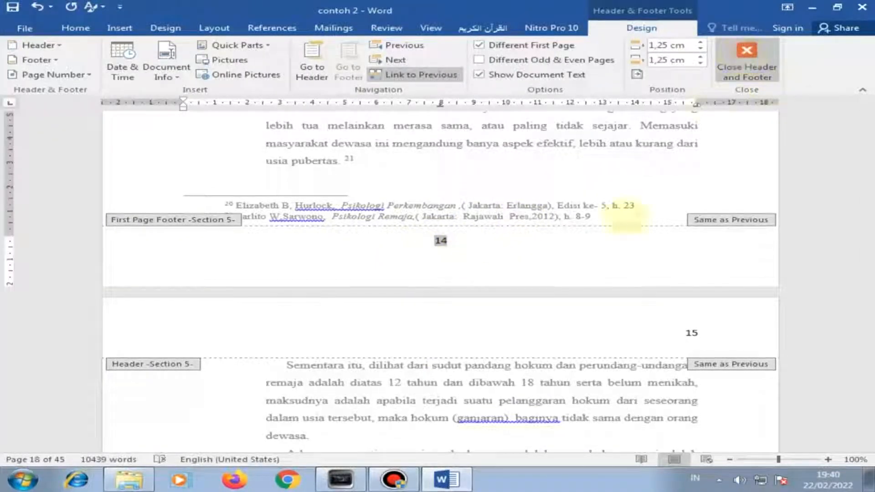
- Check the page number placement on the BAB II pages and at the start of BAB III
scroll(528, 305, down, 15)
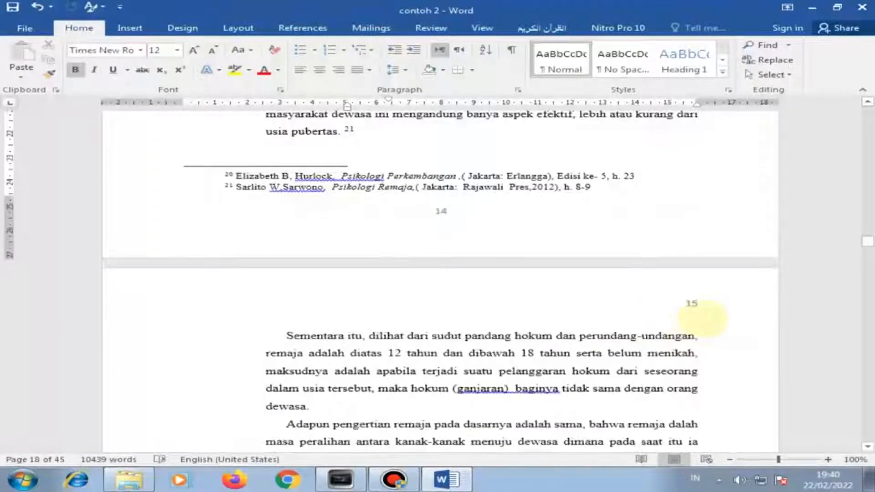
scroll(703, 319, down, 15)
scroll(638, 319, down, 20)
scroll(638, 310, down, 20)
scroll(638, 319, down, 20)
scroll(601, 340, down, 20)
scroll(622, 326, down, 20)
scroll(625, 326, down, 20)
scroll(630, 326, down, 20)
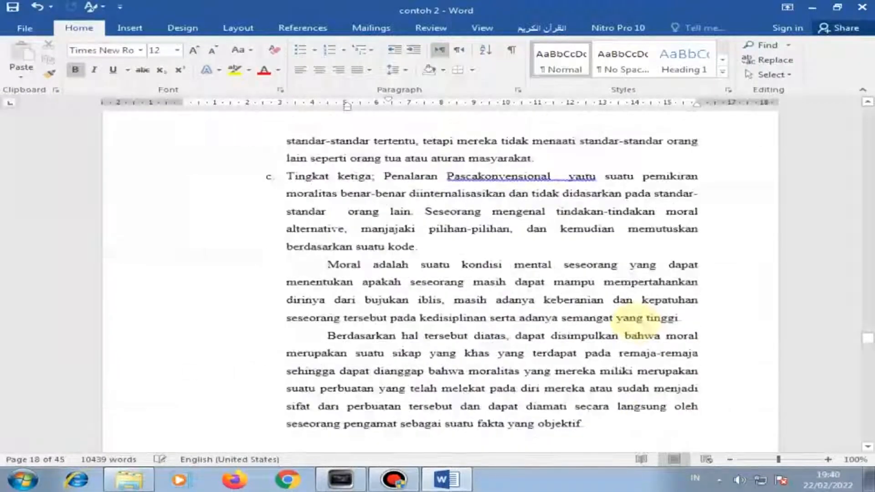
scroll(647, 317, down, 20)
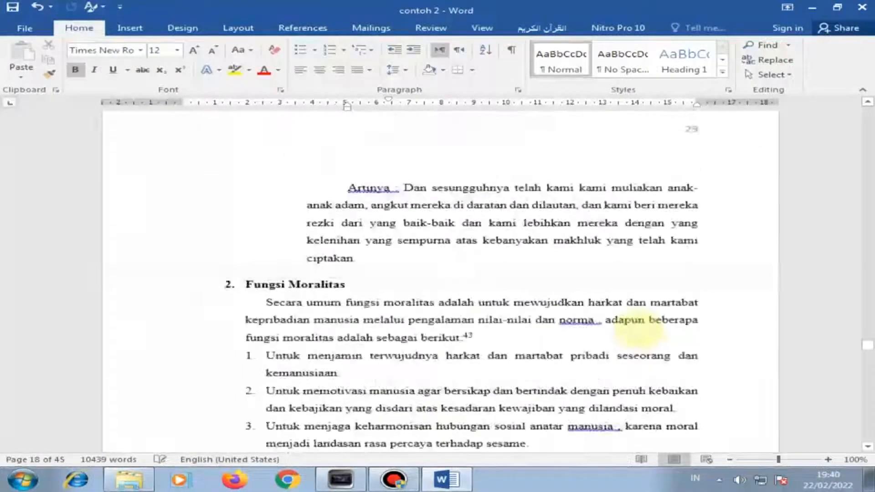
scroll(642, 329, down, 20)
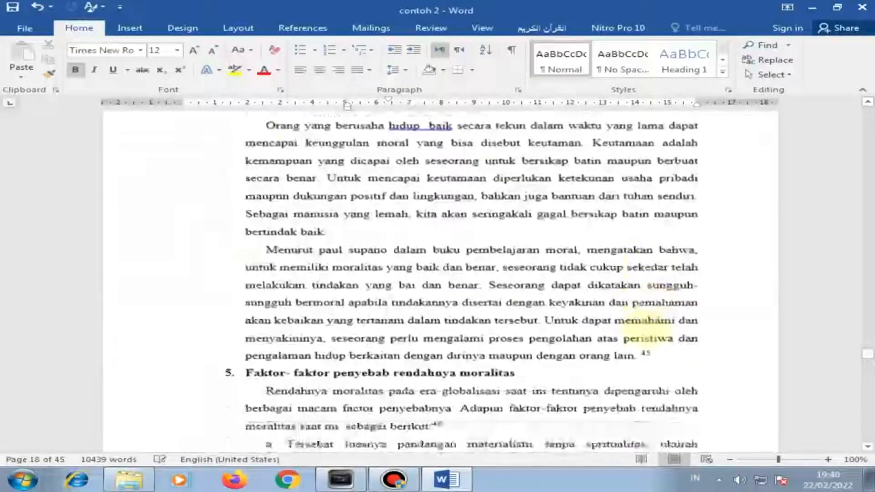
scroll(645, 329, down, 20)
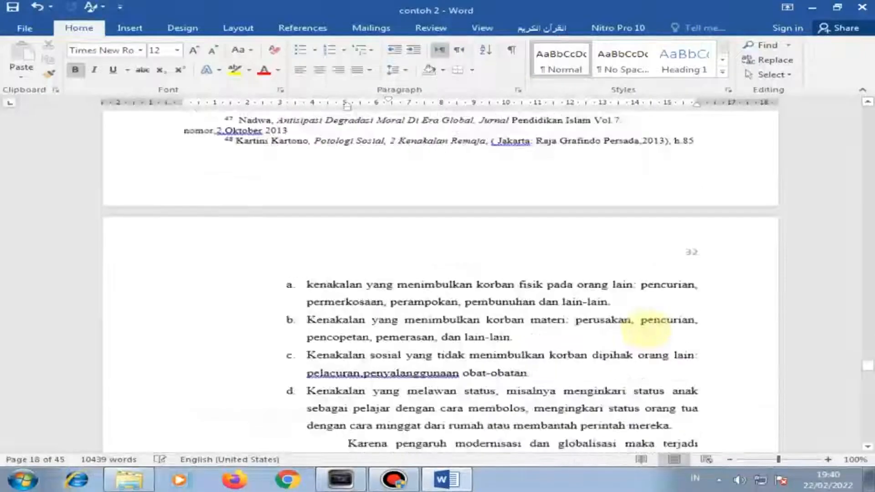
scroll(647, 317, down, 20)
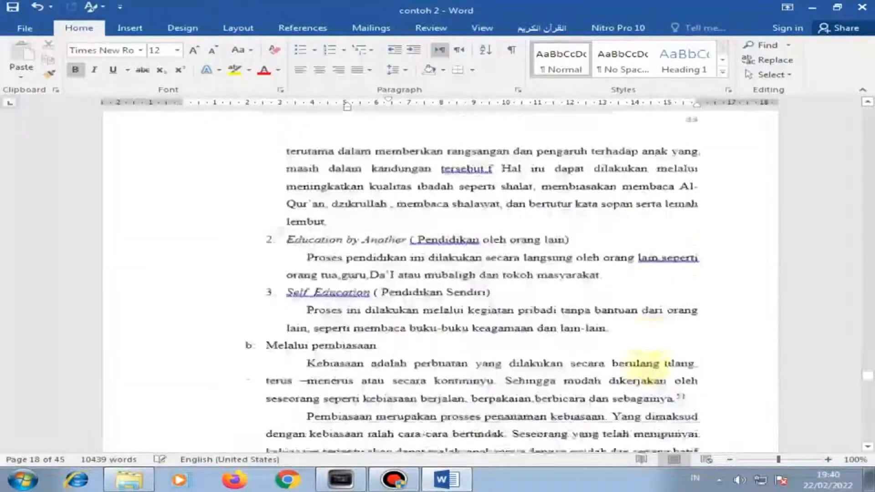
scroll(647, 368, down, 20)
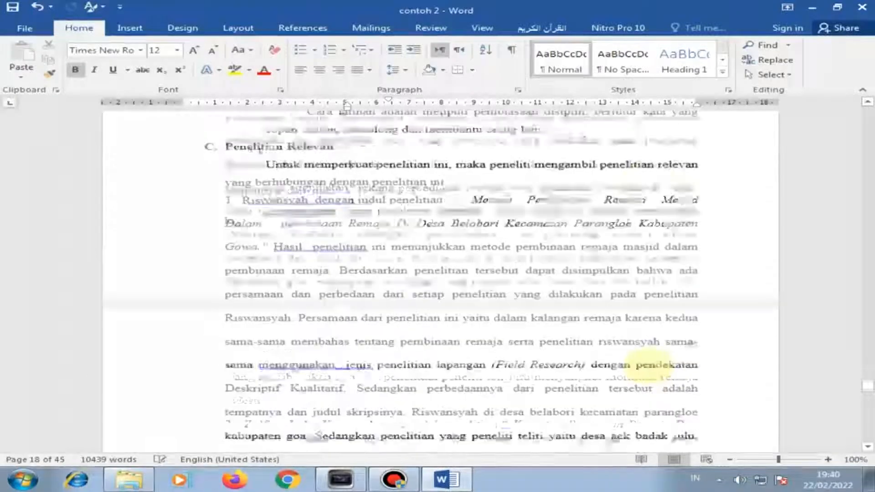
scroll(647, 363, down, 12)
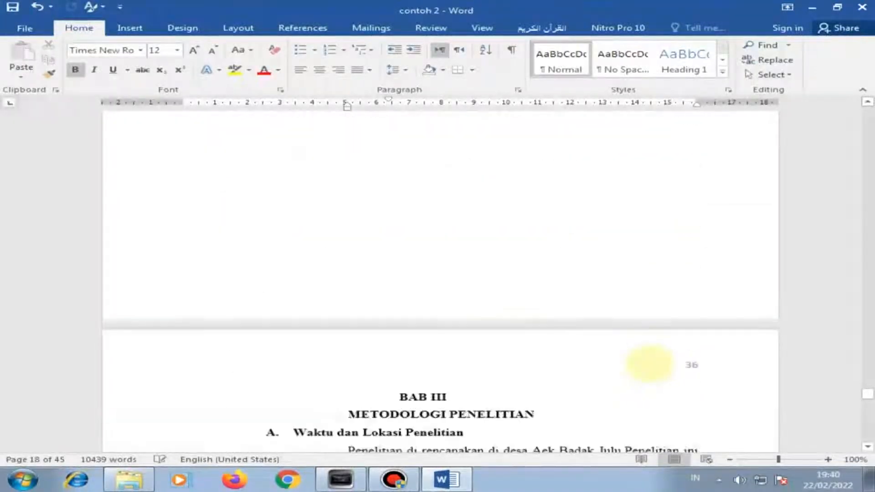
scroll(479, 339, down, 3)
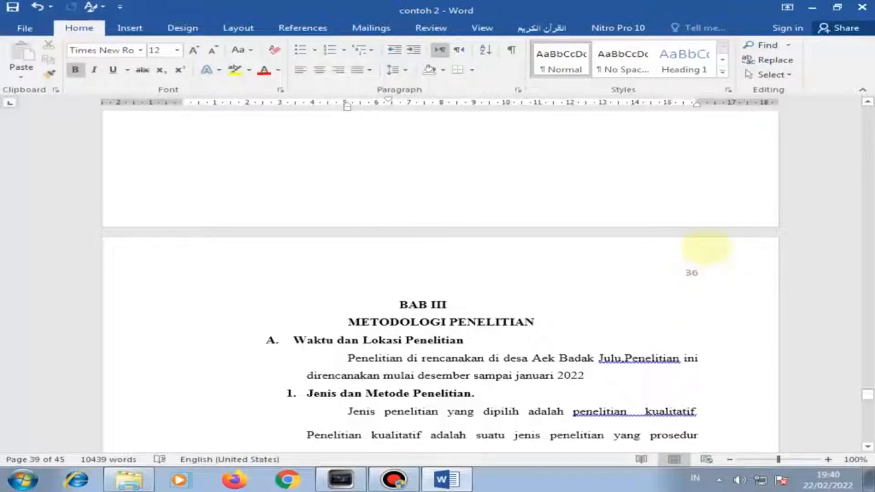
scroll(707, 248, up, 15)
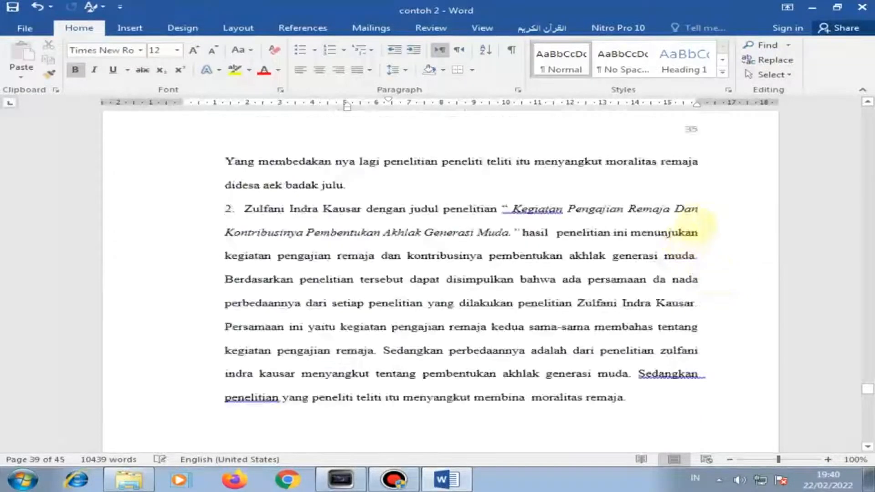
scroll(698, 227, up, 4)
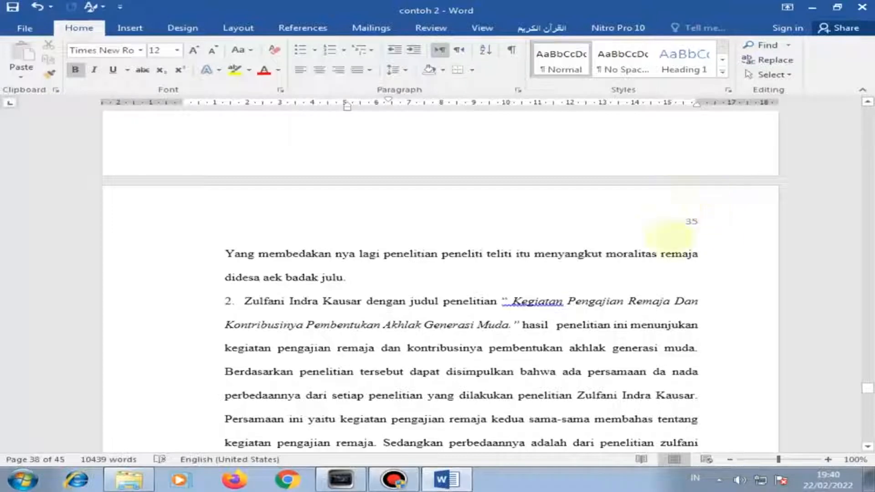
scroll(669, 386, down, 20)
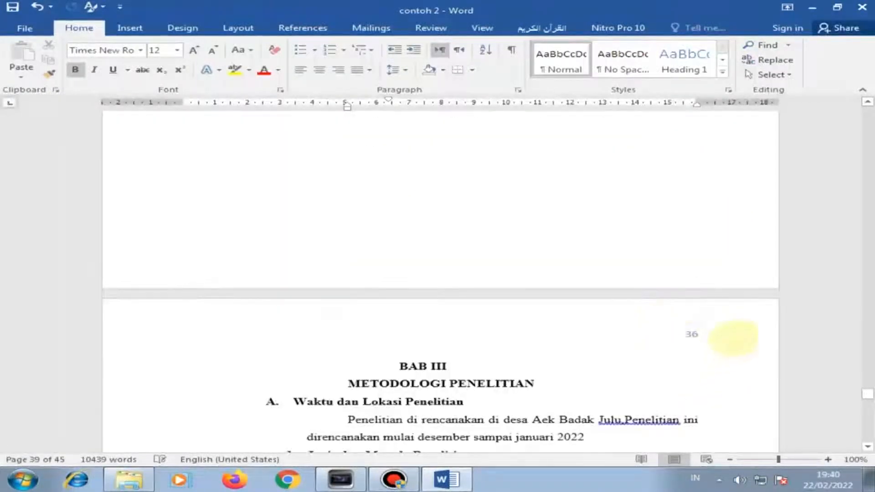
- Give the BAB III section a different first page header and footer, and check the footer of its opening page
scroll(684, 318, down, 5)
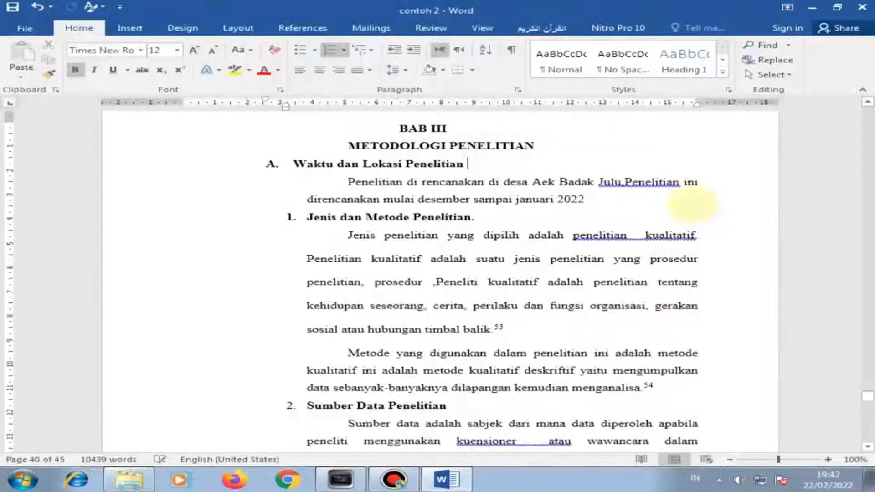
scroll(699, 203, up, 3)
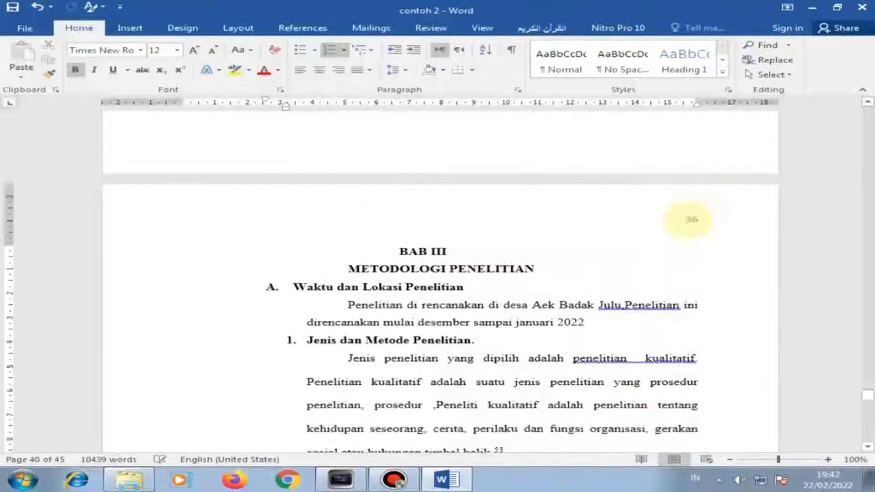
double_click(685, 220)
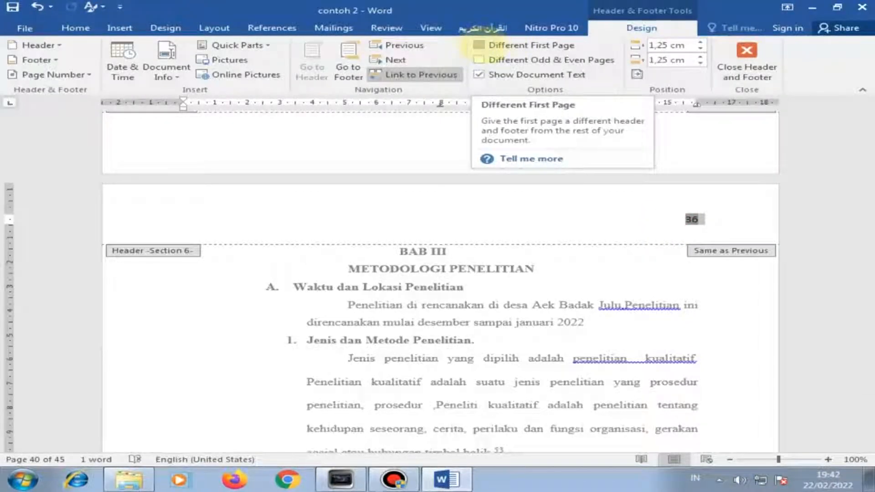
click(478, 45)
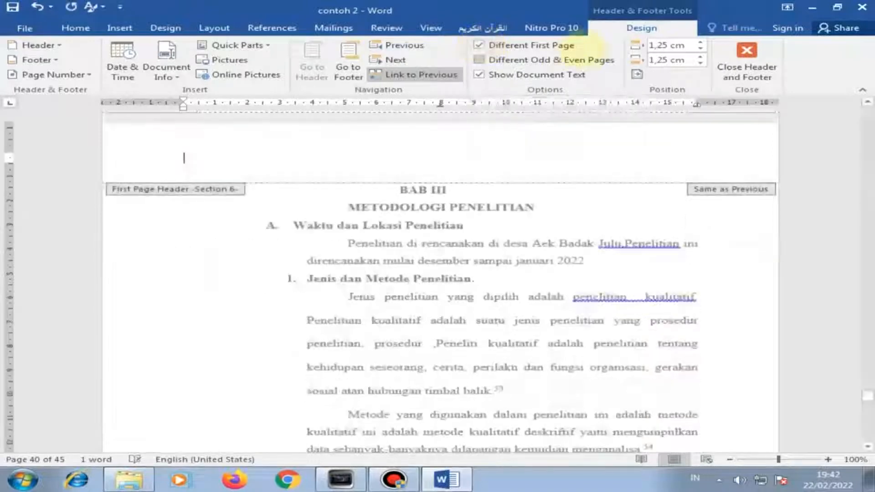
scroll(567, 303, down, 15)
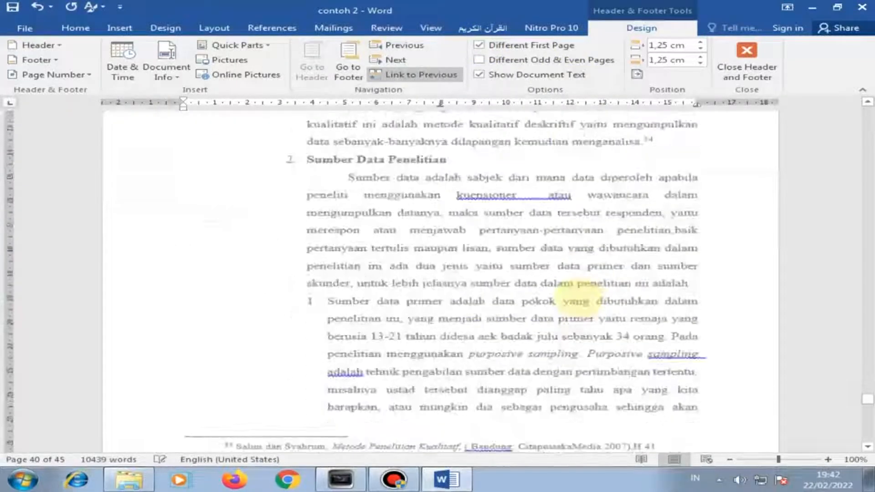
click(439, 274)
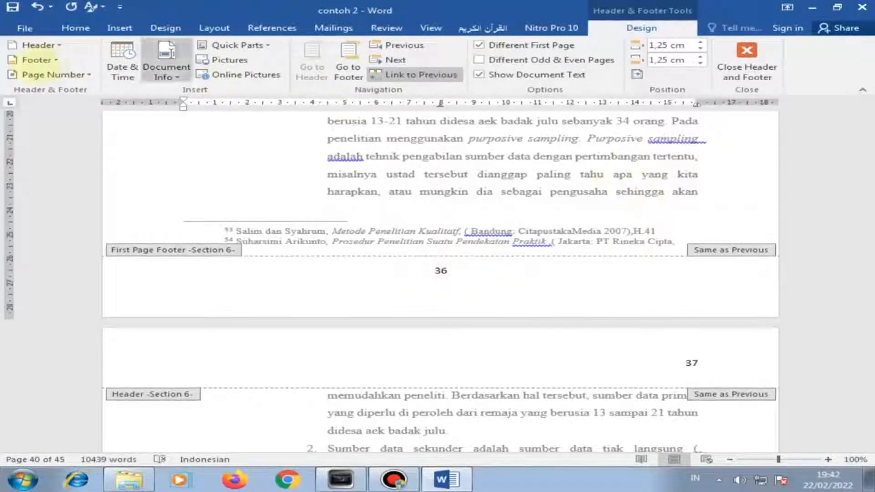
click(50, 74)
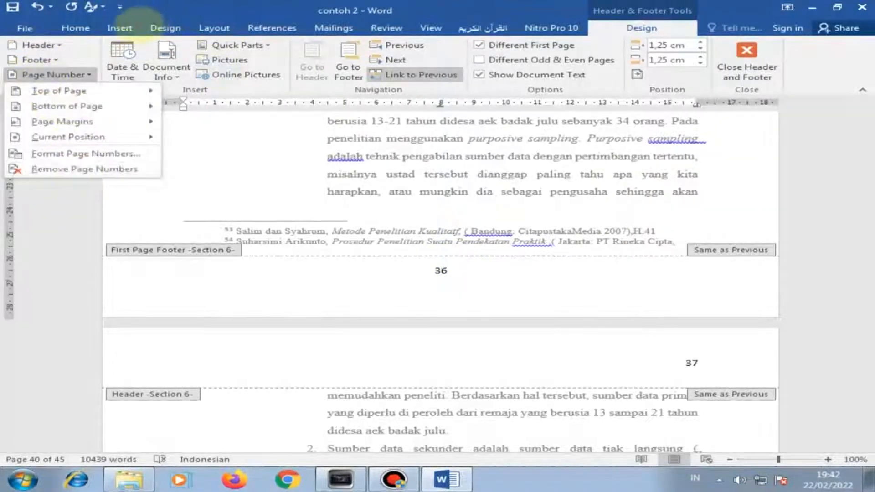
click(119, 28)
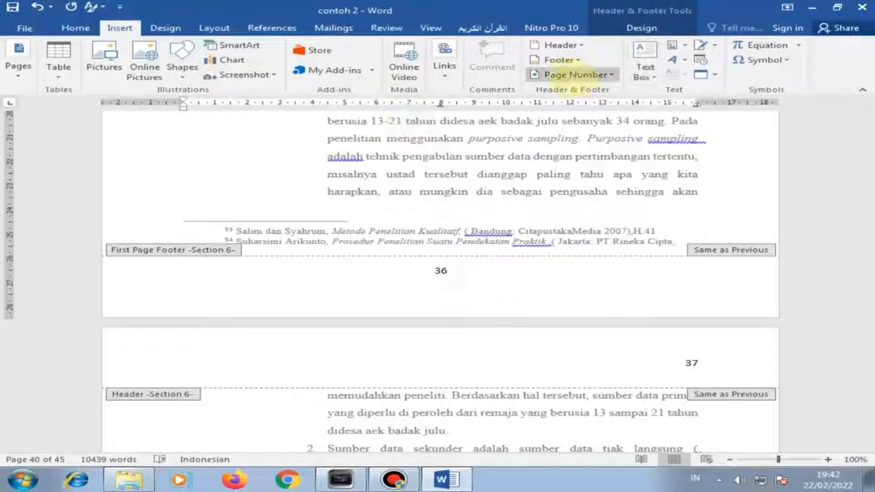
click(576, 74)
mouse_move(638, 93)
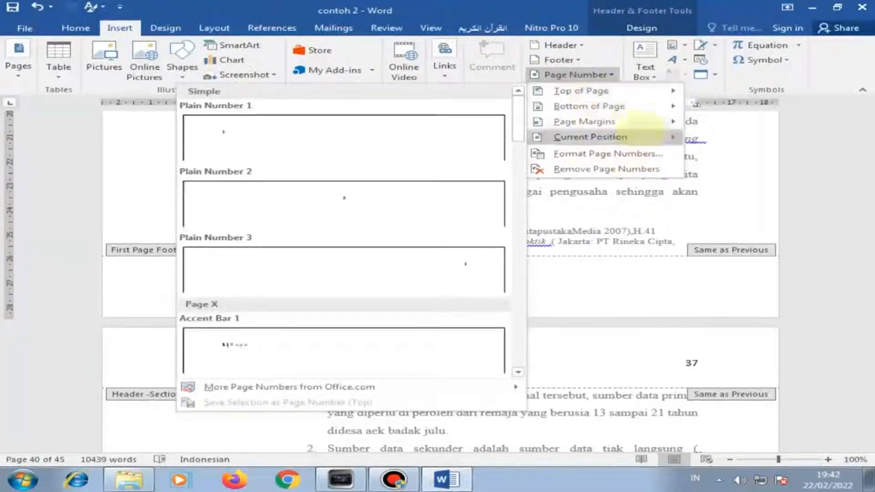
mouse_move(593, 106)
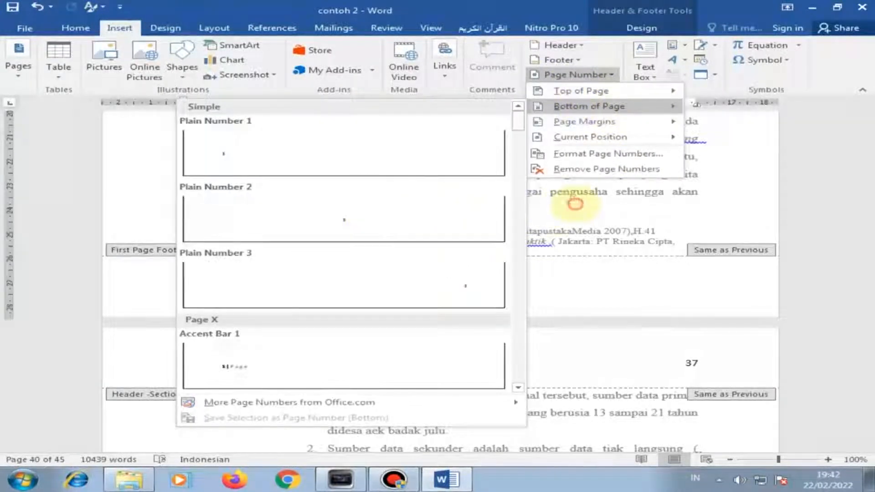
click(550, 198)
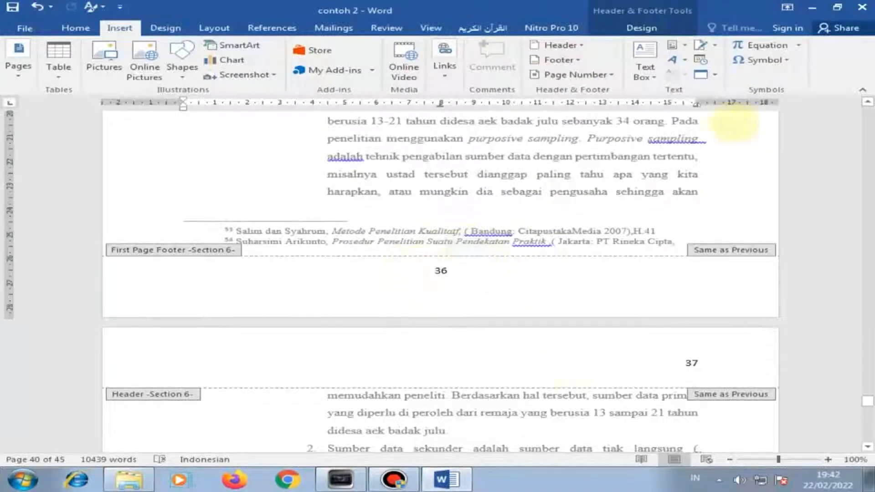
- Close the header and footer, and check the page numbers from the remaining BAB III pages to the start of DAFTAR PUSTAKA
scroll(650, 308, down, 5)
scroll(693, 270, down, 10)
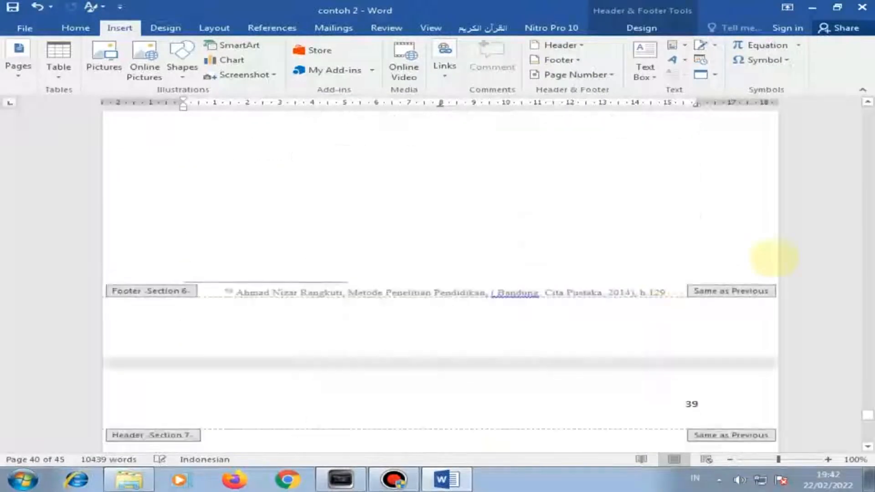
scroll(774, 258, down, 3)
double_click(723, 234)
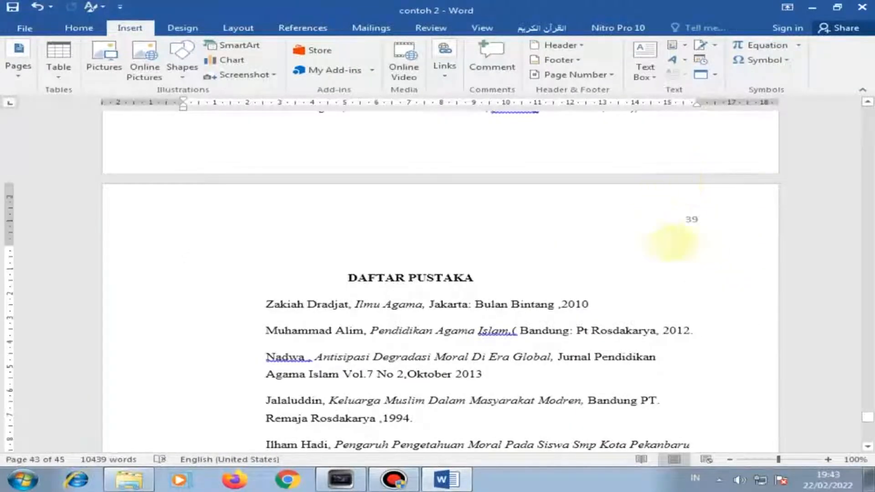
scroll(715, 235, up, 15)
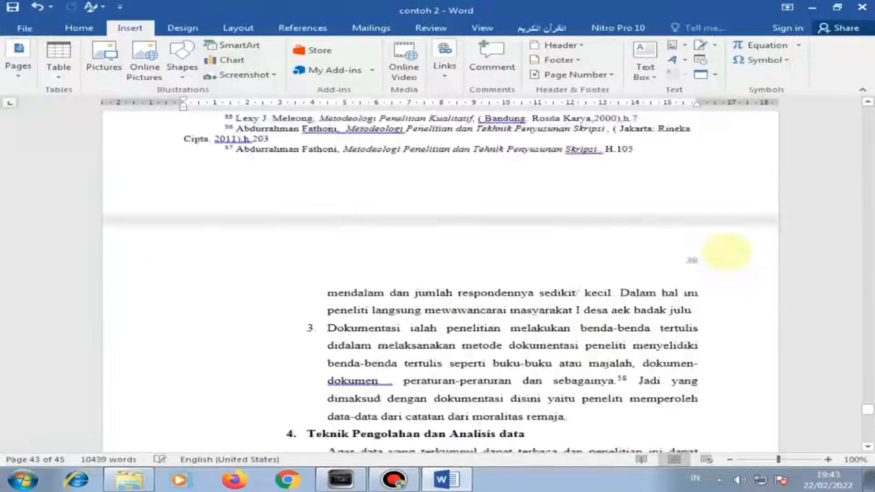
scroll(699, 260, down, 15)
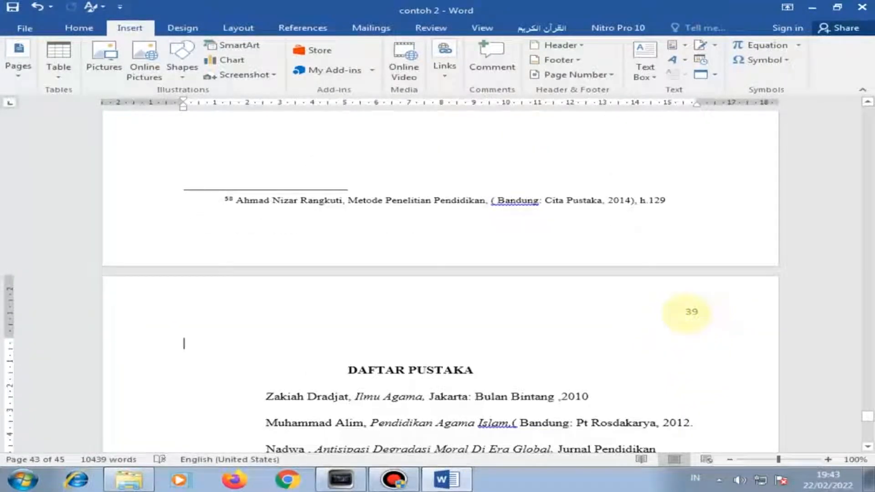
- Give the DAFTAR PUSTAKA section a different first page header and footer, and check the footer of its opening page
scroll(704, 310, down, 2)
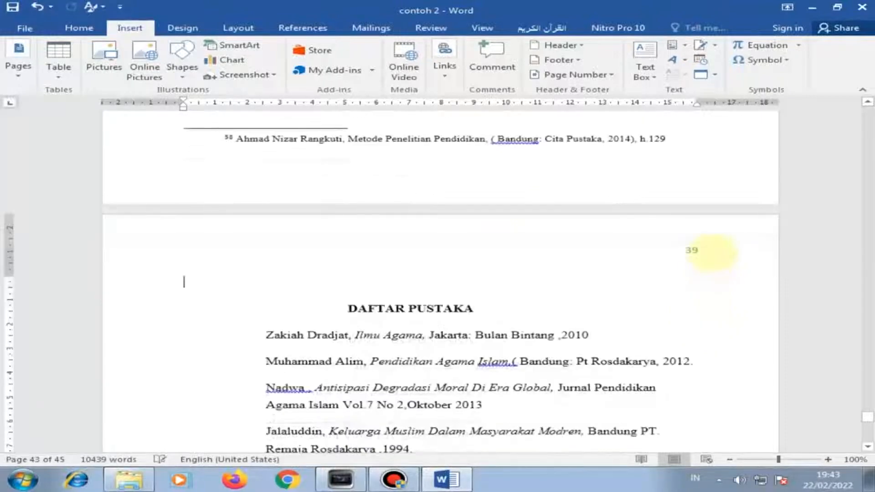
scroll(711, 253, down, 18)
scroll(758, 289, up, 18)
click(685, 280)
double_click(685, 281)
double_click(691, 281)
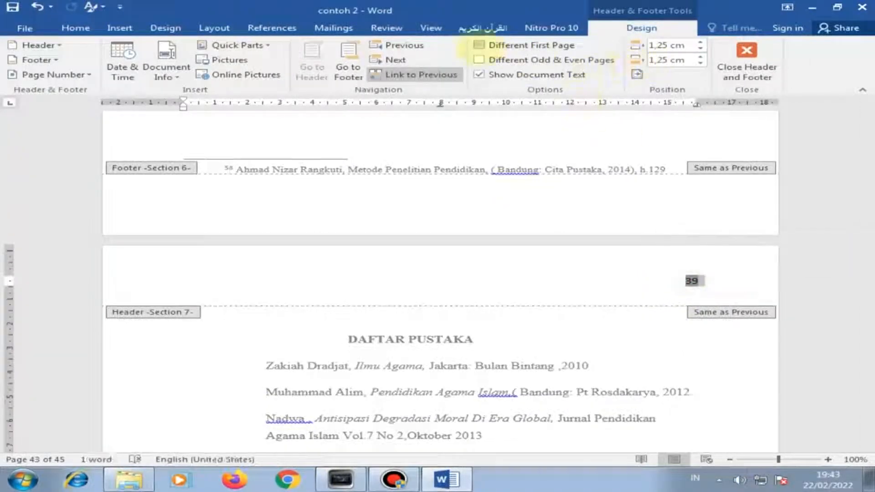
click(479, 45)
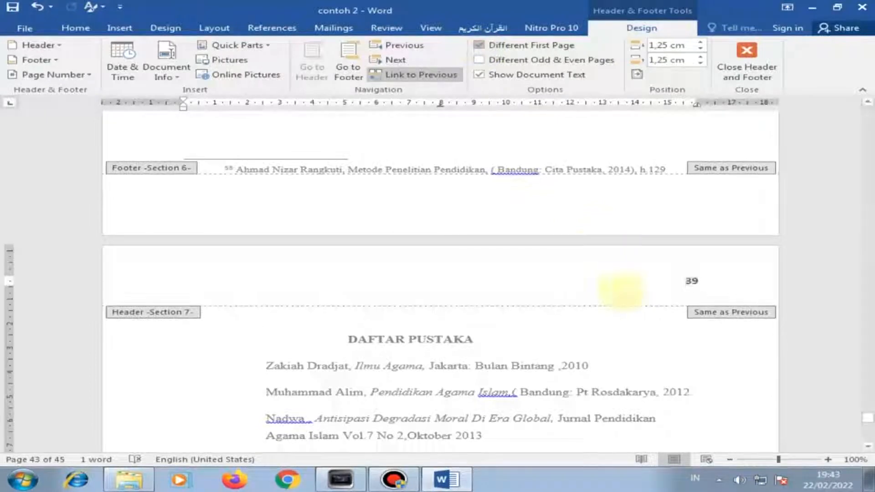
scroll(586, 313, down, 10)
scroll(526, 346, down, 4)
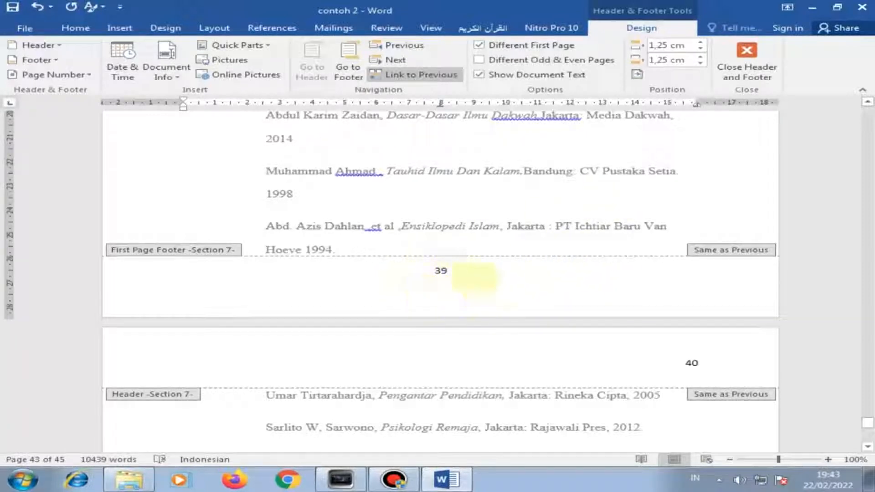
scroll(708, 171, up, 10)
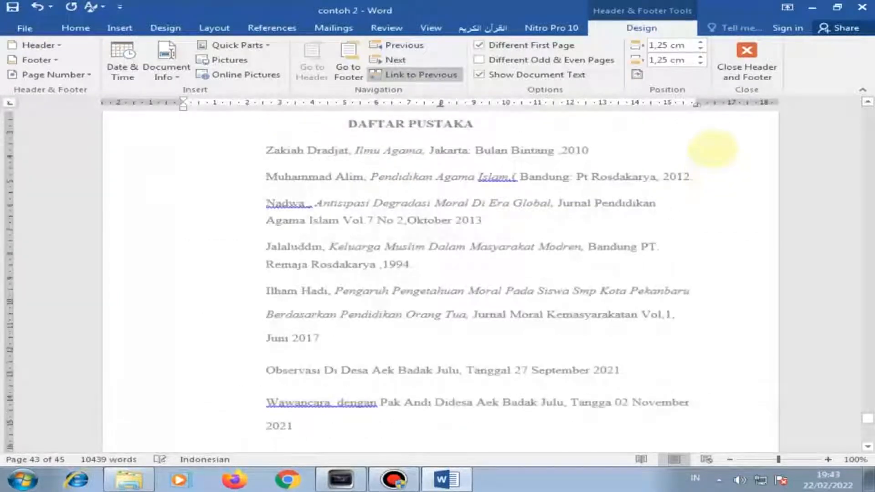
scroll(715, 207, down, 10)
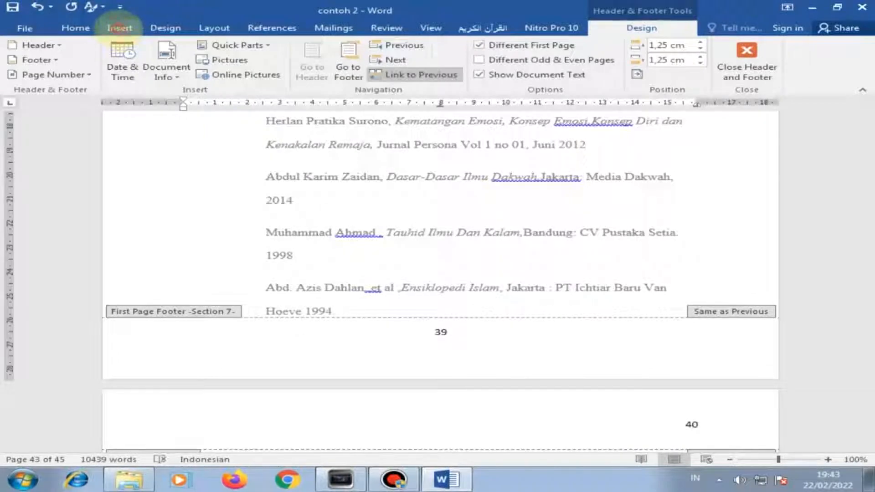
- Insert a centred Plain Number 2 page number at the bottom of the first DAFTAR PUSTAKA page, and select that number
click(119, 28)
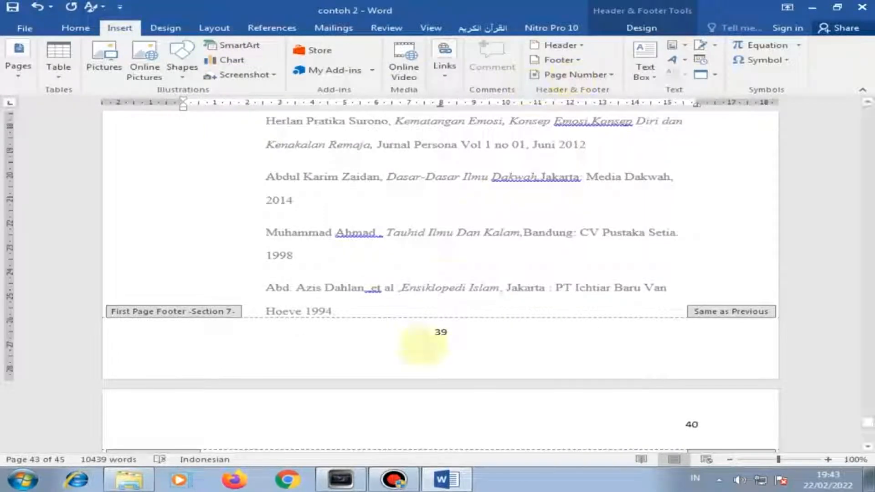
click(568, 74)
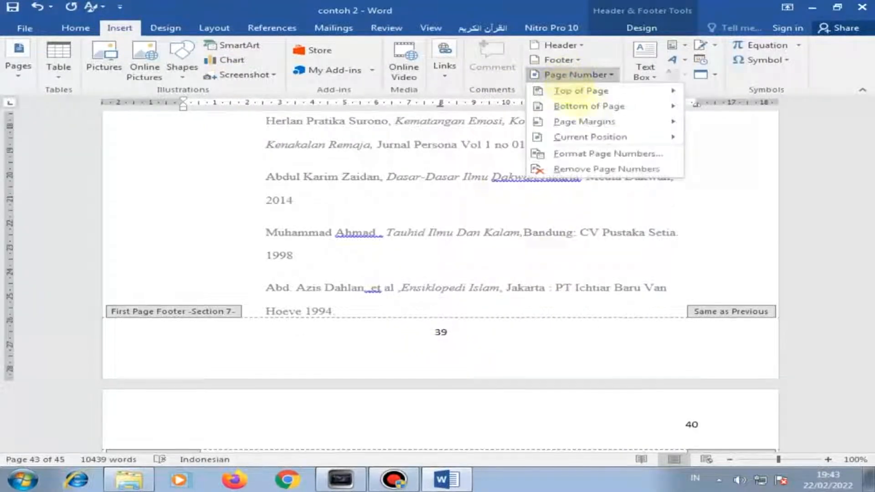
mouse_move(588, 106)
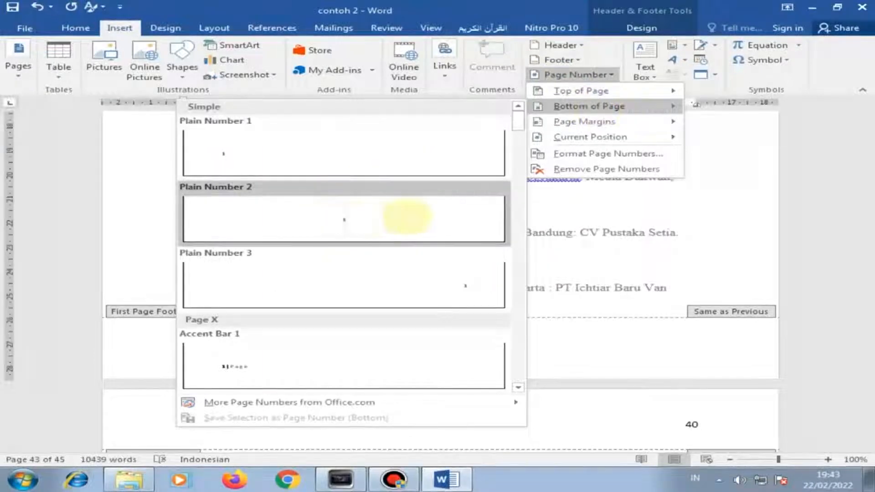
click(387, 218)
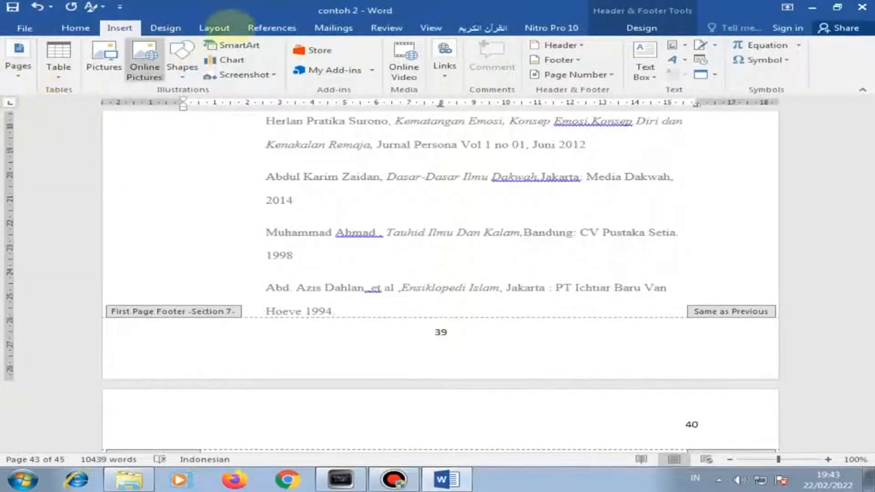
click(439, 337)
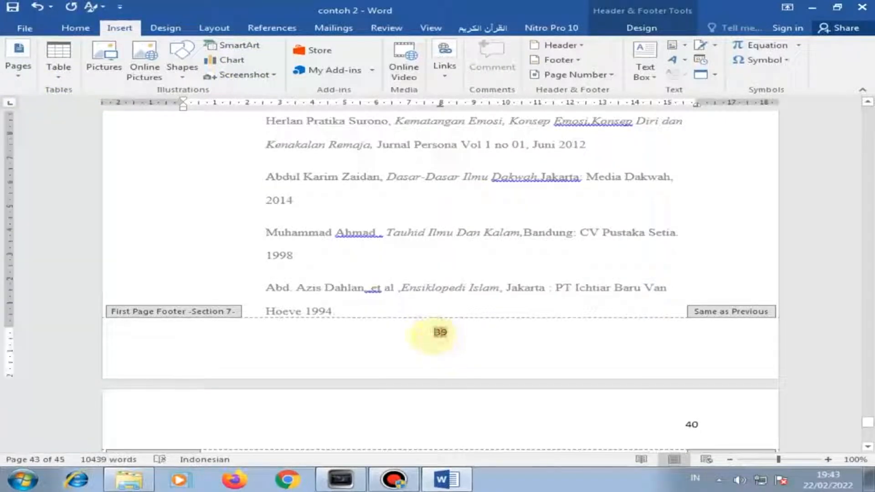
double_click(439, 333)
scroll(437, 273, down, 3)
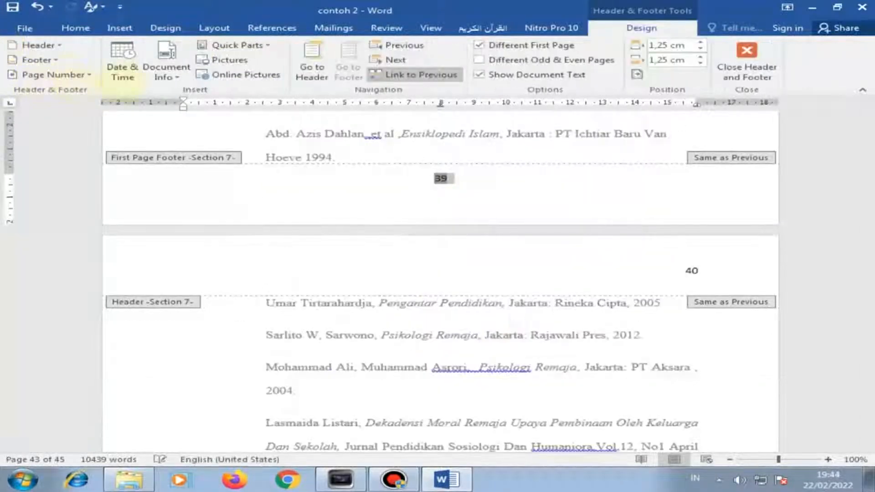
- Set the page numbering of the DAFTAR PUSTAKA section to start at 10, and close the header and footer
click(53, 74)
click(86, 153)
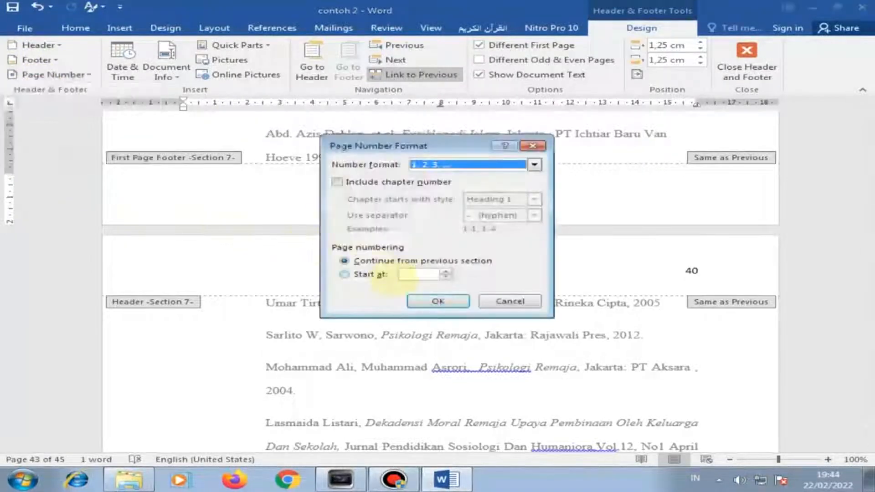
click(410, 274)
drag(540, 139, 800, 53)
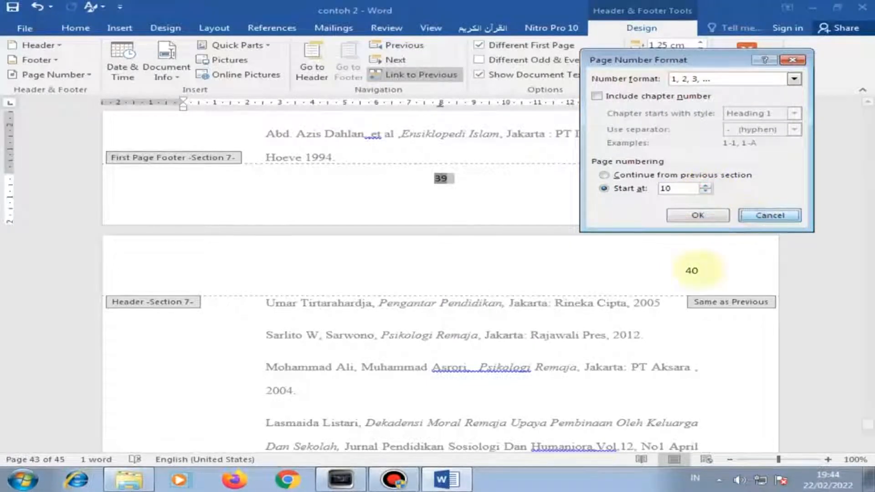
click(698, 215)
click(748, 59)
- Check the remaining pages of DAFTAR PUSTAKA through to the end of the document
scroll(590, 315, down, 15)
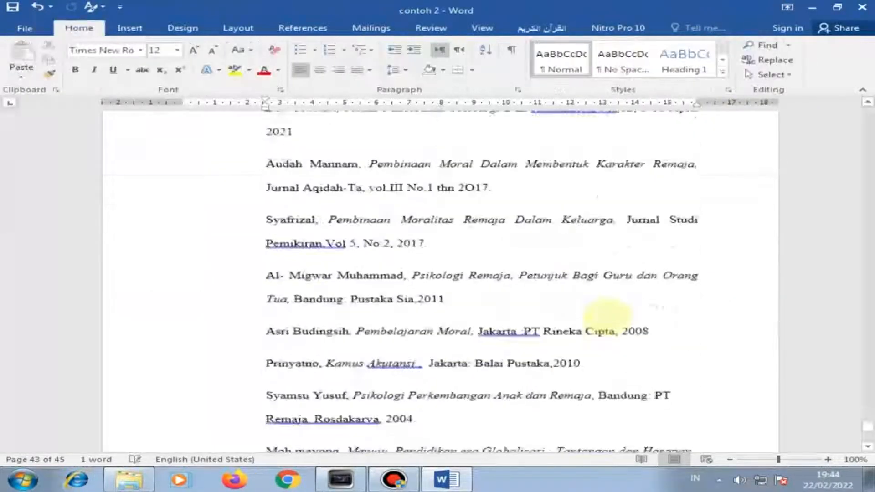
scroll(638, 371, up, 3)
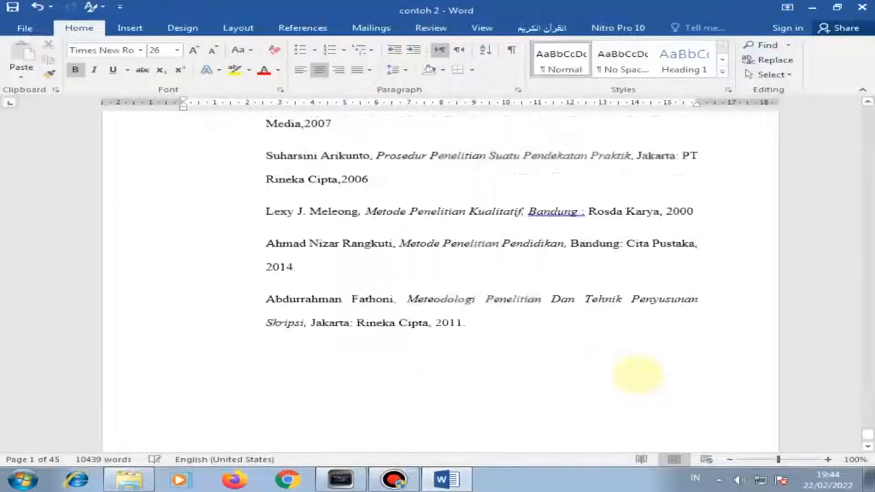
scroll(729, 387, up, 5)
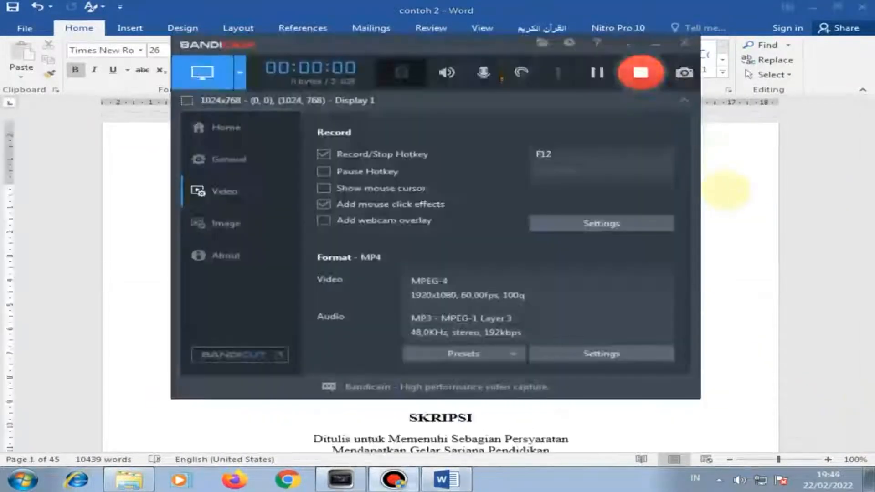
- Review the front matter numbering from the COVER page through KATA PENGANTAR and the DAFTAR ISI pages
click(726, 191)
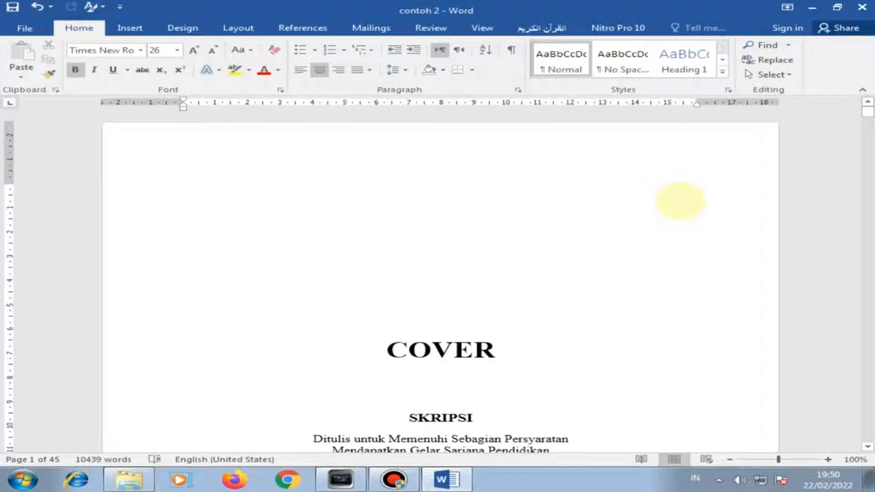
scroll(680, 201, down, 3)
scroll(660, 221, down, 8)
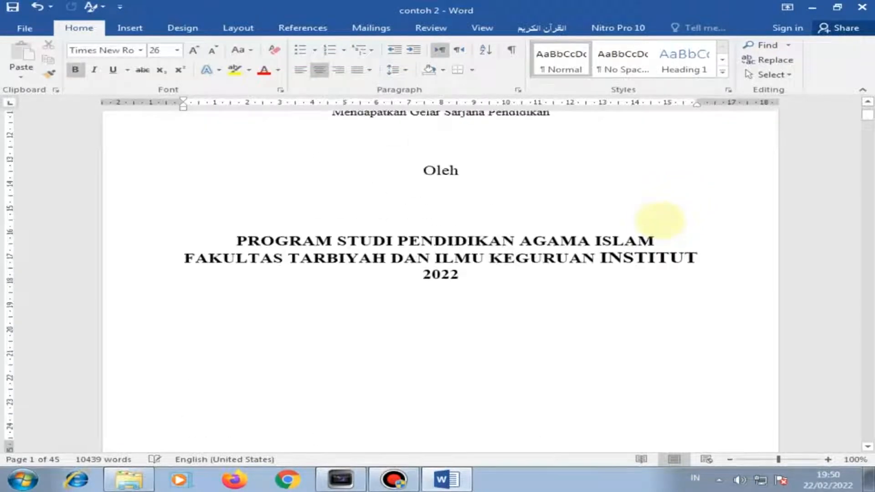
scroll(471, 194, down, 2)
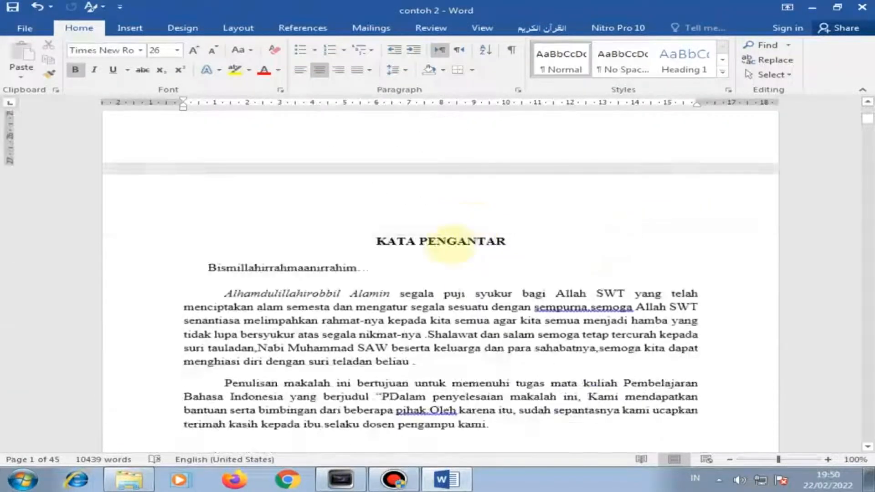
scroll(470, 263, down, 1)
scroll(490, 262, down, 10)
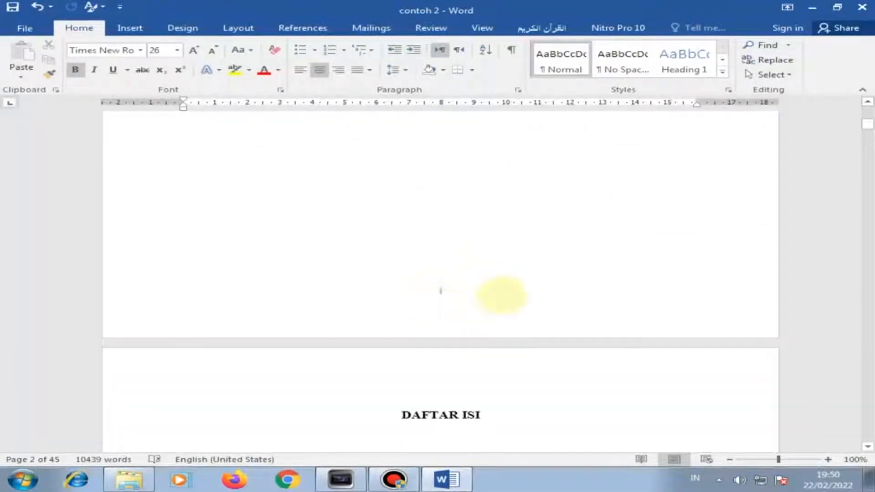
scroll(442, 291, down, 8)
scroll(501, 255, down, 10)
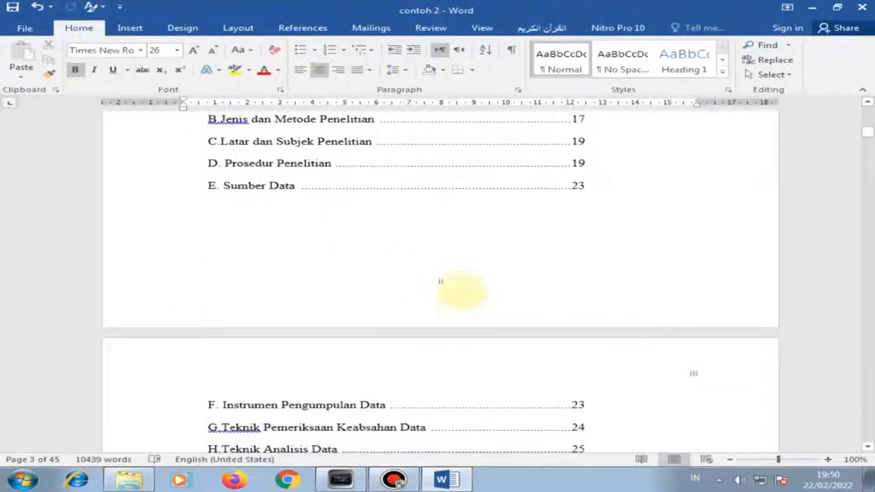
scroll(540, 326, down, 2)
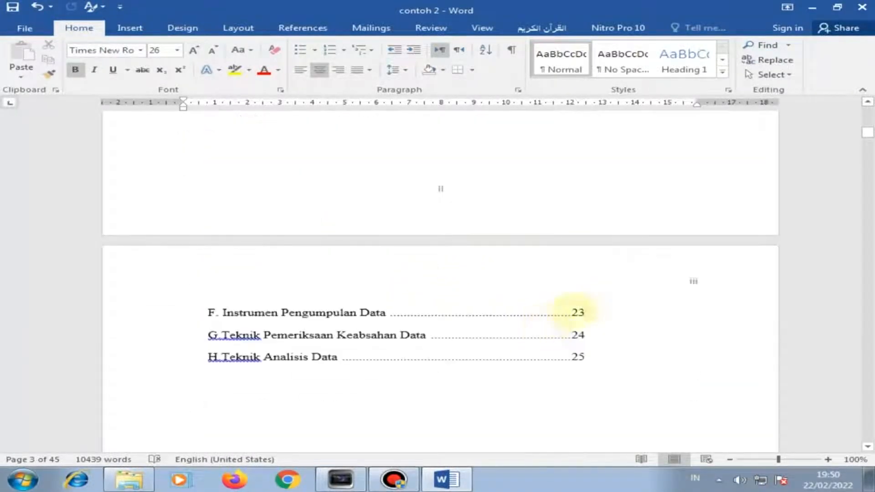
scroll(642, 269, down, 3)
- Review the page number placement on the opening page of BAB I and on the pages that follow it
scroll(550, 337, down, 15)
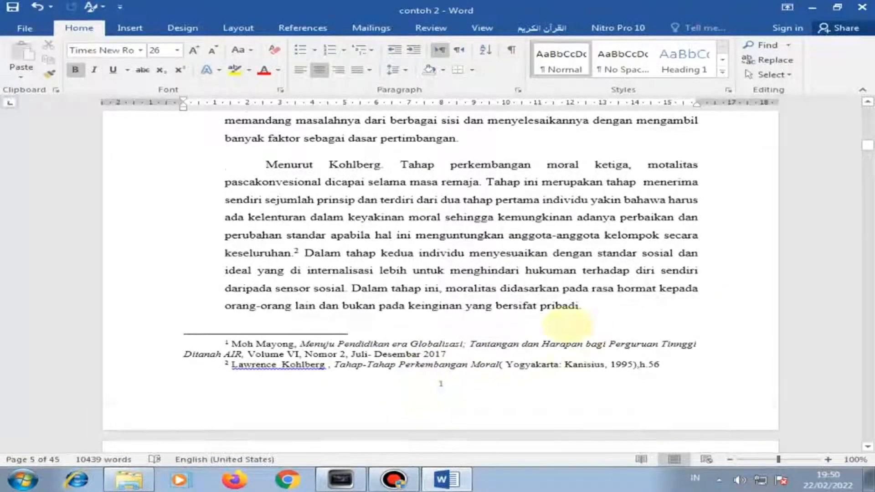
scroll(593, 328, down, 5)
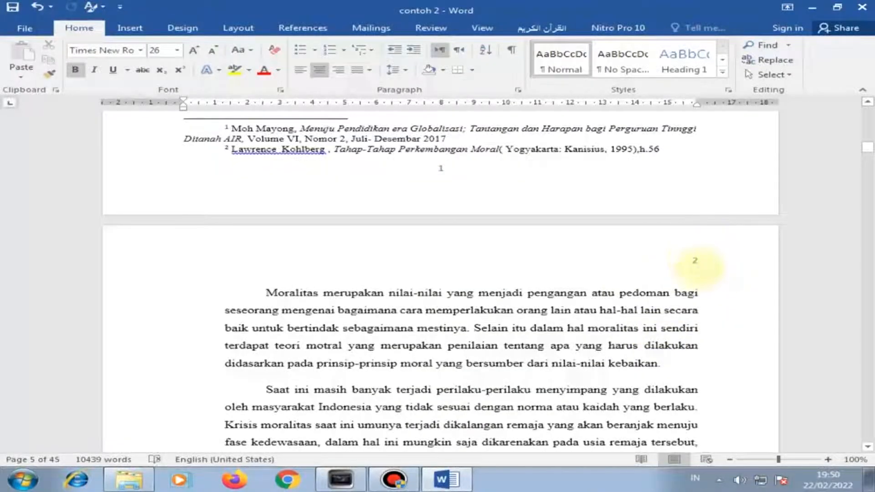
scroll(702, 264, down, 3)
scroll(649, 358, down, 20)
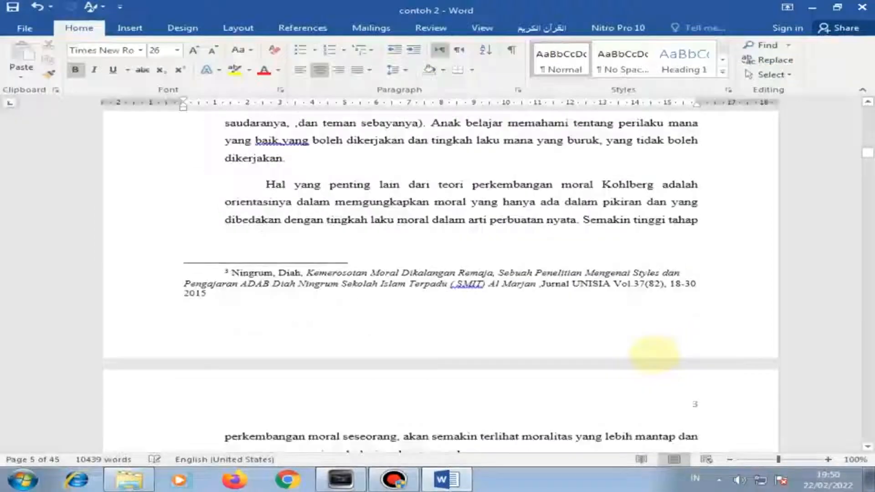
scroll(684, 360, down, 20)
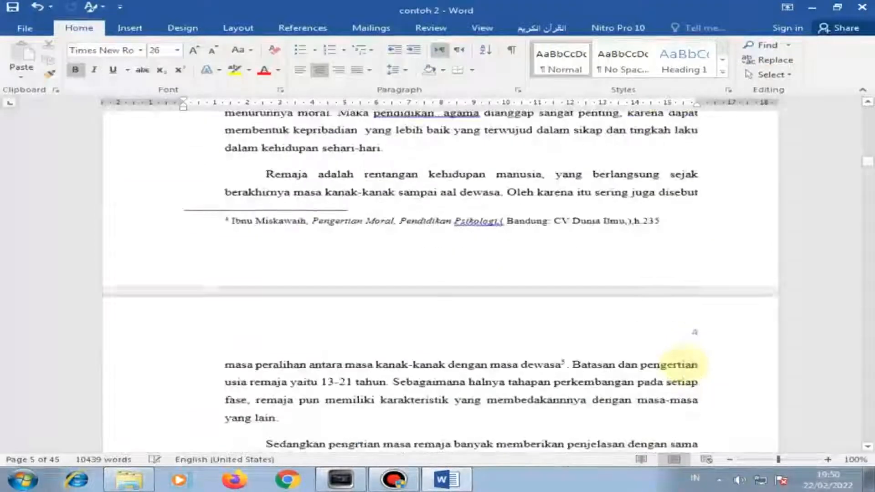
scroll(688, 353, down, 20)
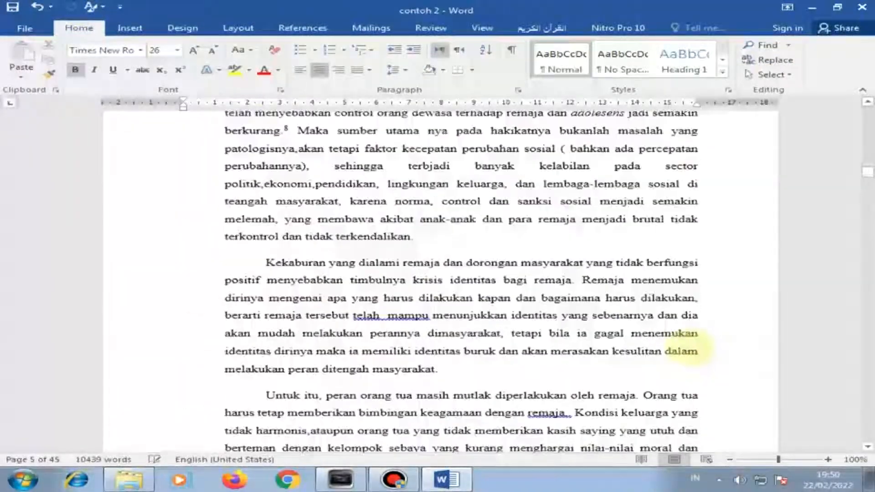
scroll(691, 342, down, 10)
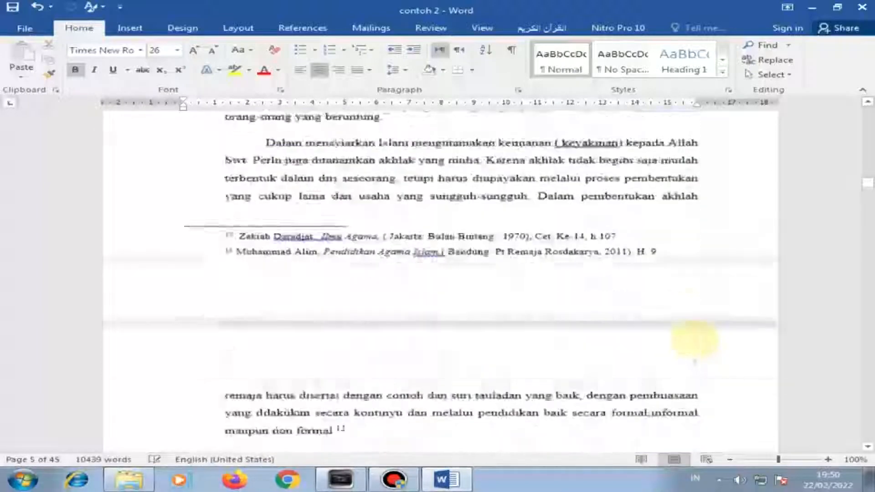
scroll(695, 338, down, 20)
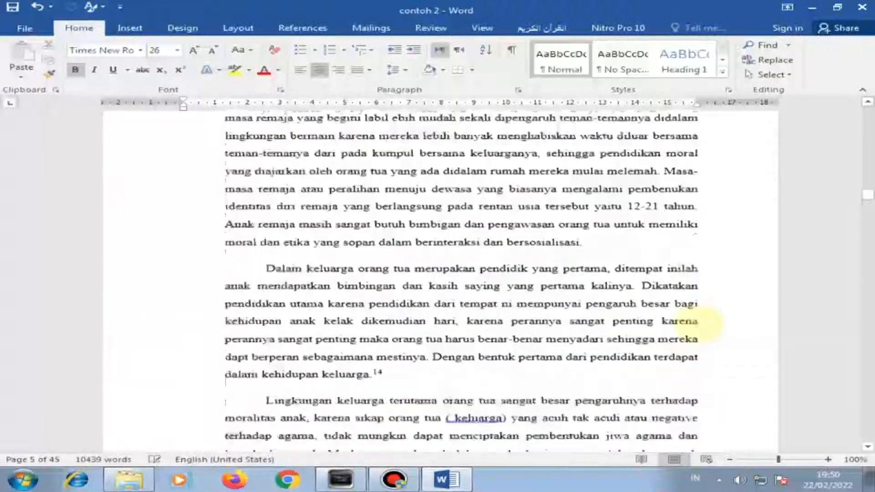
scroll(759, 211, down, 15)
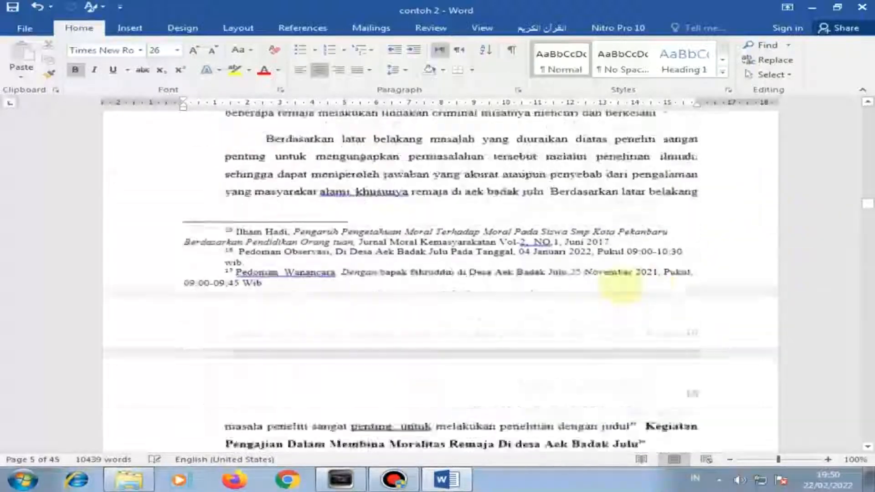
scroll(634, 264, down, 10)
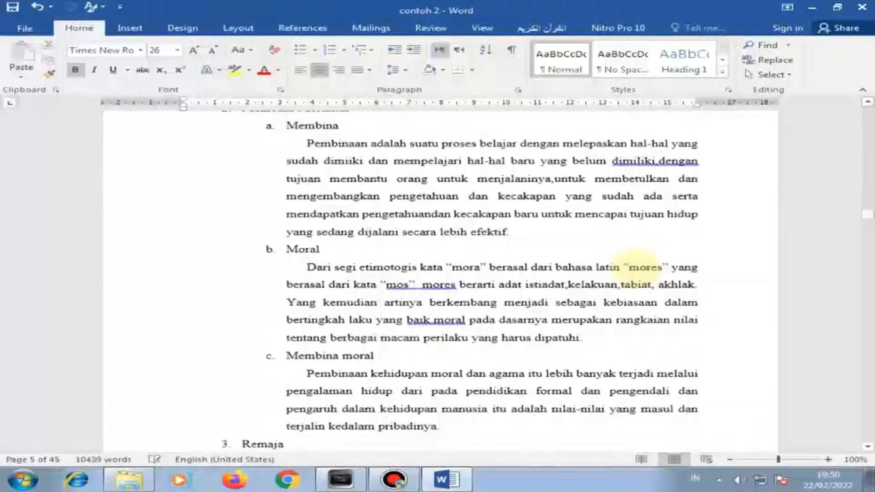
- Review the page numbers from the last BAB I pages to the first two pages of BAB II
scroll(631, 269, down, 10)
scroll(606, 296, down, 20)
scroll(588, 338, down, 10)
scroll(433, 301, down, 10)
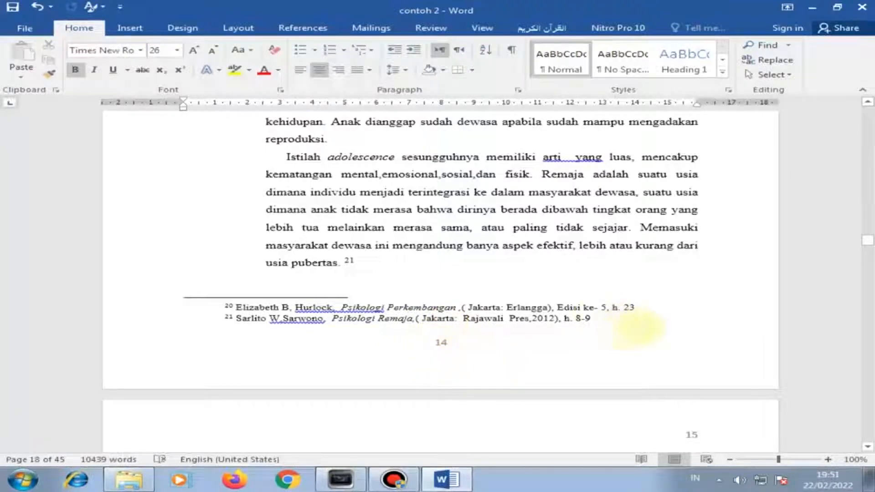
scroll(631, 330, up, 20)
scroll(697, 310, up, 5)
scroll(718, 269, down, 20)
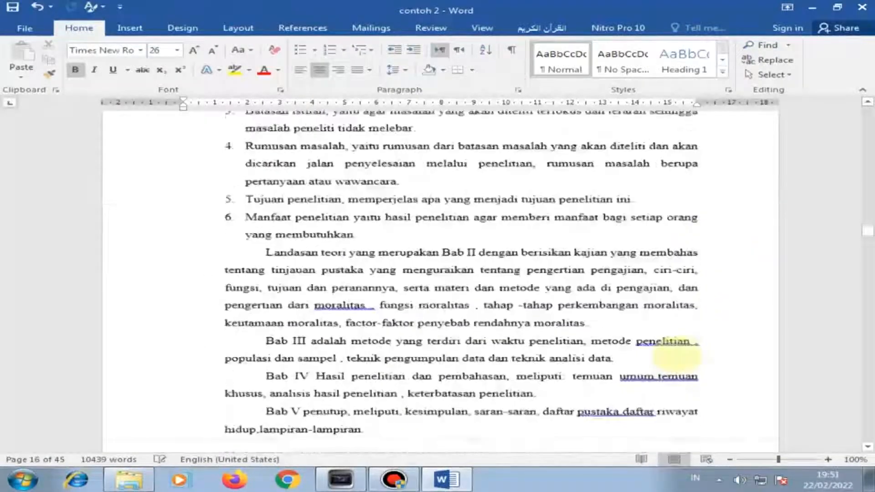
scroll(636, 391, down, 18)
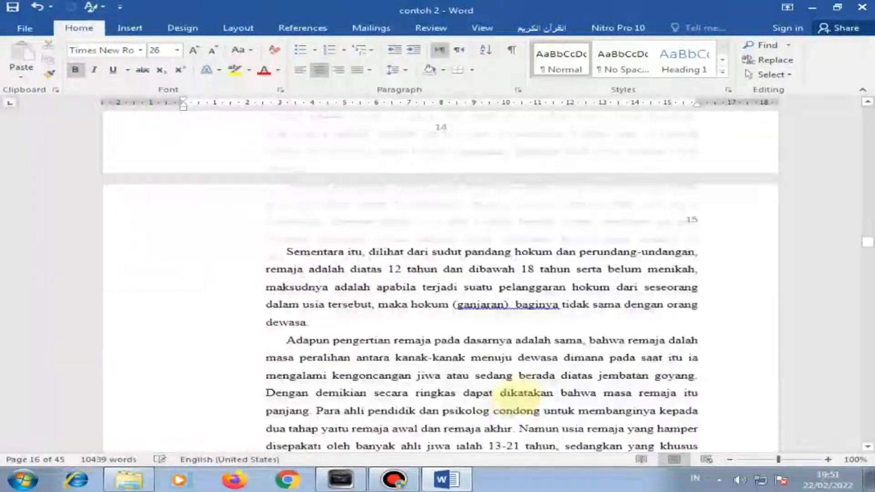
- Review the page numbers on the BAB II pages from its second page through to its last page
scroll(613, 355, down, 8)
scroll(629, 354, down, 20)
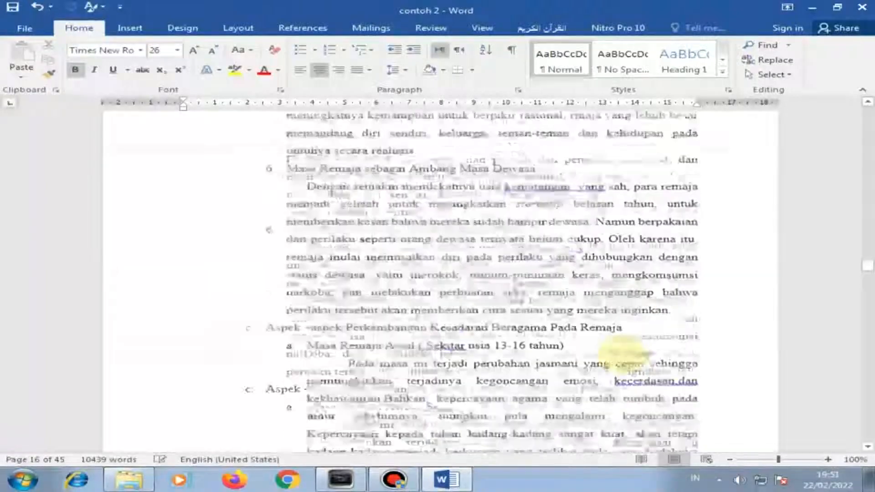
scroll(628, 360, down, 20)
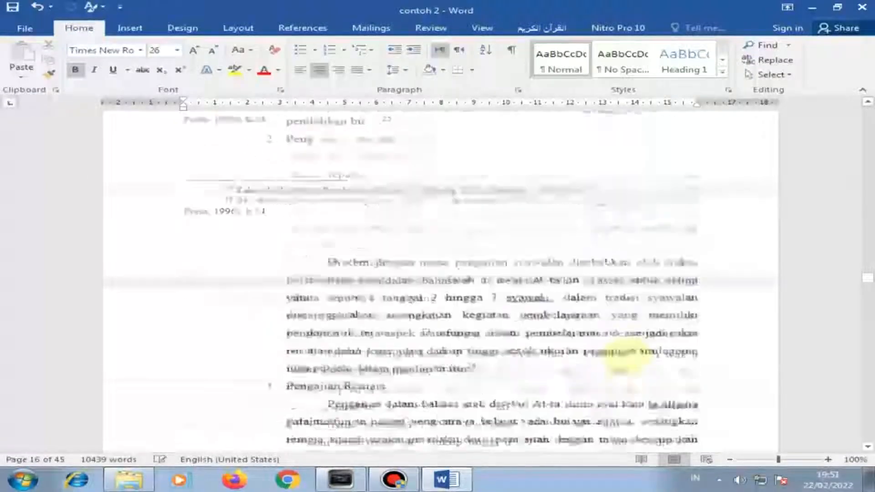
scroll(628, 357, down, 20)
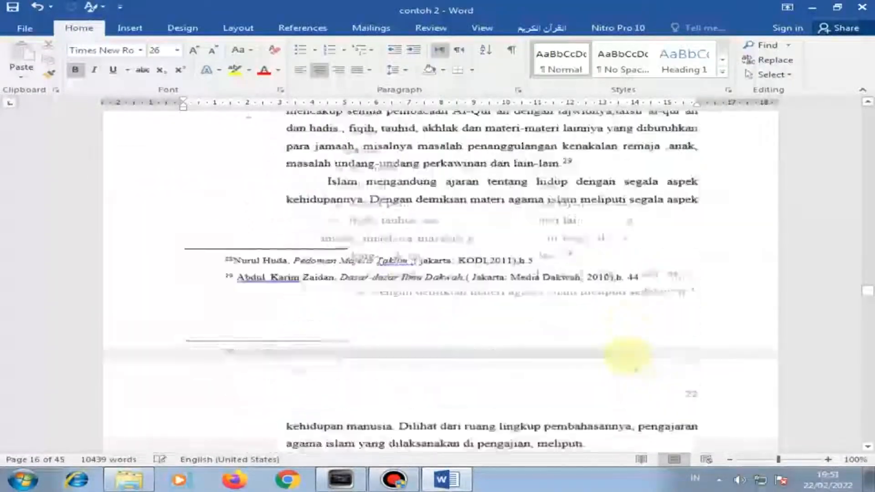
scroll(629, 353, down, 20)
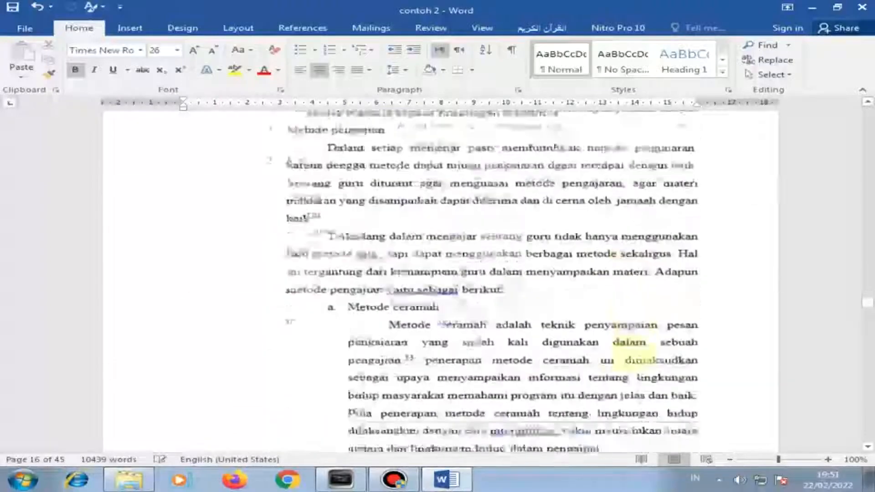
scroll(636, 362, down, 20)
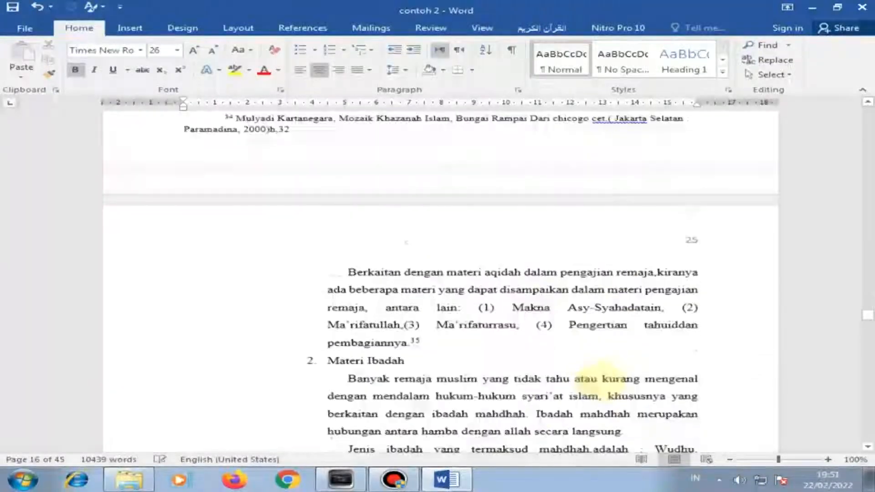
scroll(613, 372, down, 20)
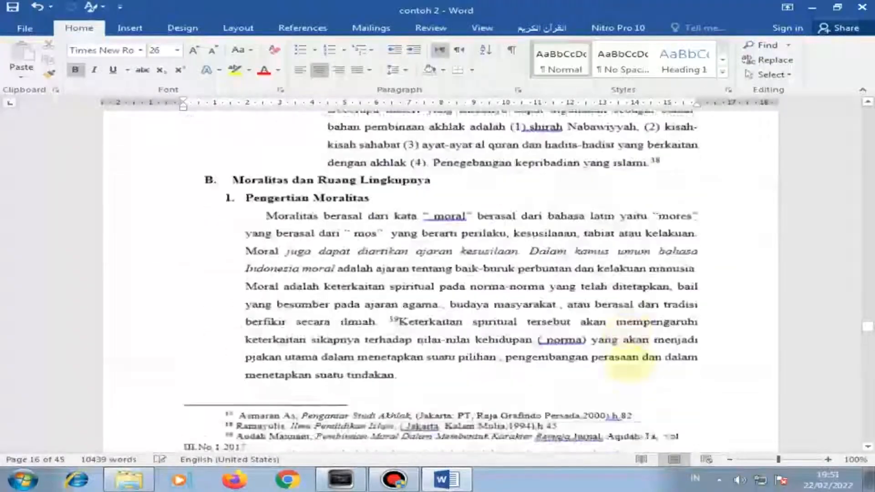
scroll(628, 370, down, 20)
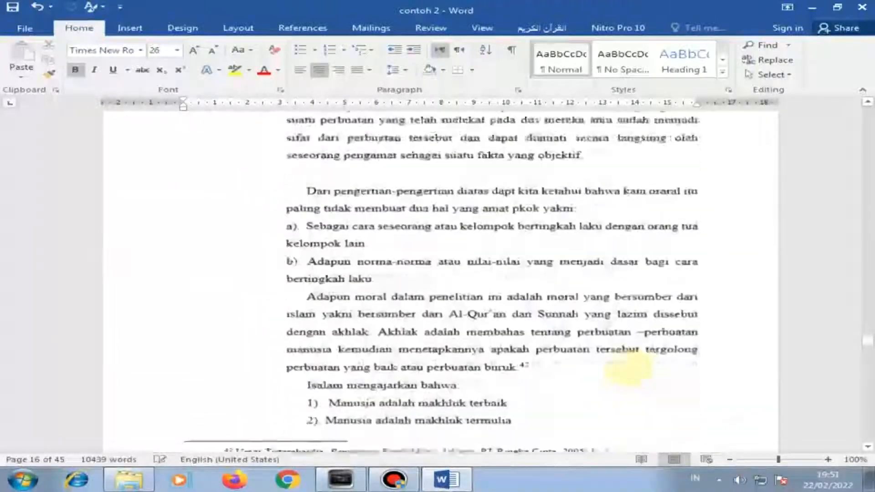
scroll(626, 372, down, 20)
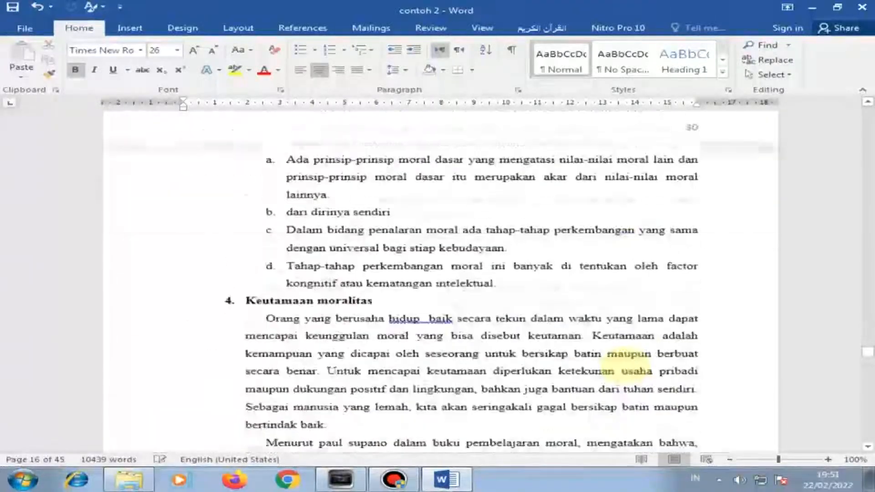
scroll(626, 365, down, 20)
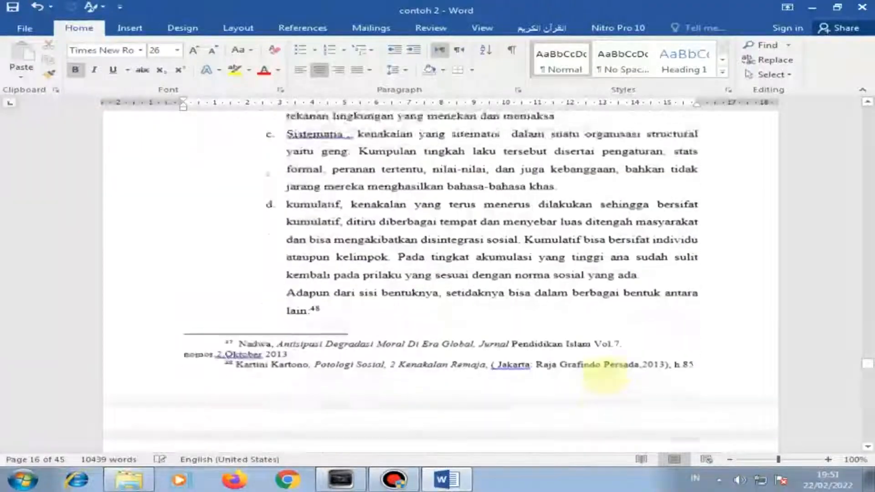
scroll(606, 376, down, 20)
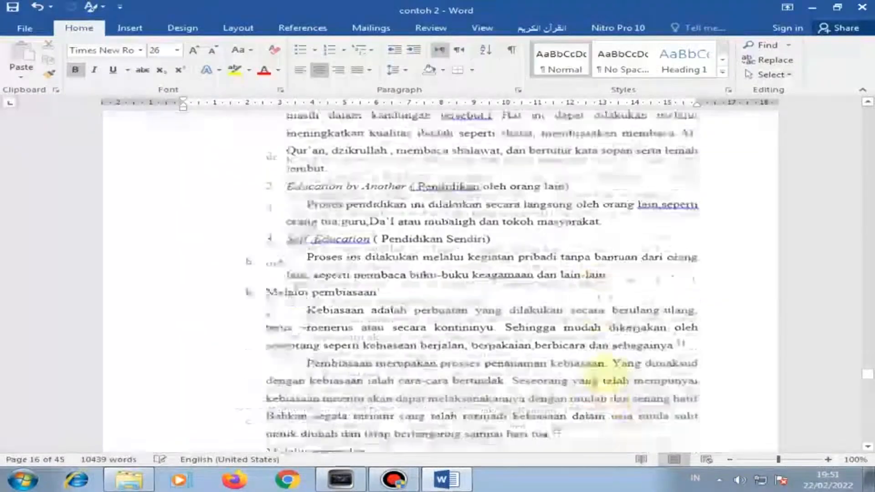
scroll(618, 362, down, 20)
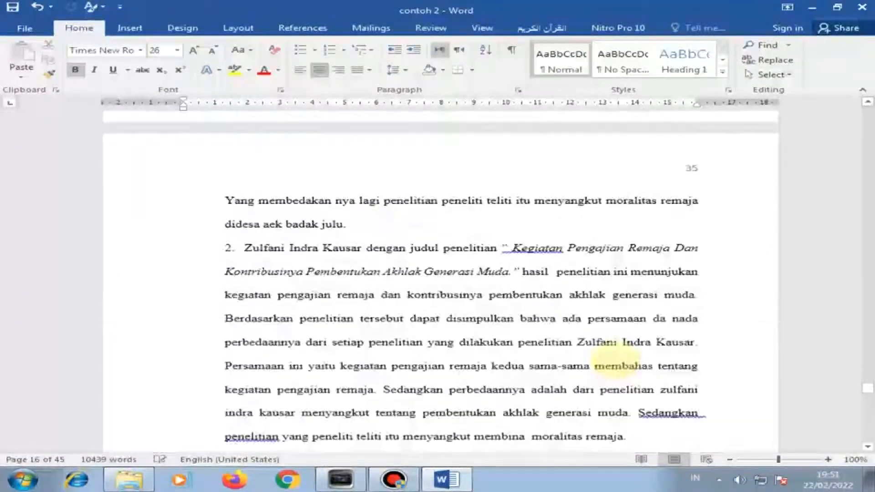
- Compare the page number placement on the last BAB II page, the opening page of BAB III and the BAB III pages that follow
scroll(618, 357, down, 5)
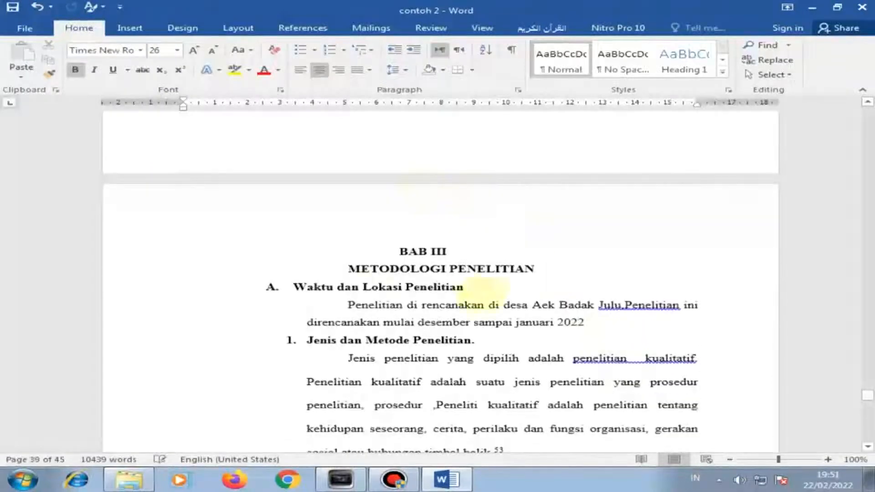
scroll(606, 280, up, 20)
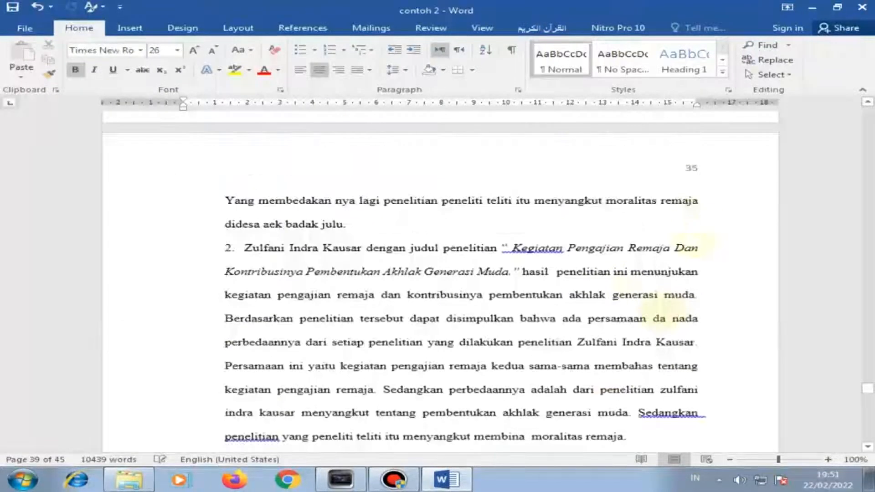
scroll(565, 353, down, 20)
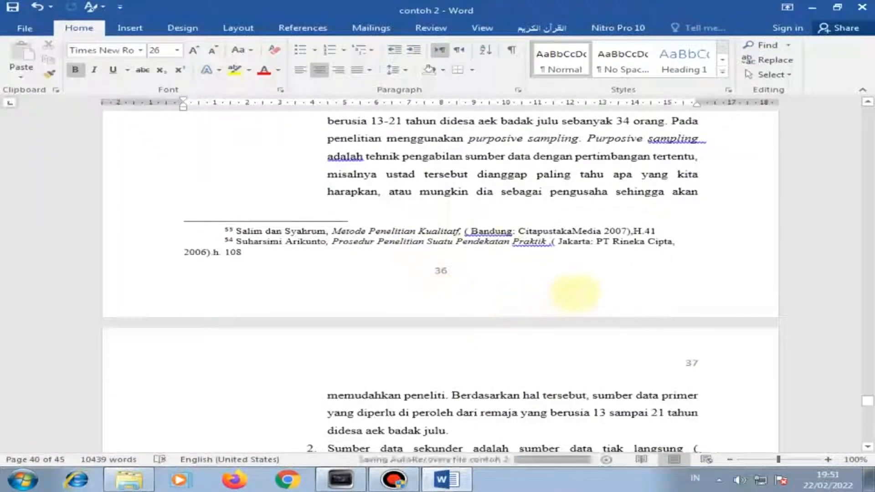
scroll(713, 363, down, 10)
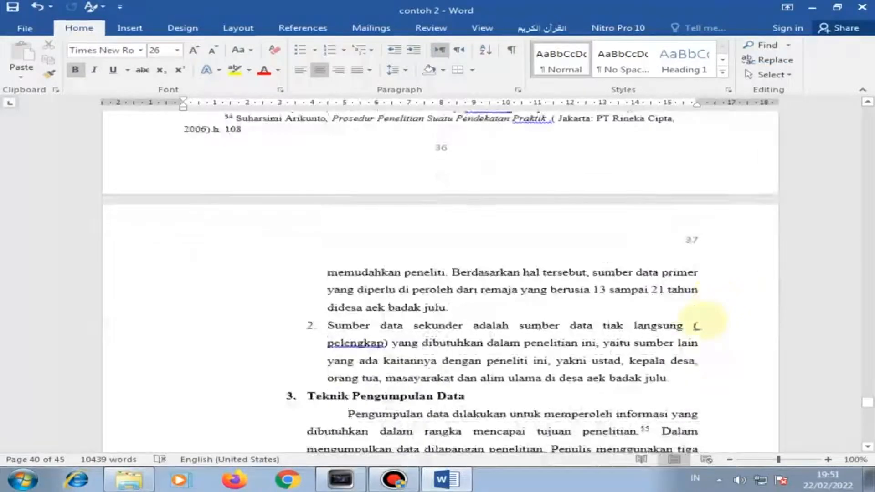
scroll(668, 349, down, 20)
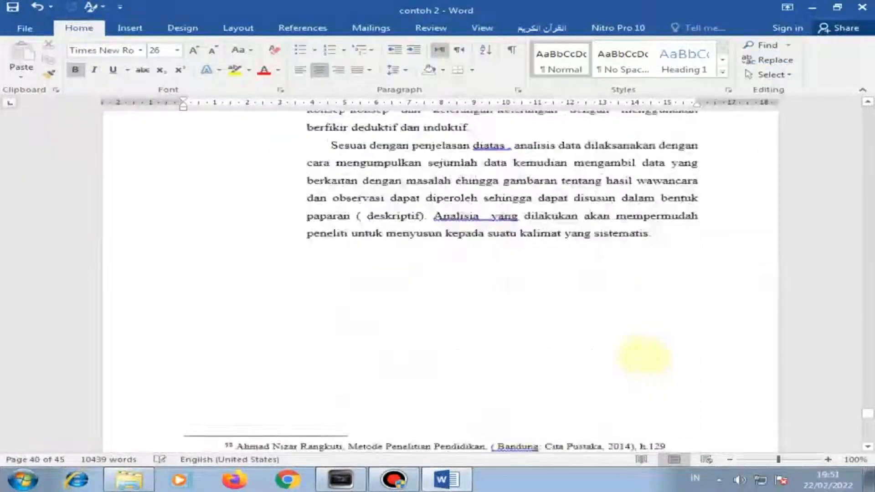
- Check the page numbers in DAFTAR PUSTAKA through to the end of the document and return to the COVER page
scroll(477, 360, down, 15)
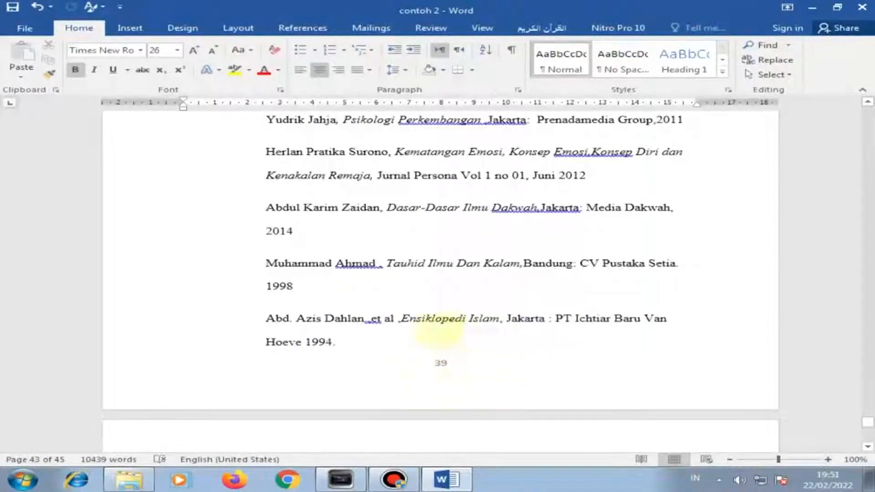
scroll(637, 367, down, 15)
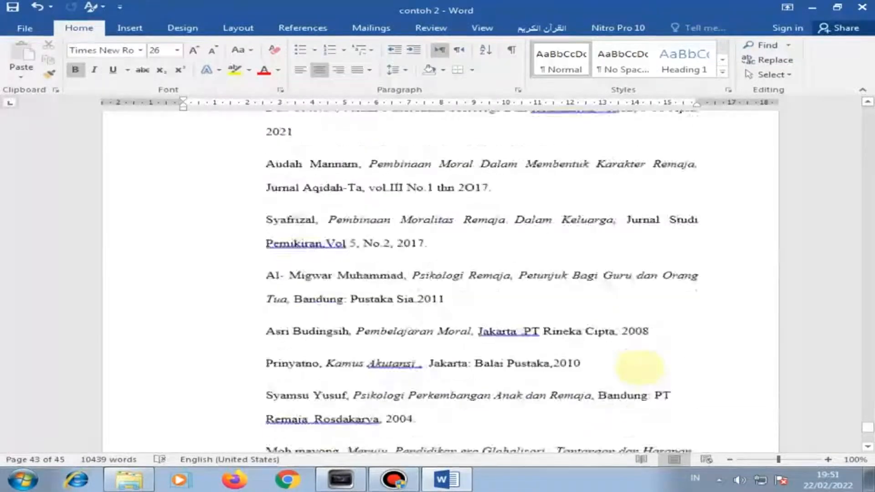
scroll(734, 414, down, 3)
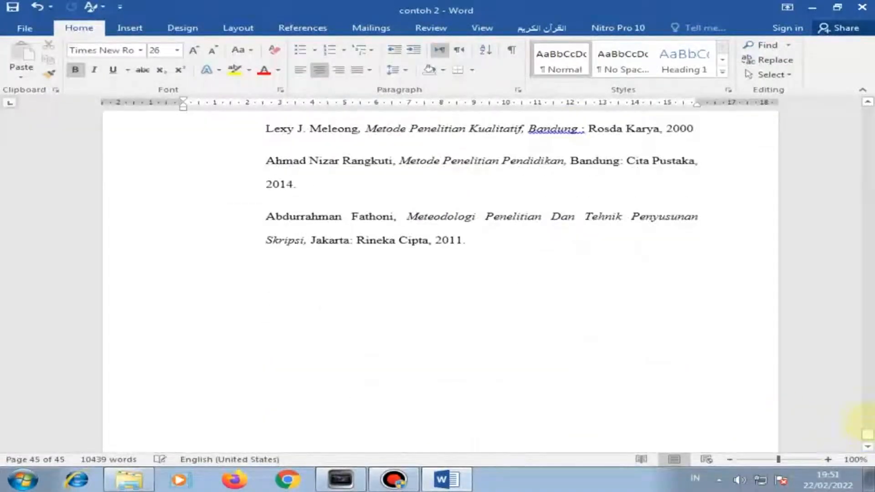
drag(867, 433, 867, 110)
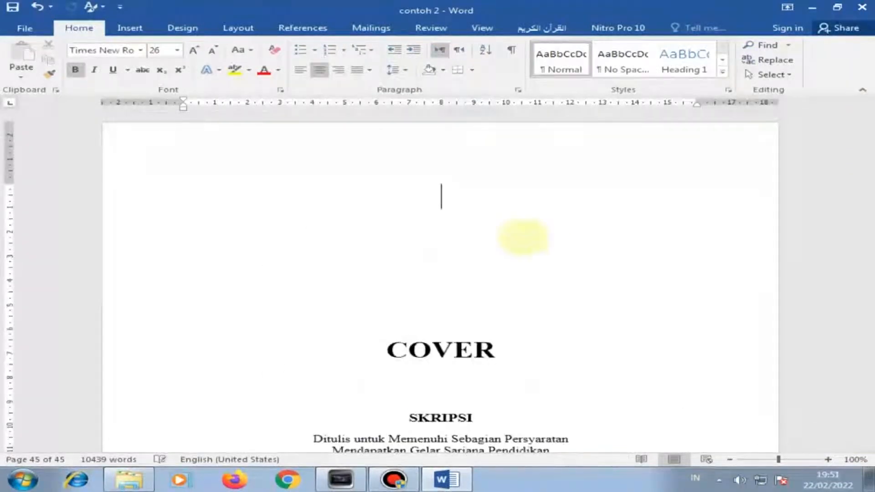
click(524, 237)
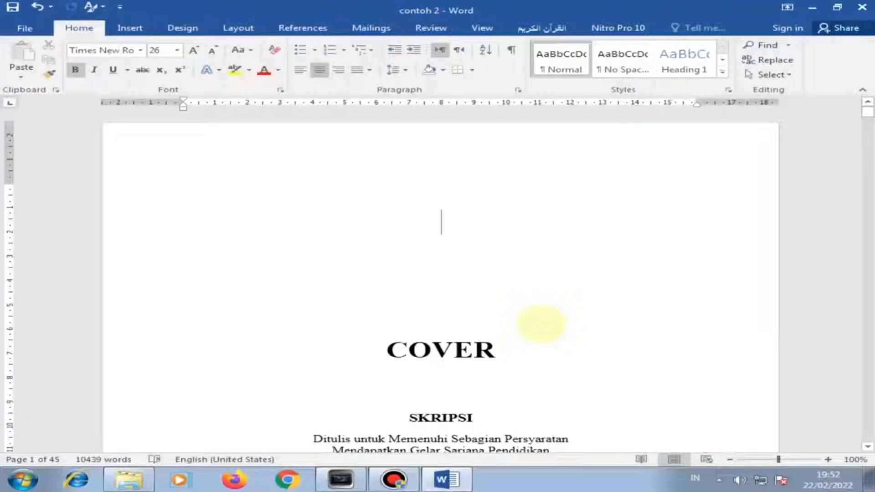
click(394, 480)
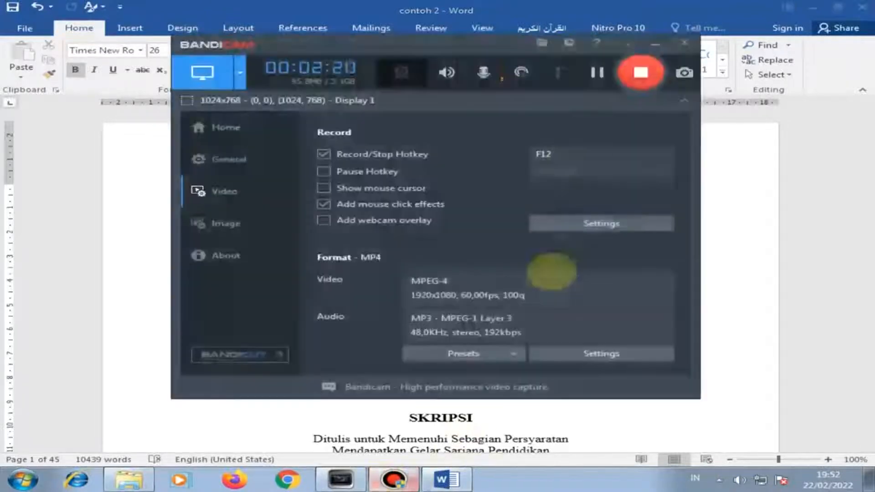
click(638, 71)
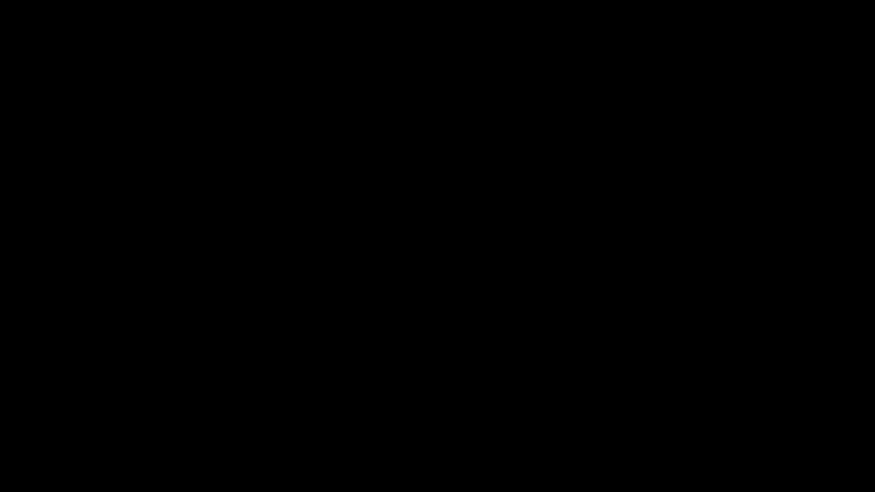